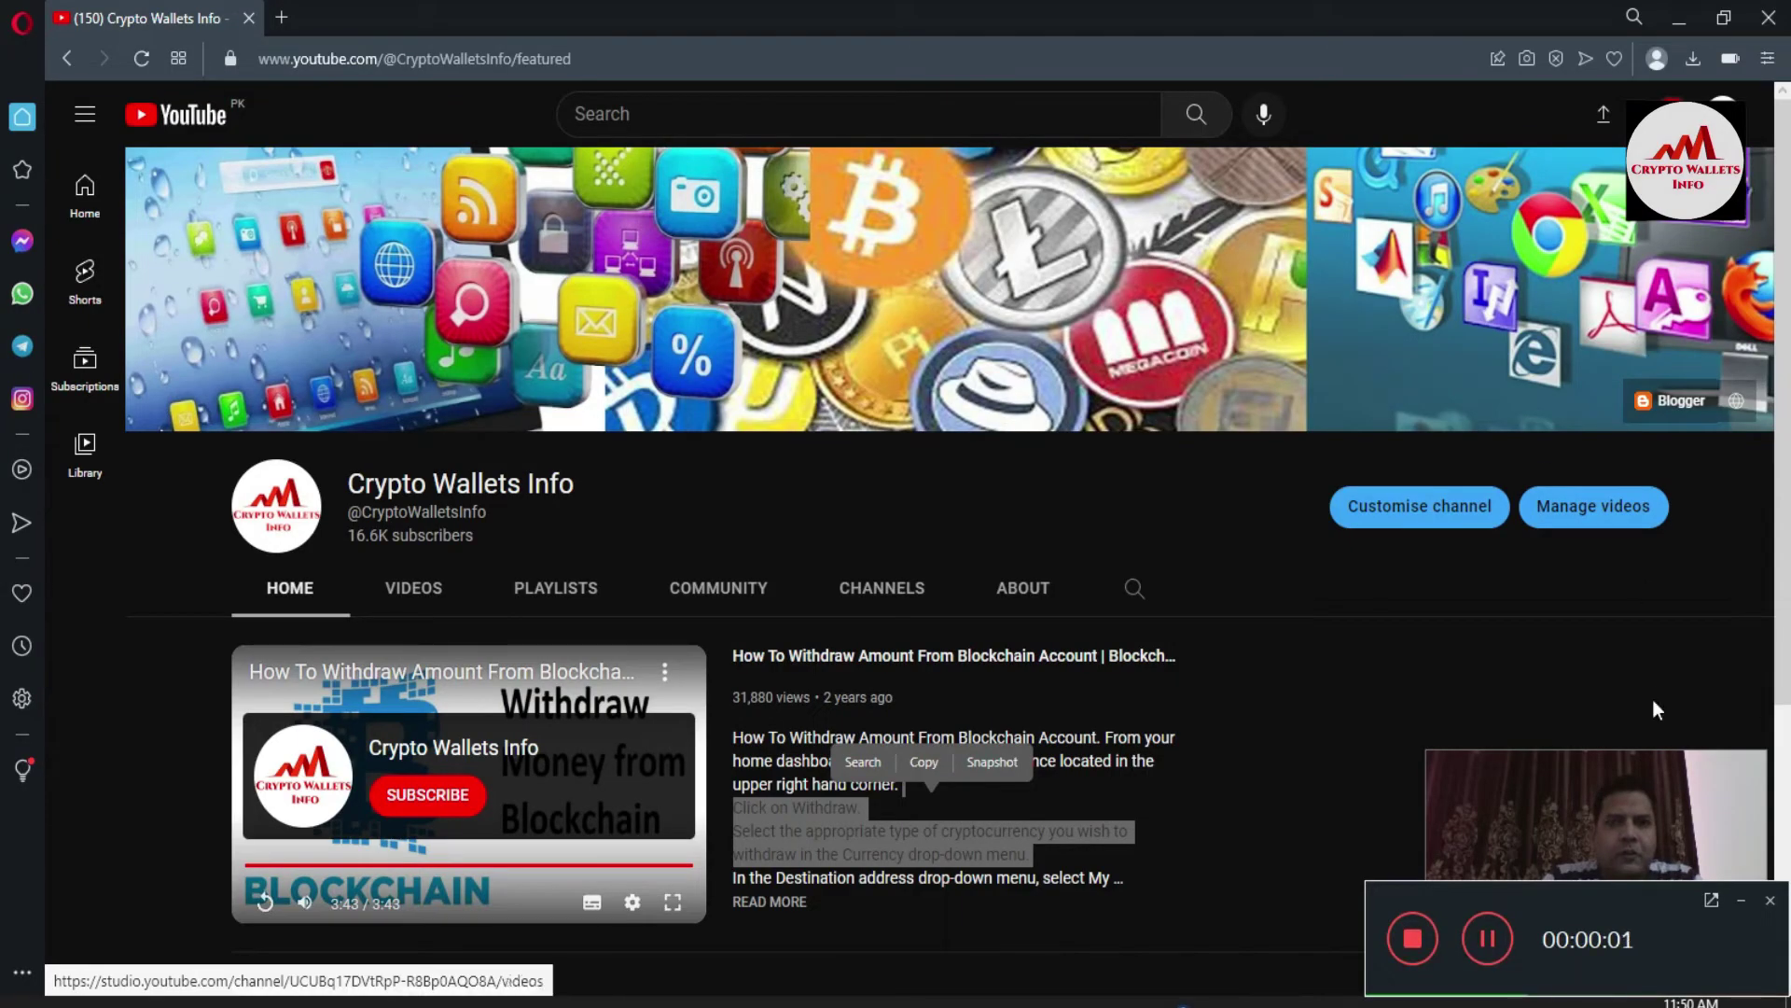
Step: Clear the selected description text in the other window and scroll through it
left_click(1741, 900)
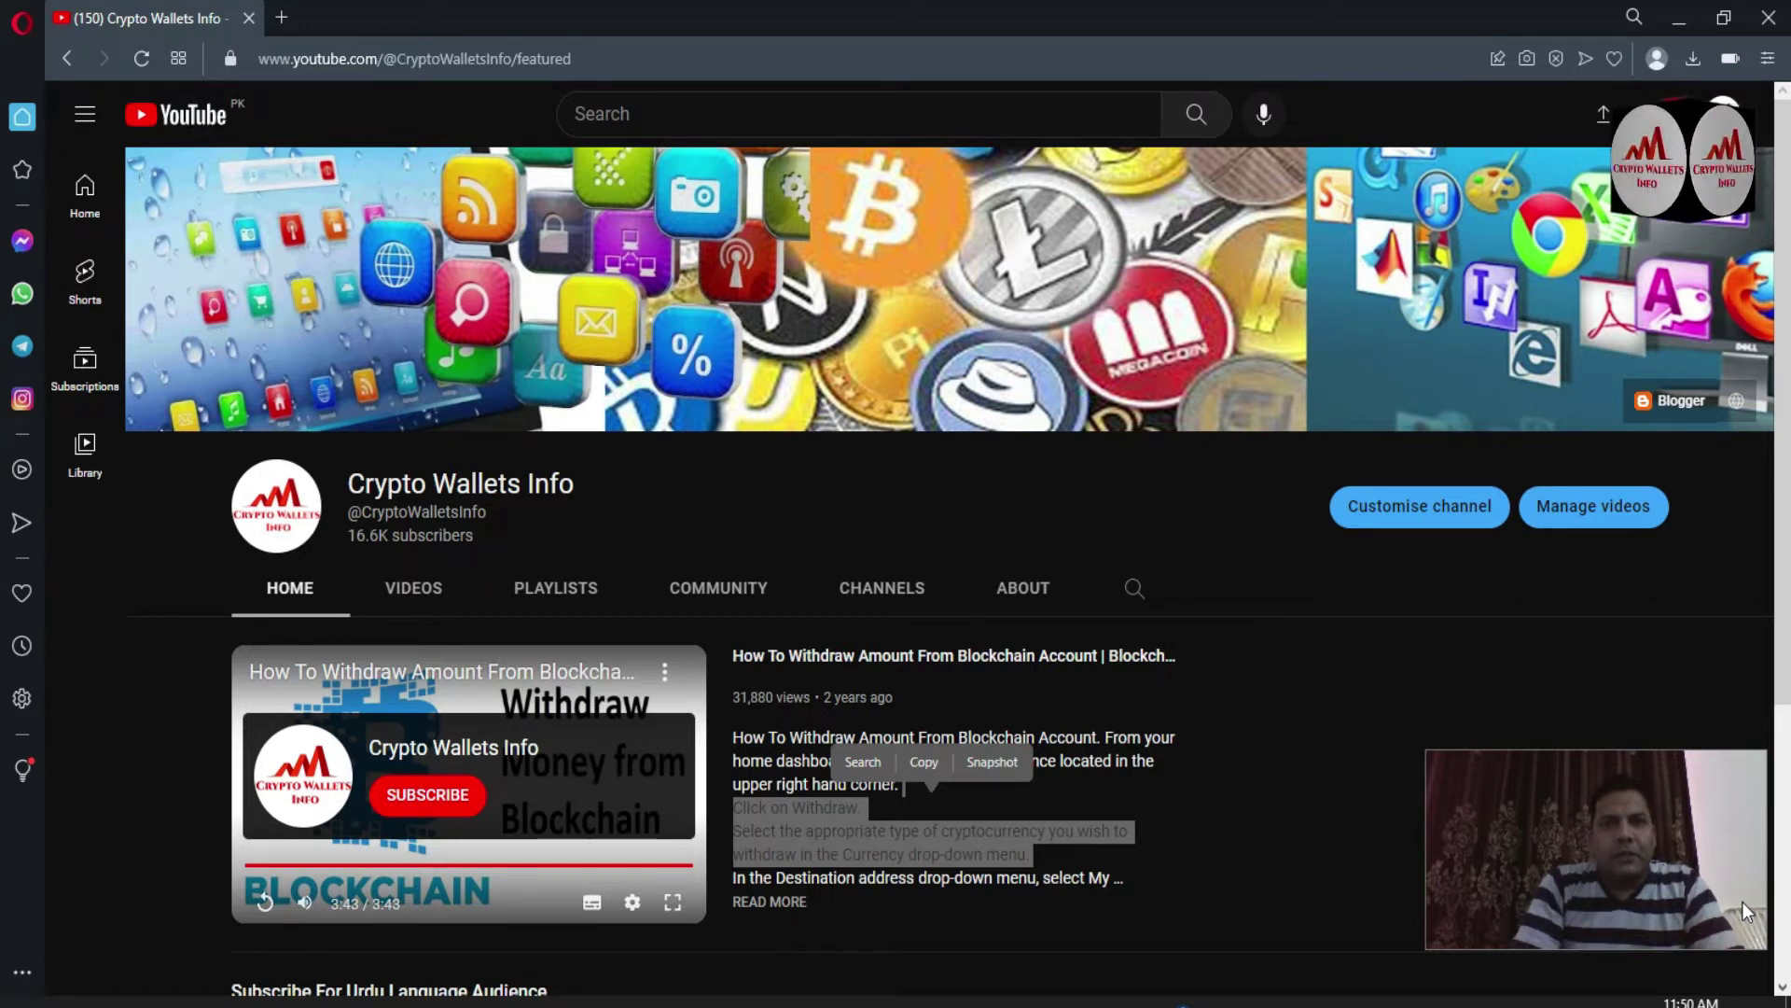
left_click(1690, 698)
scroll(653, 560, "down", 4)
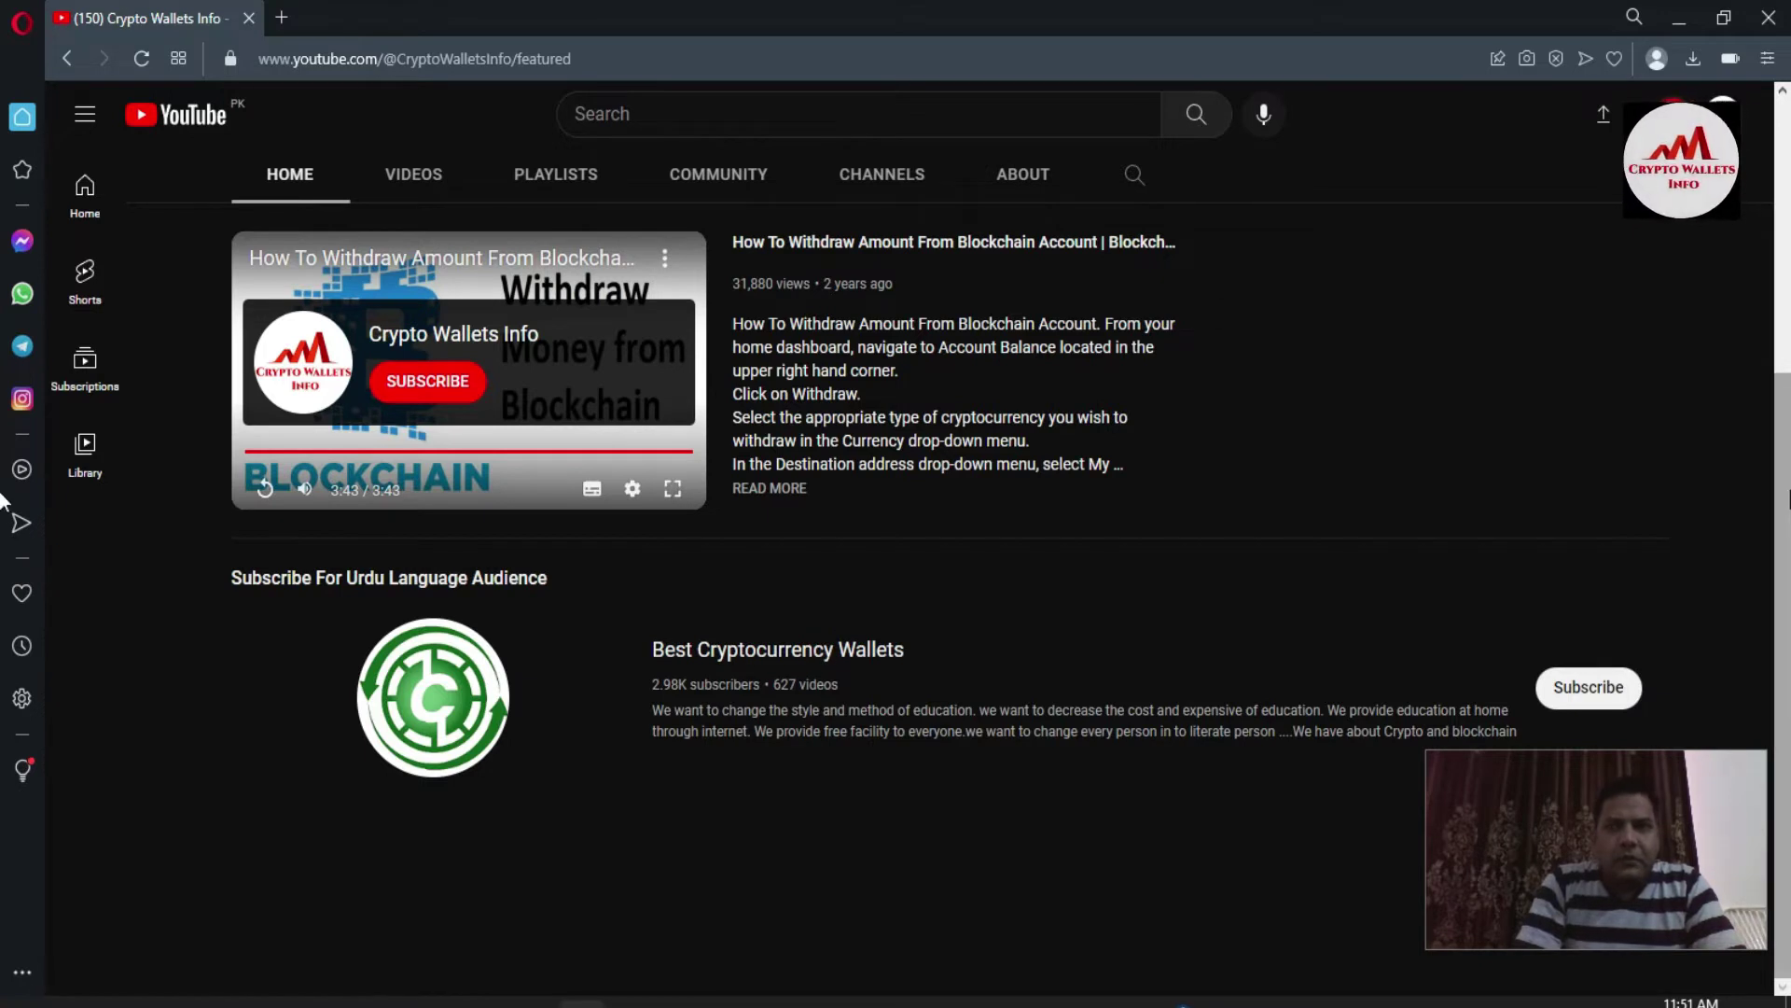
scroll(7, 520, "up", 5)
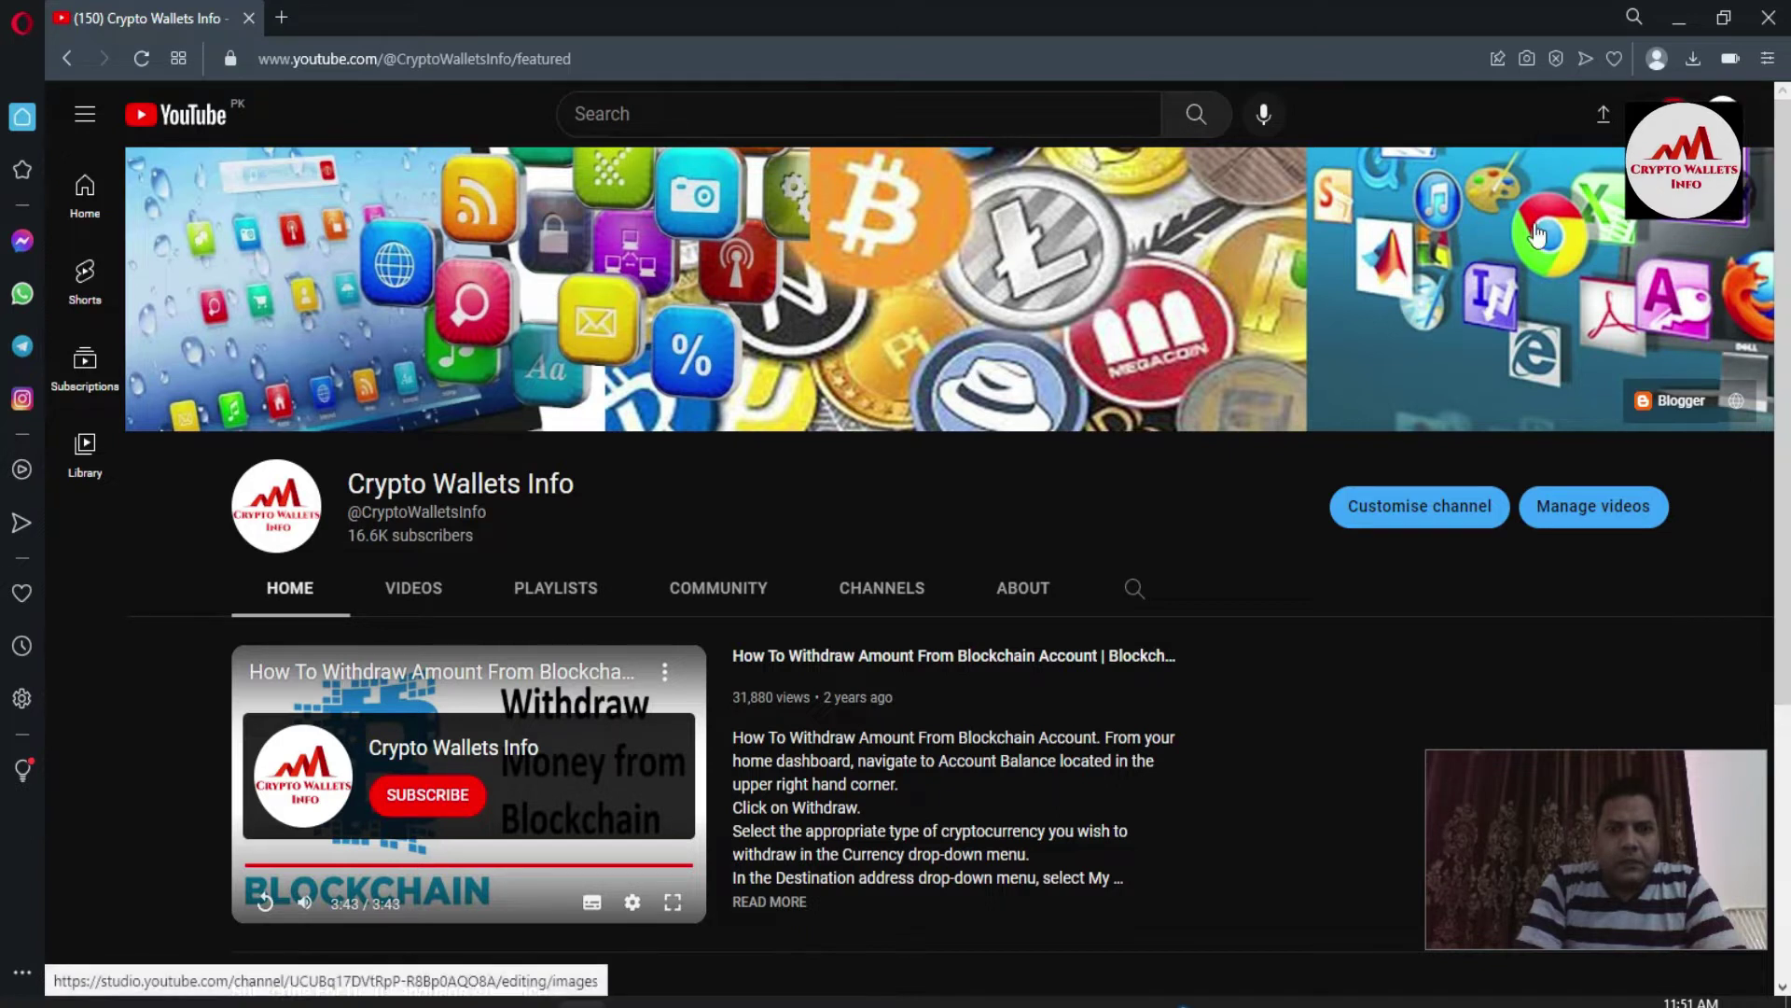
Step: Open coinmarketcap.com in Chrome from the address-bar suggestion
left_click(1682, 18)
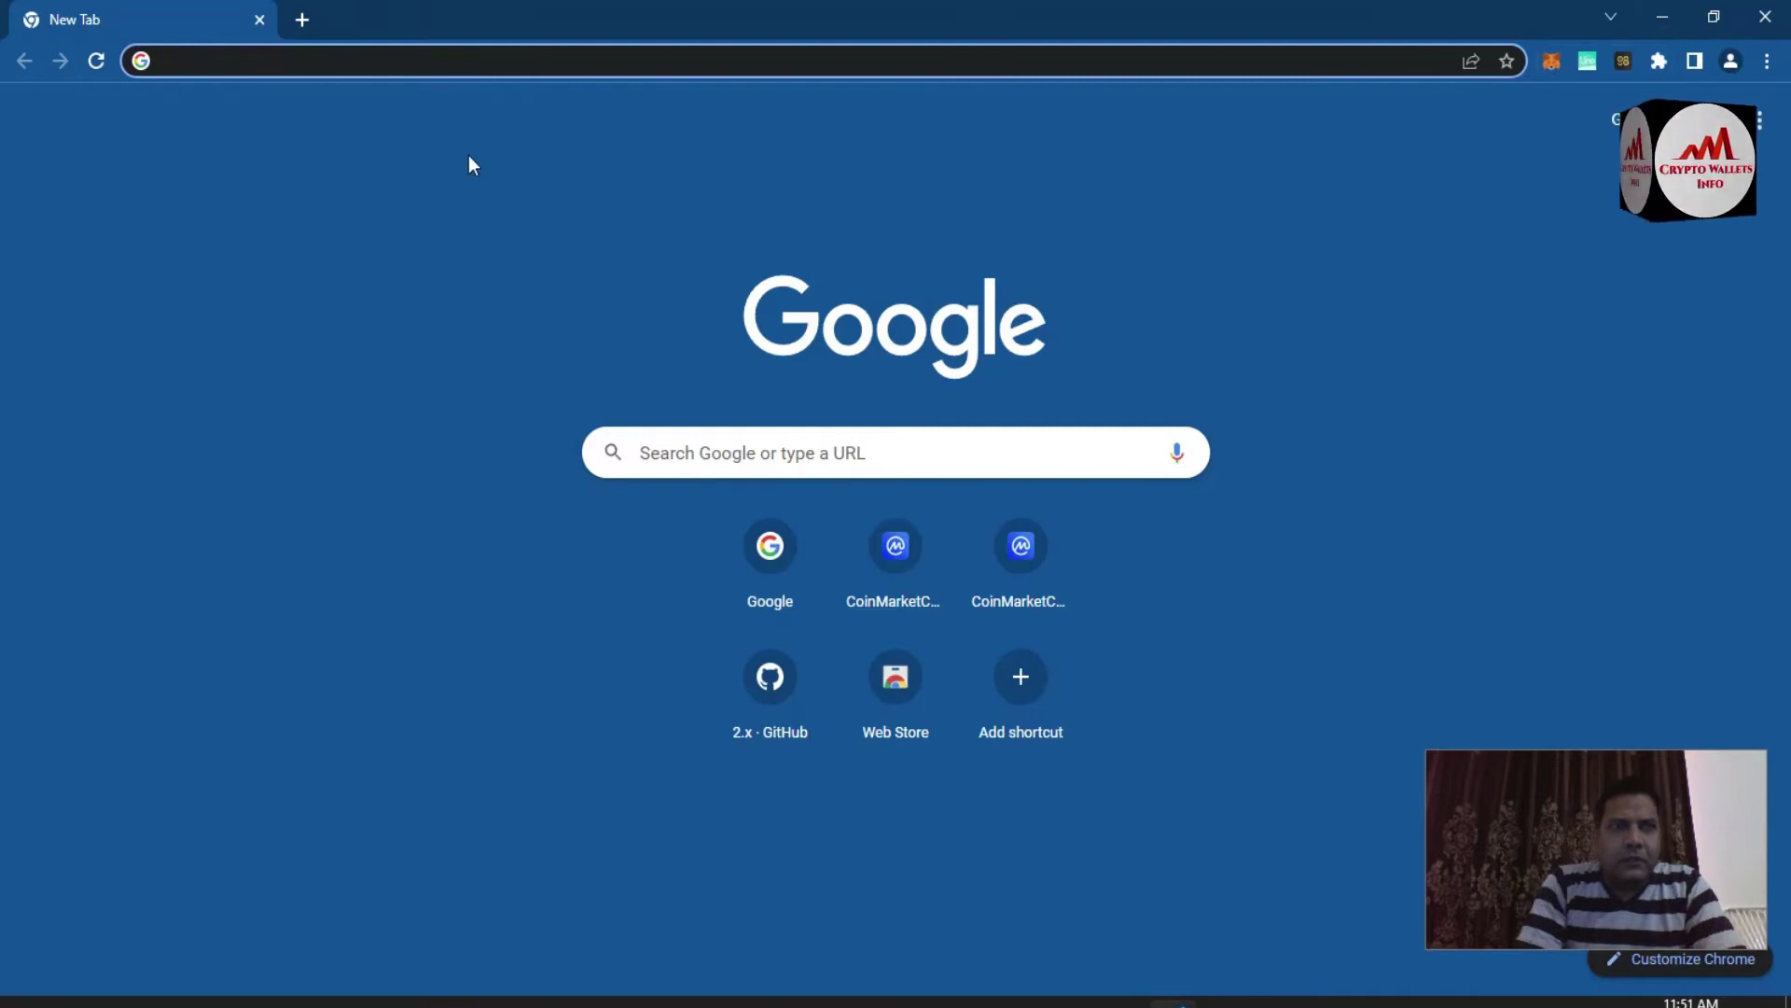
left_click(407, 67)
type("go")
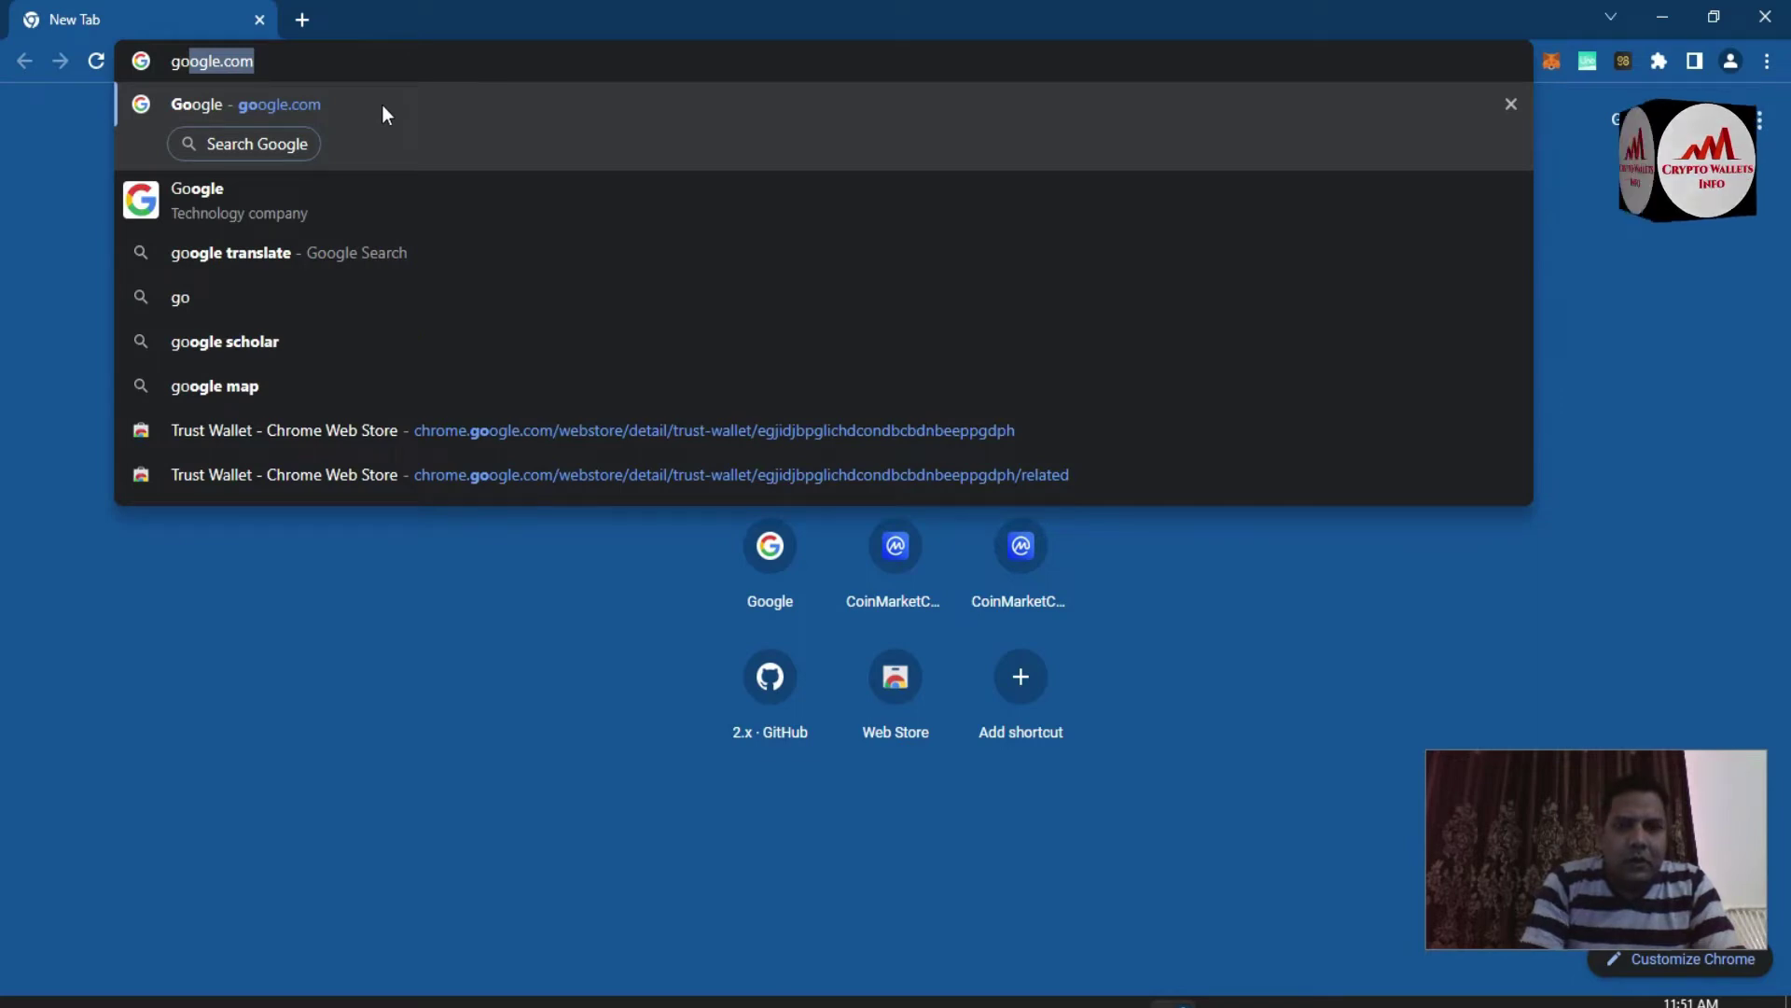
key("BackSpace")
key("BackSpace")
key("BackSpace")
type("coinmarketcap")
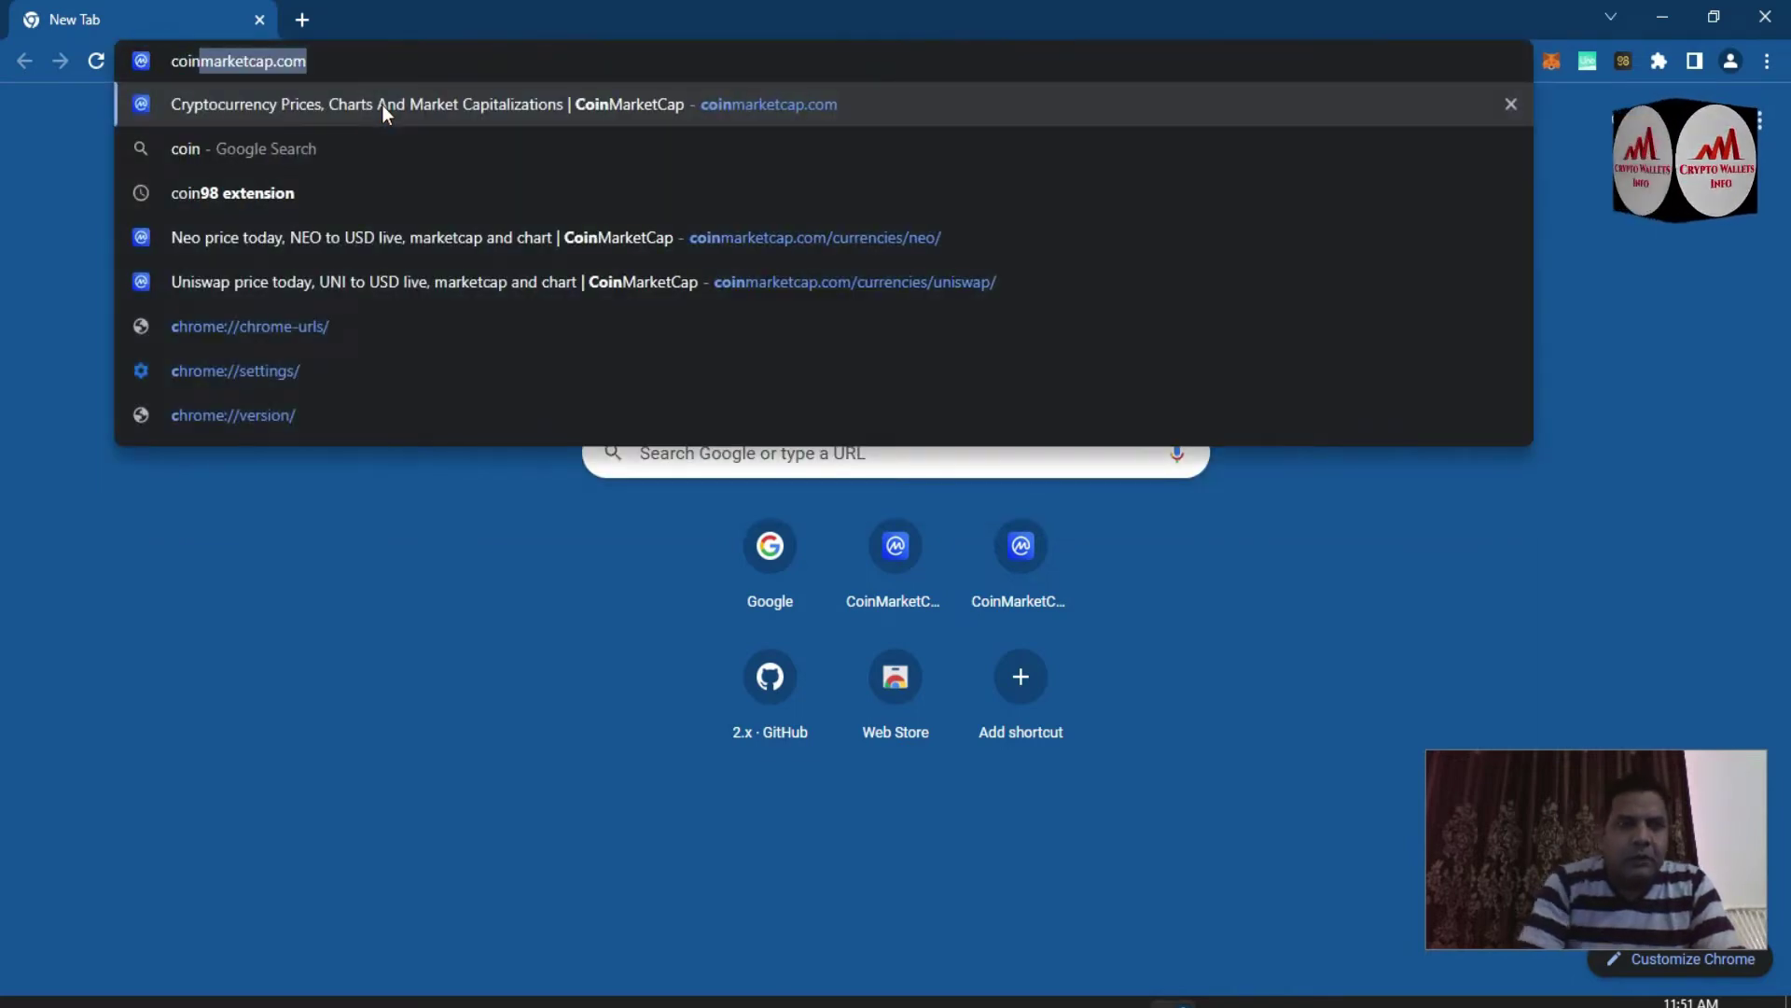
left_click(499, 122)
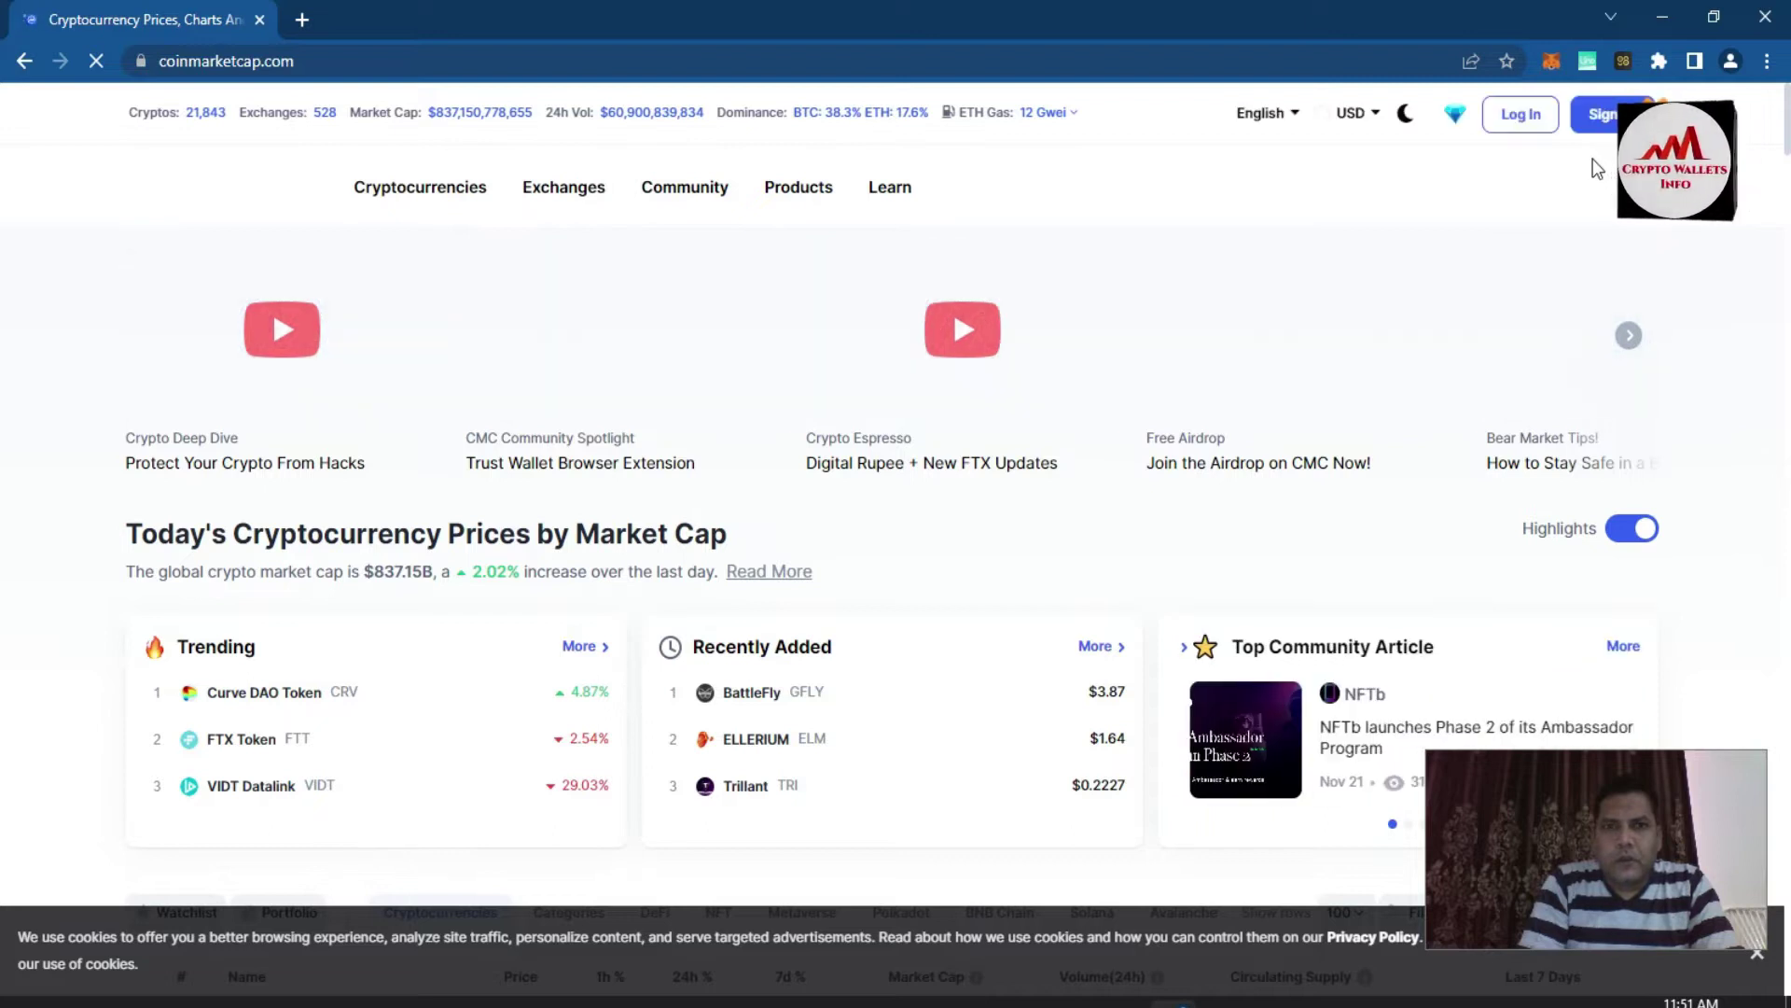
Step: Search CoinMarketCap for 'tw' and open the Trust Wallet Token (TWT) result
left_click(1528, 185)
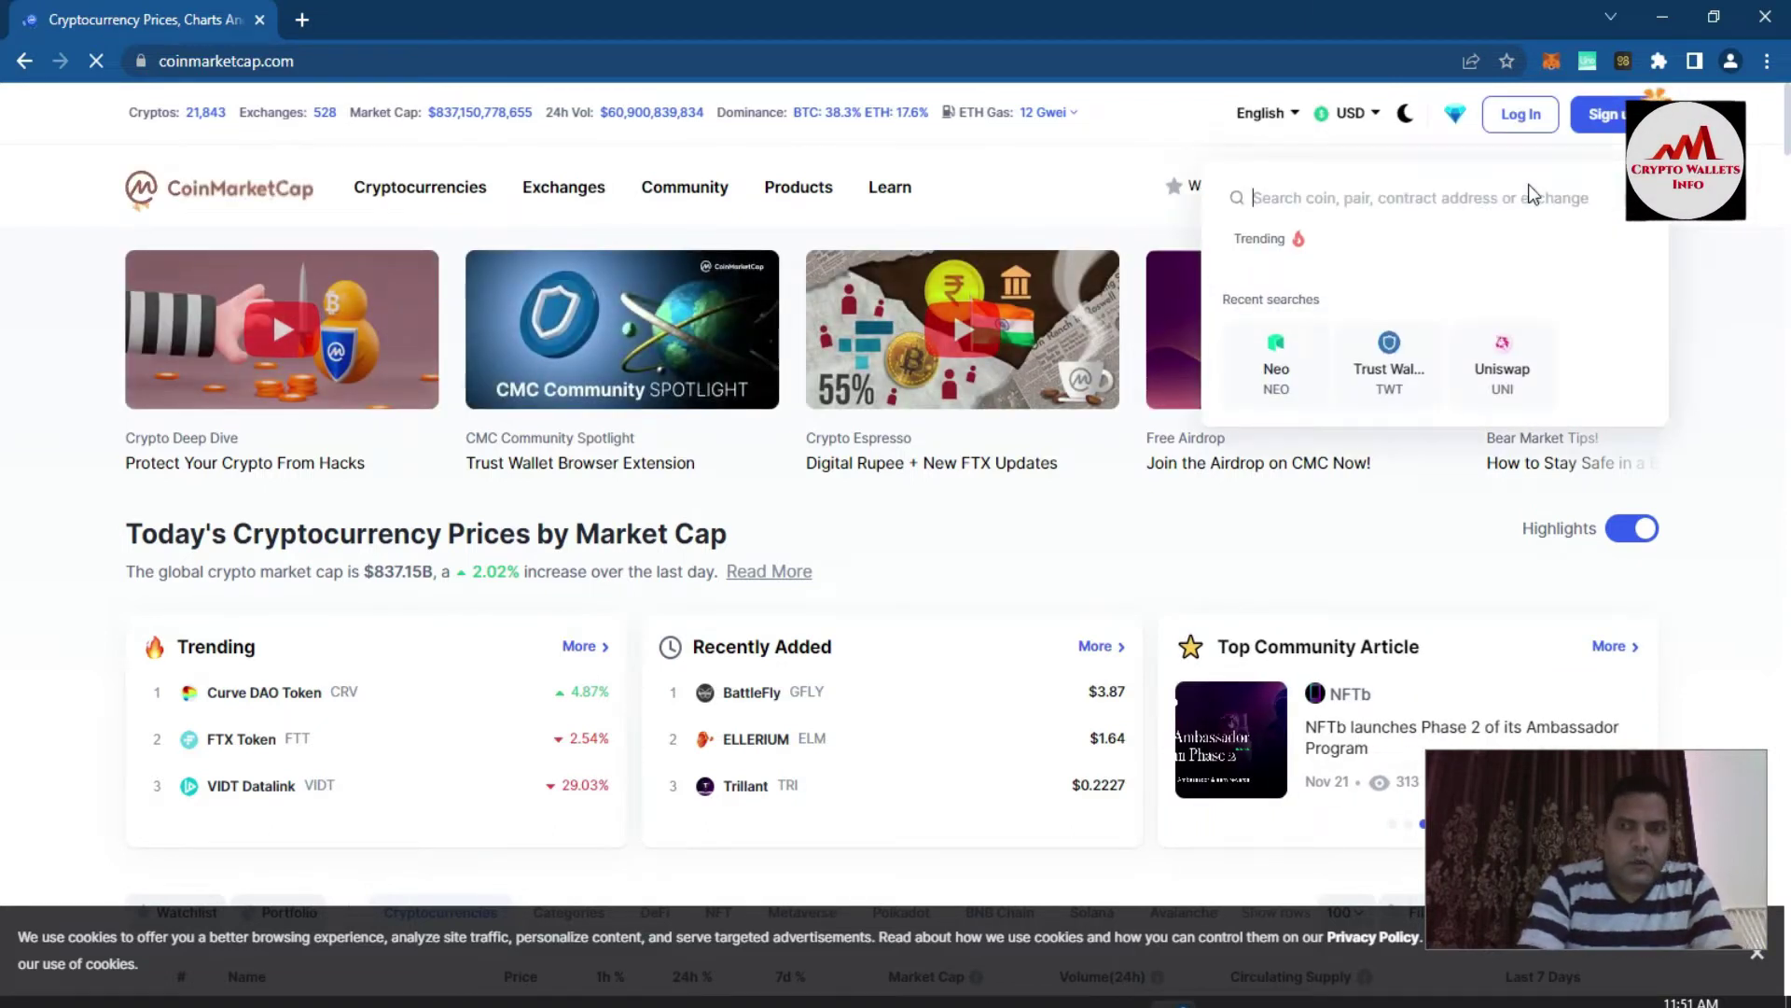
type("twt")
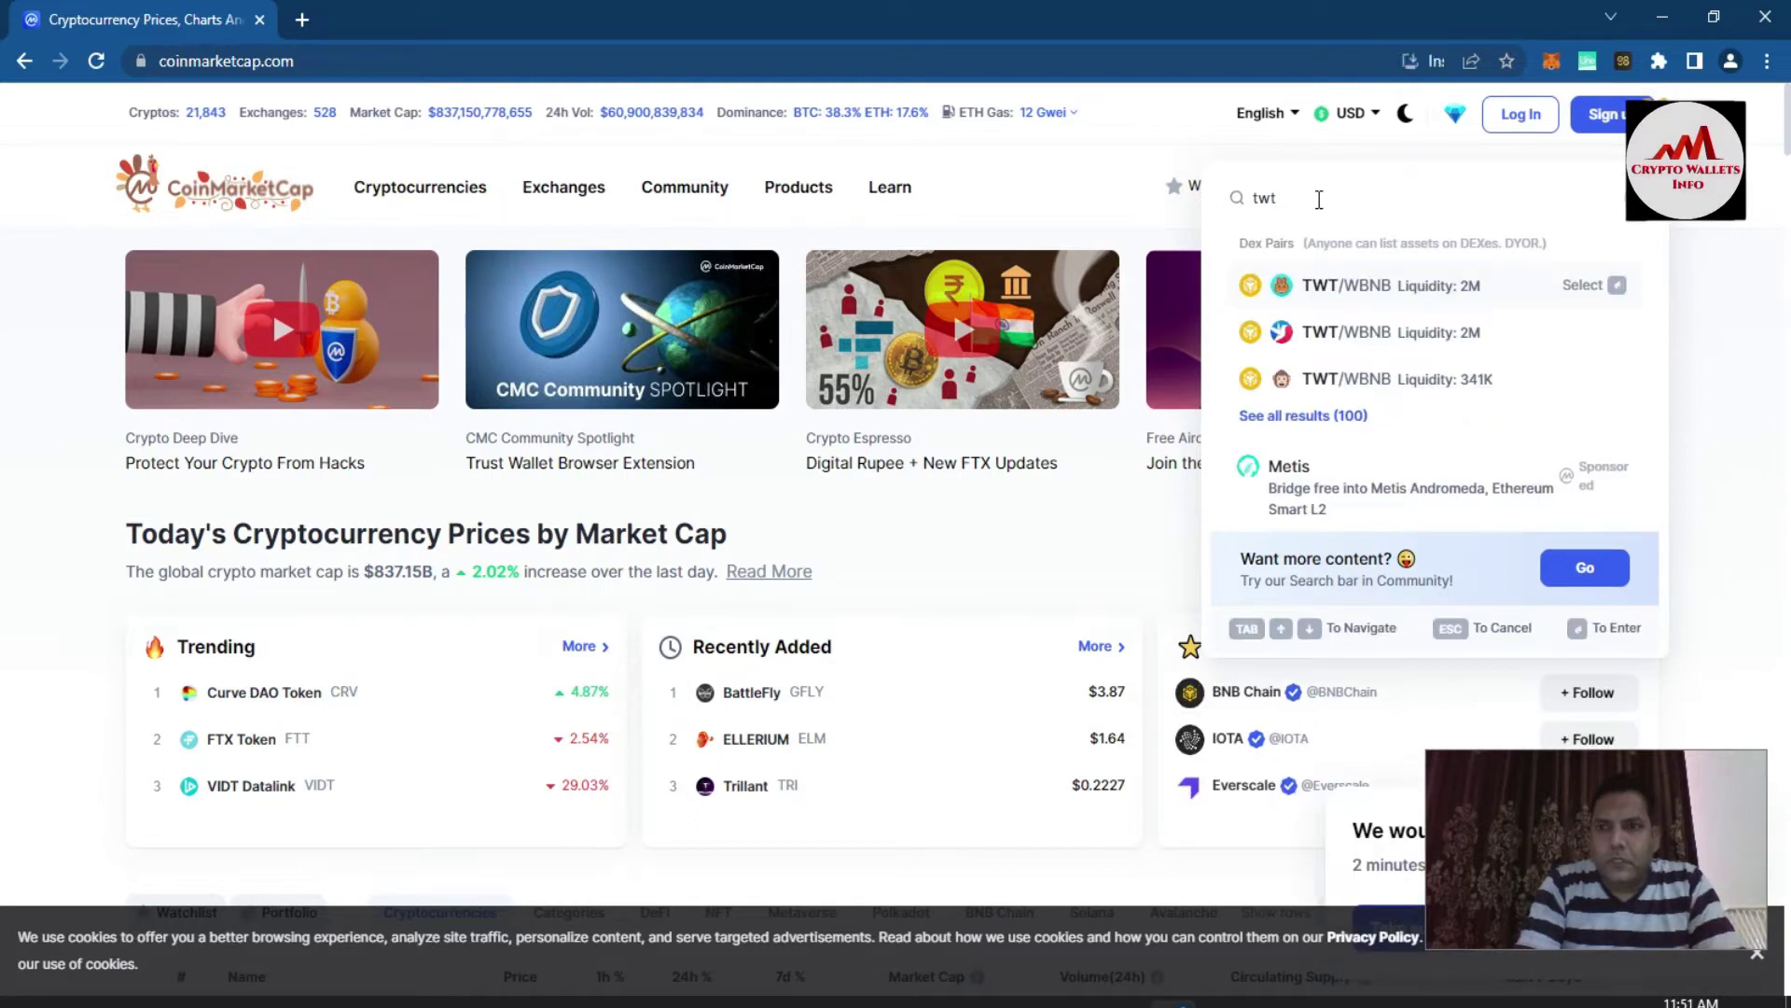
key("BackSpace")
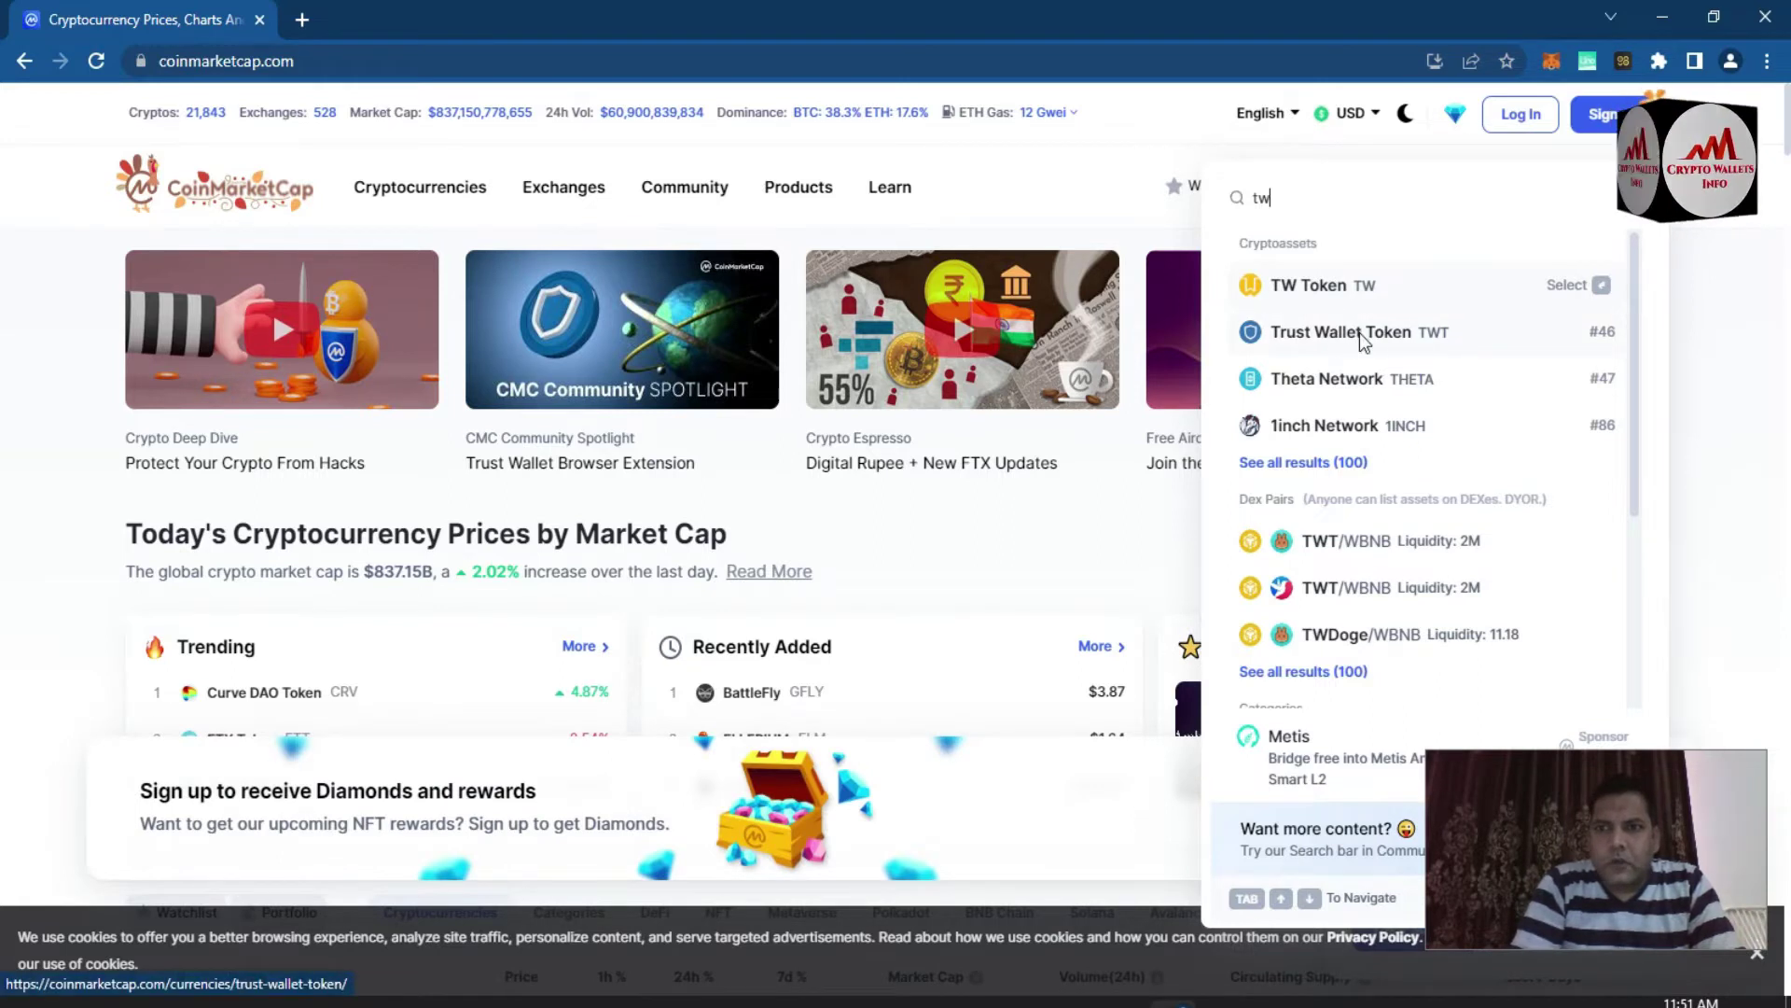
left_click(1361, 338)
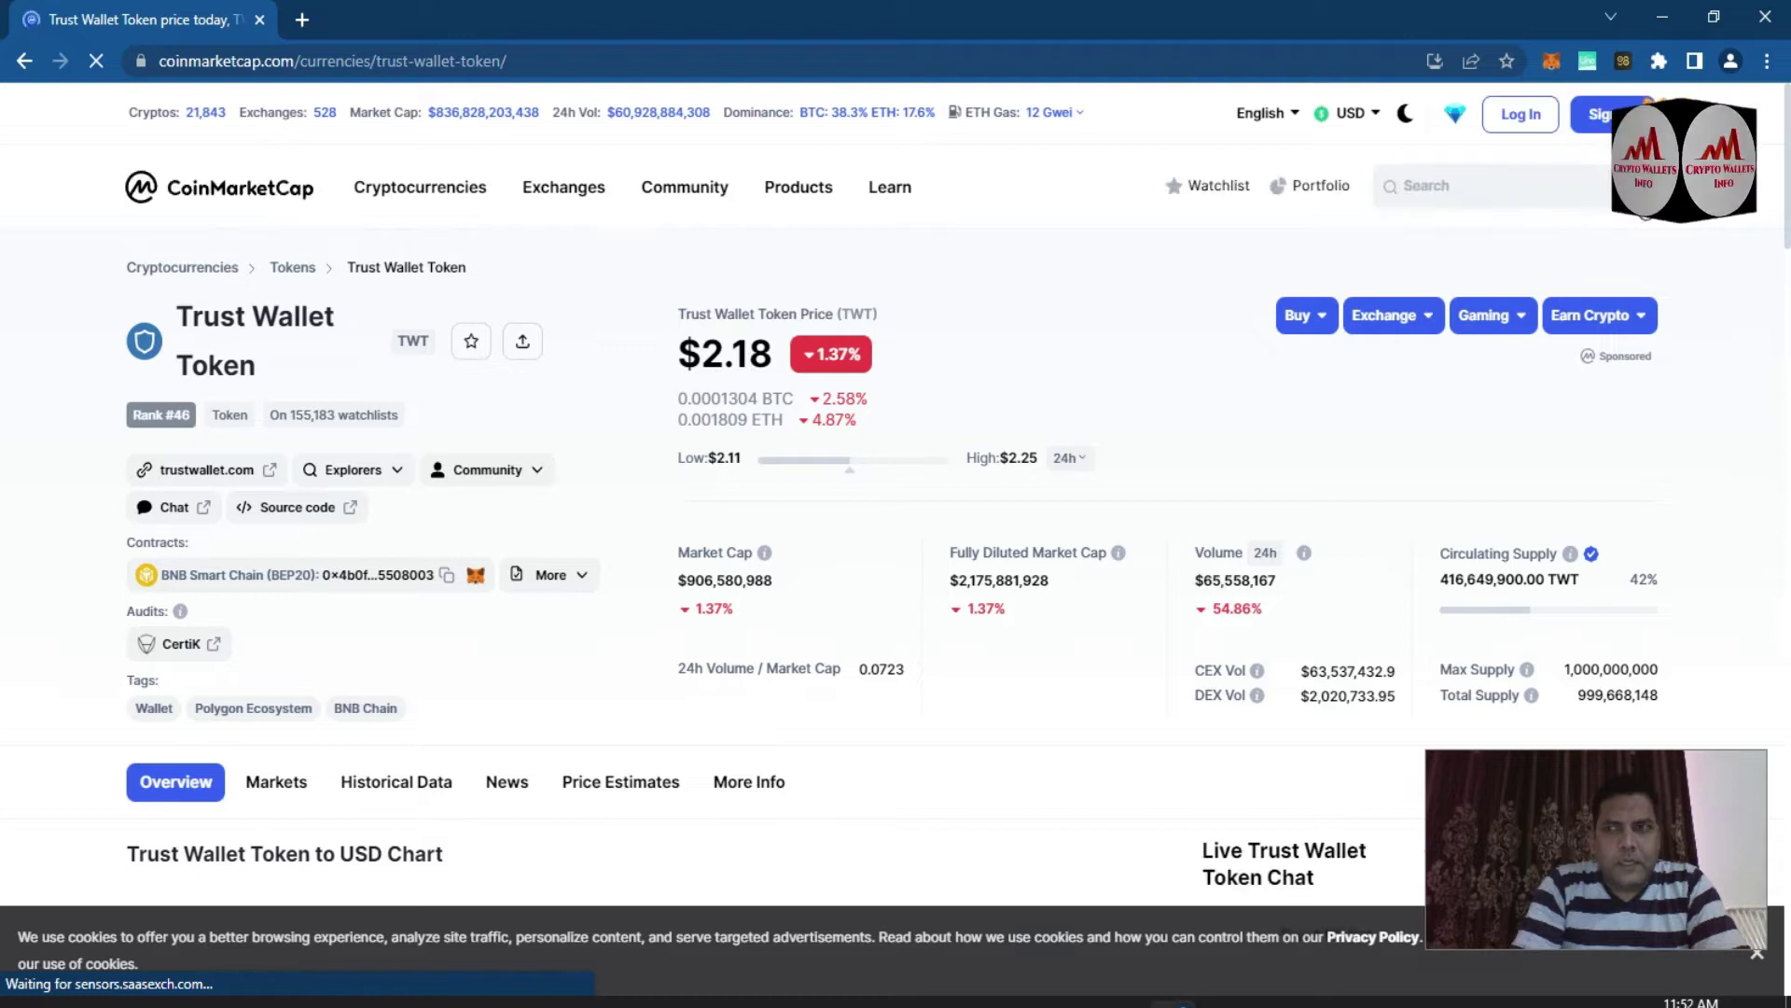
Step: Switch the Trust Wallet Token to USD chart to the ALL time range
scroll(5, 177, "down", 2)
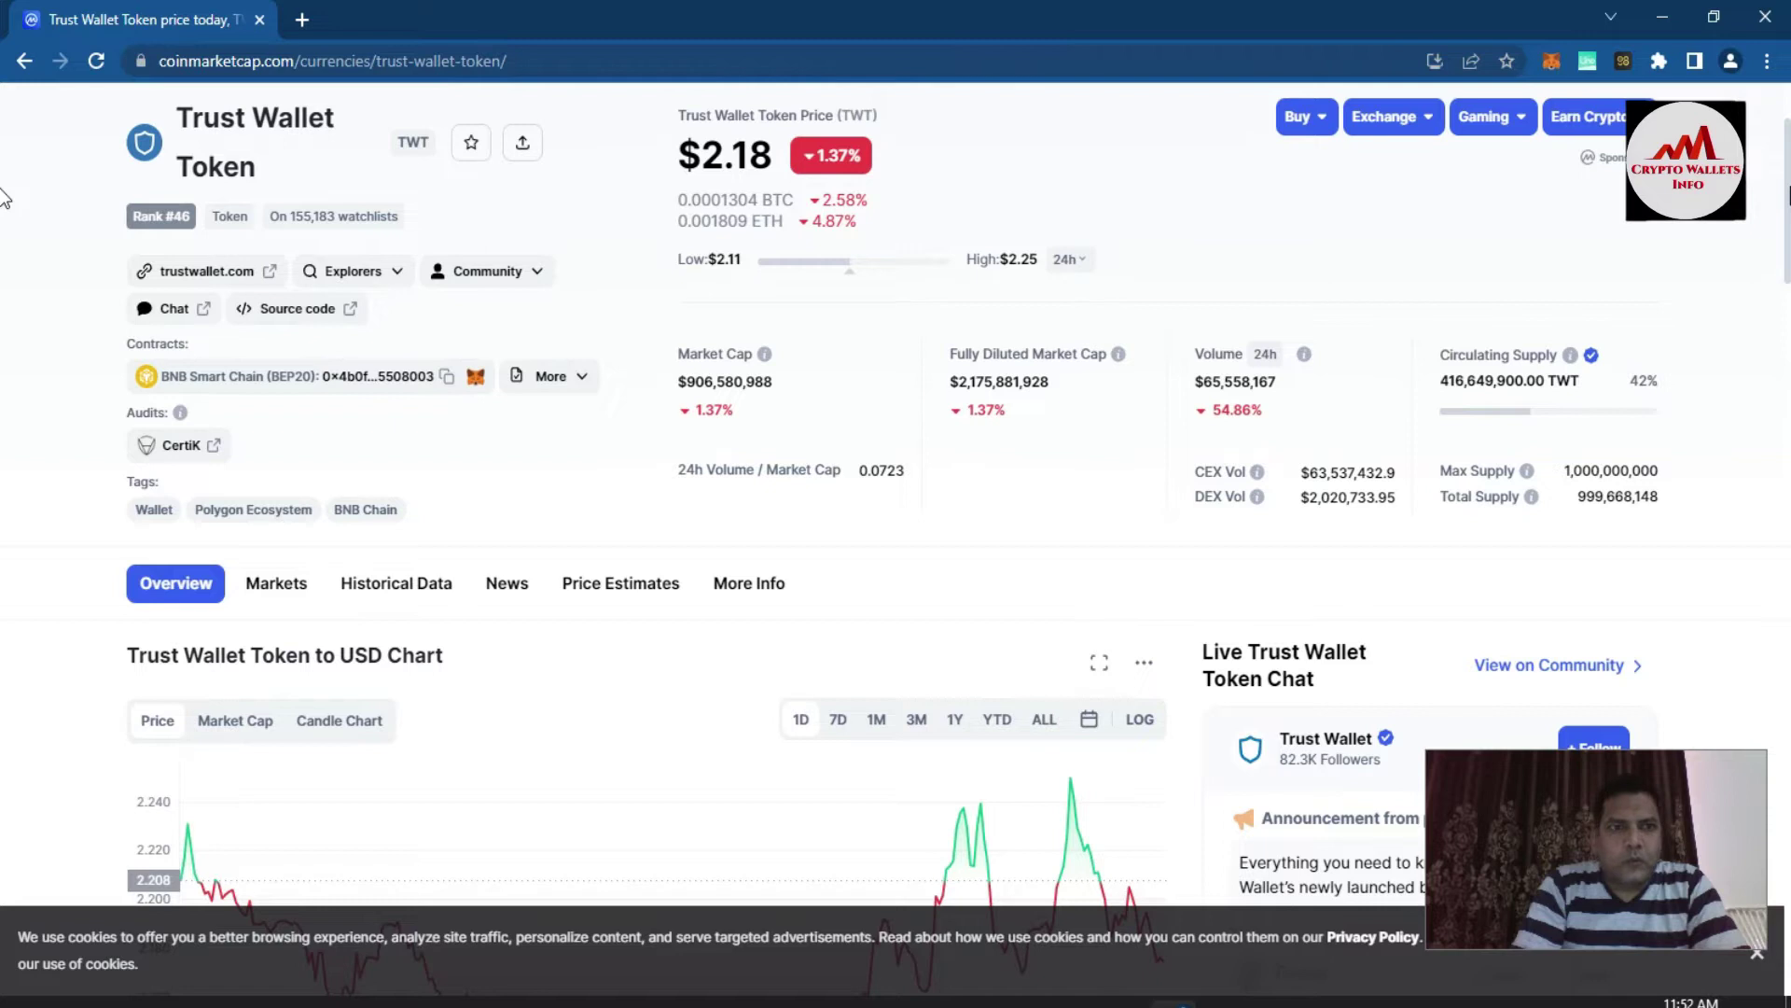
scroll(5, 191, "up", 1)
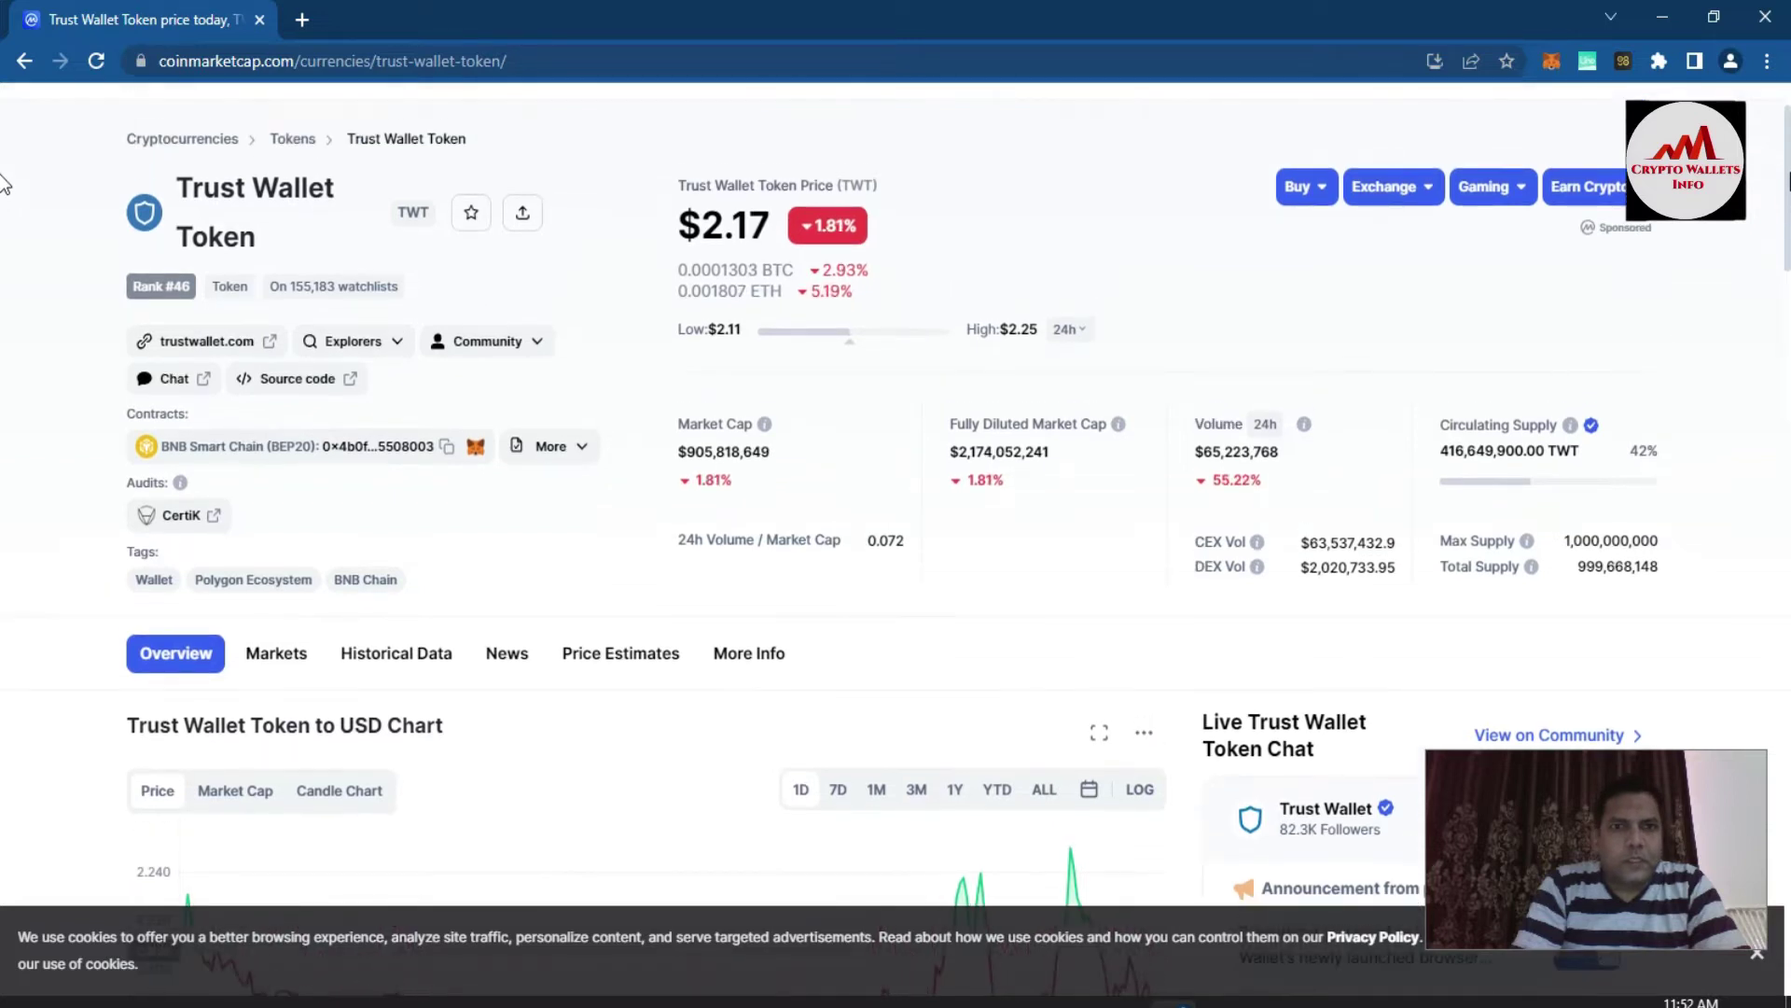
scroll(4, 196, "down", 2)
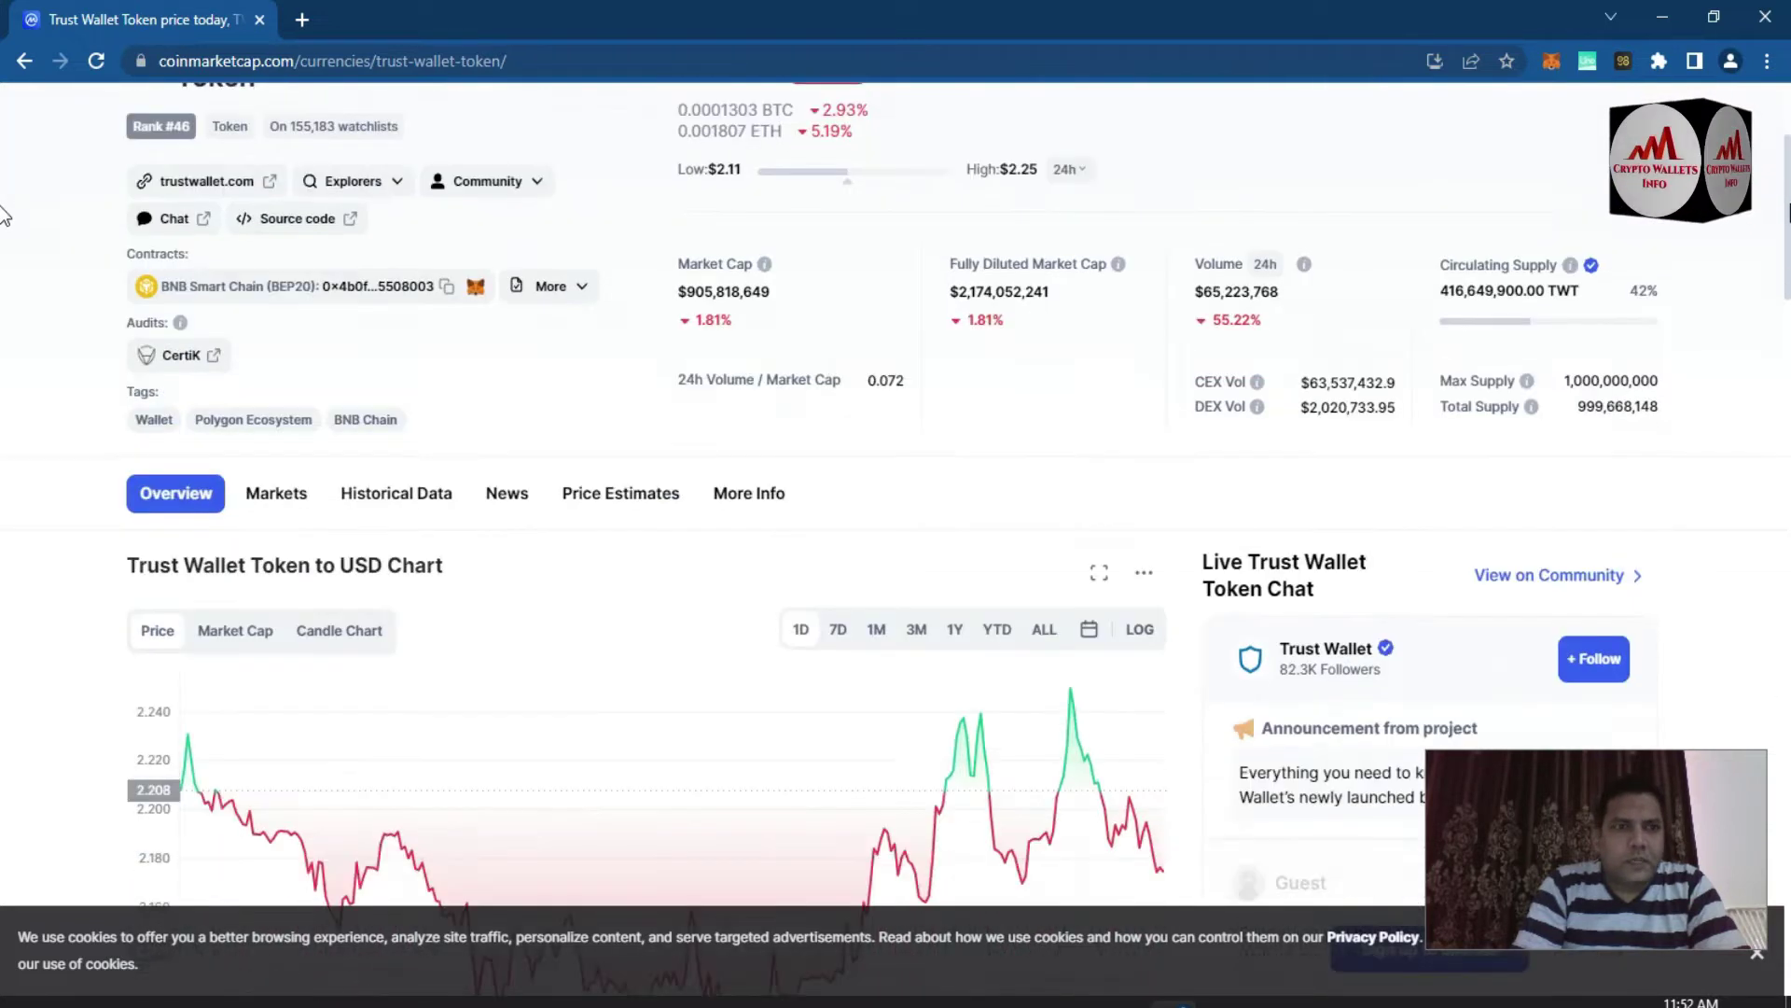
scroll(5, 224, "down", 1)
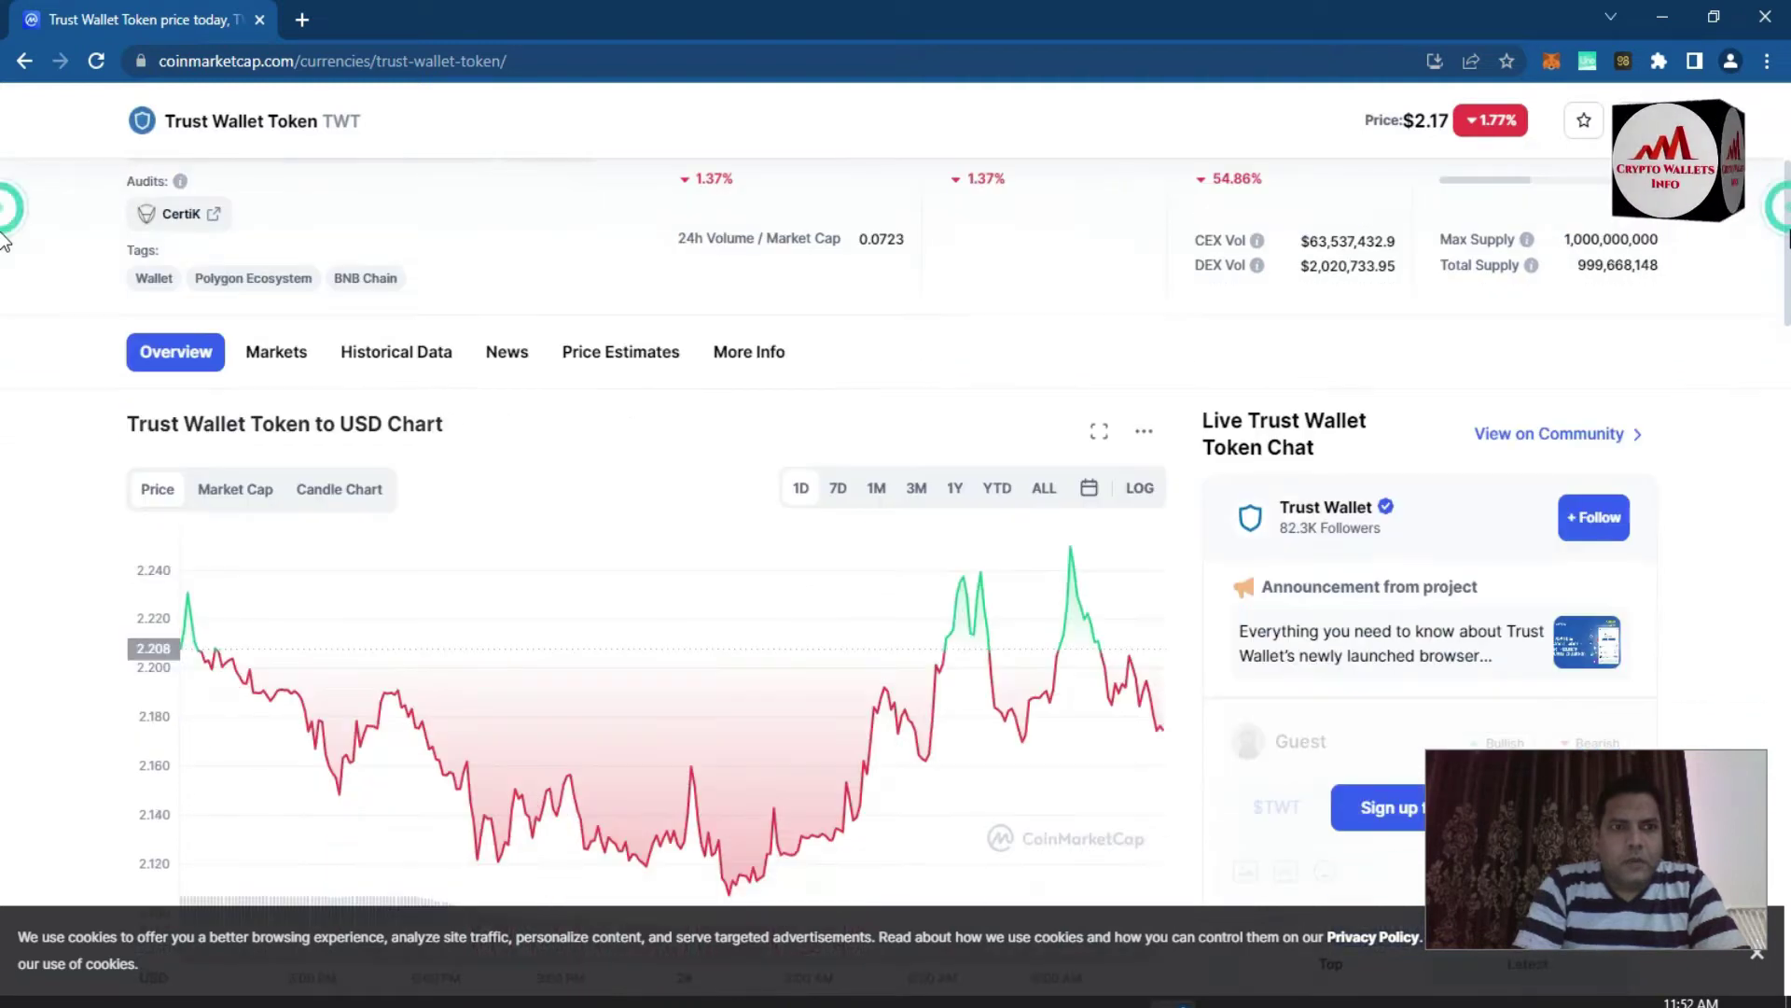
scroll(5, 257, "down", 1)
scroll(4, 271, "down", 1)
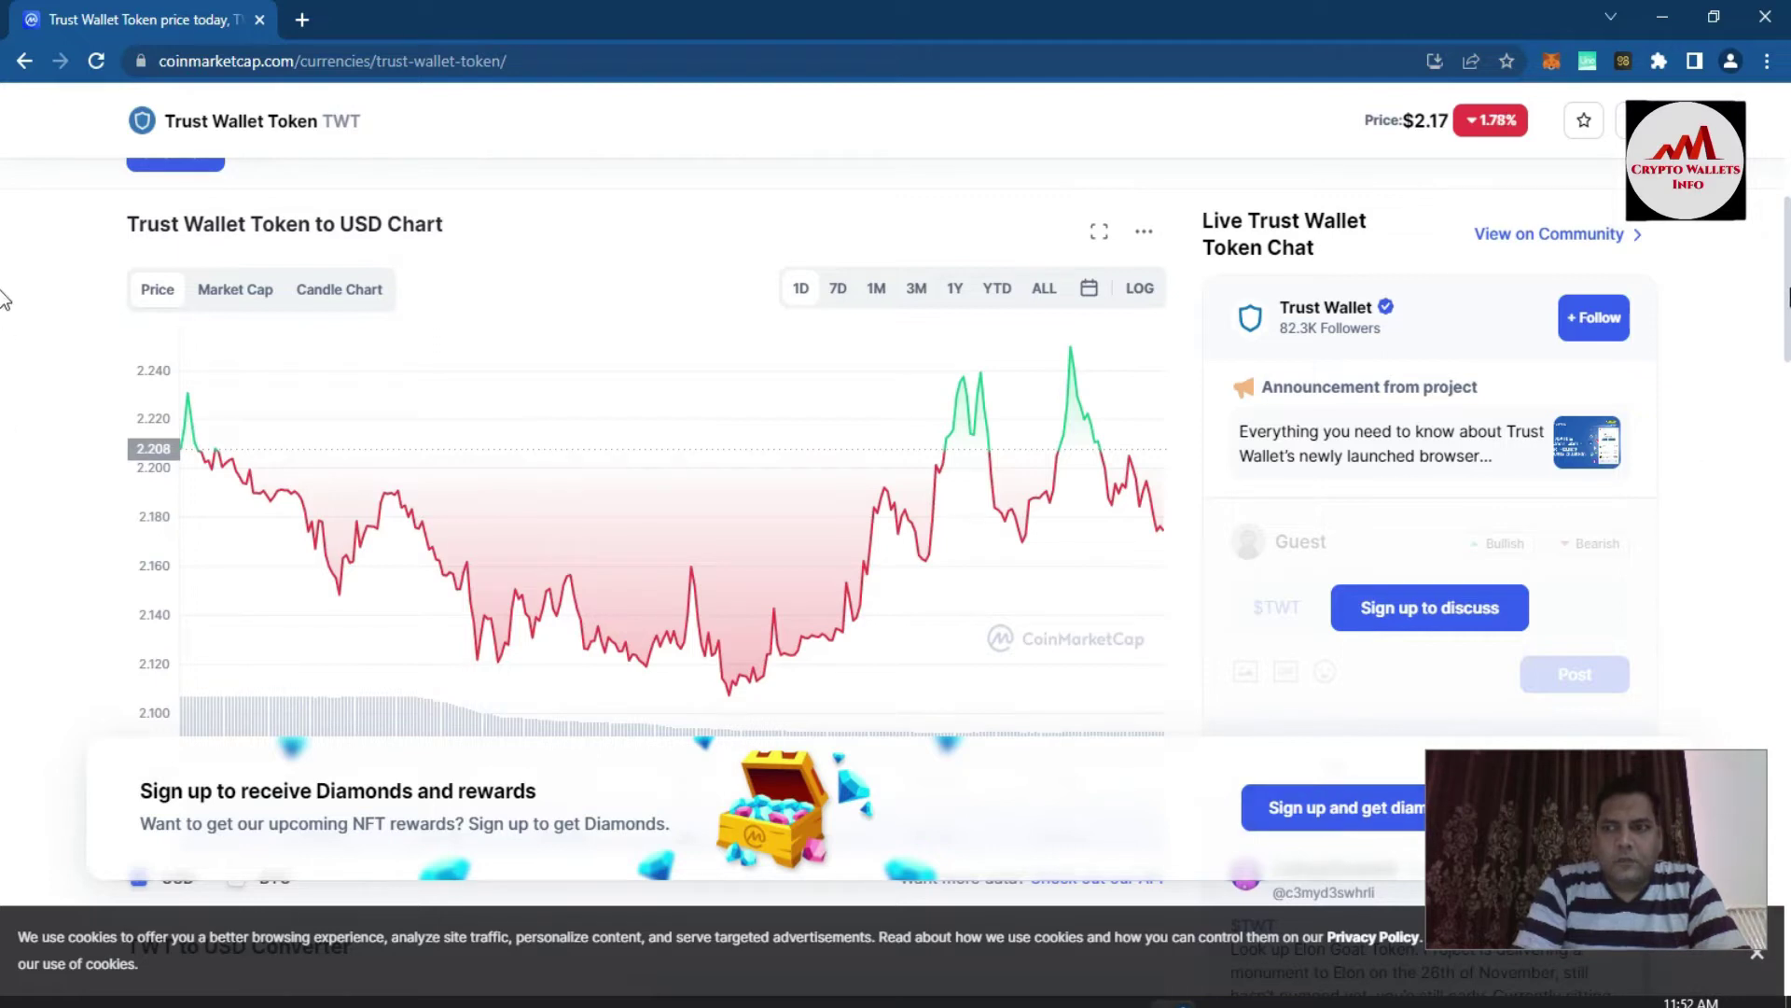
scroll(5, 298, "down", 2)
scroll(5, 294, "up", 2)
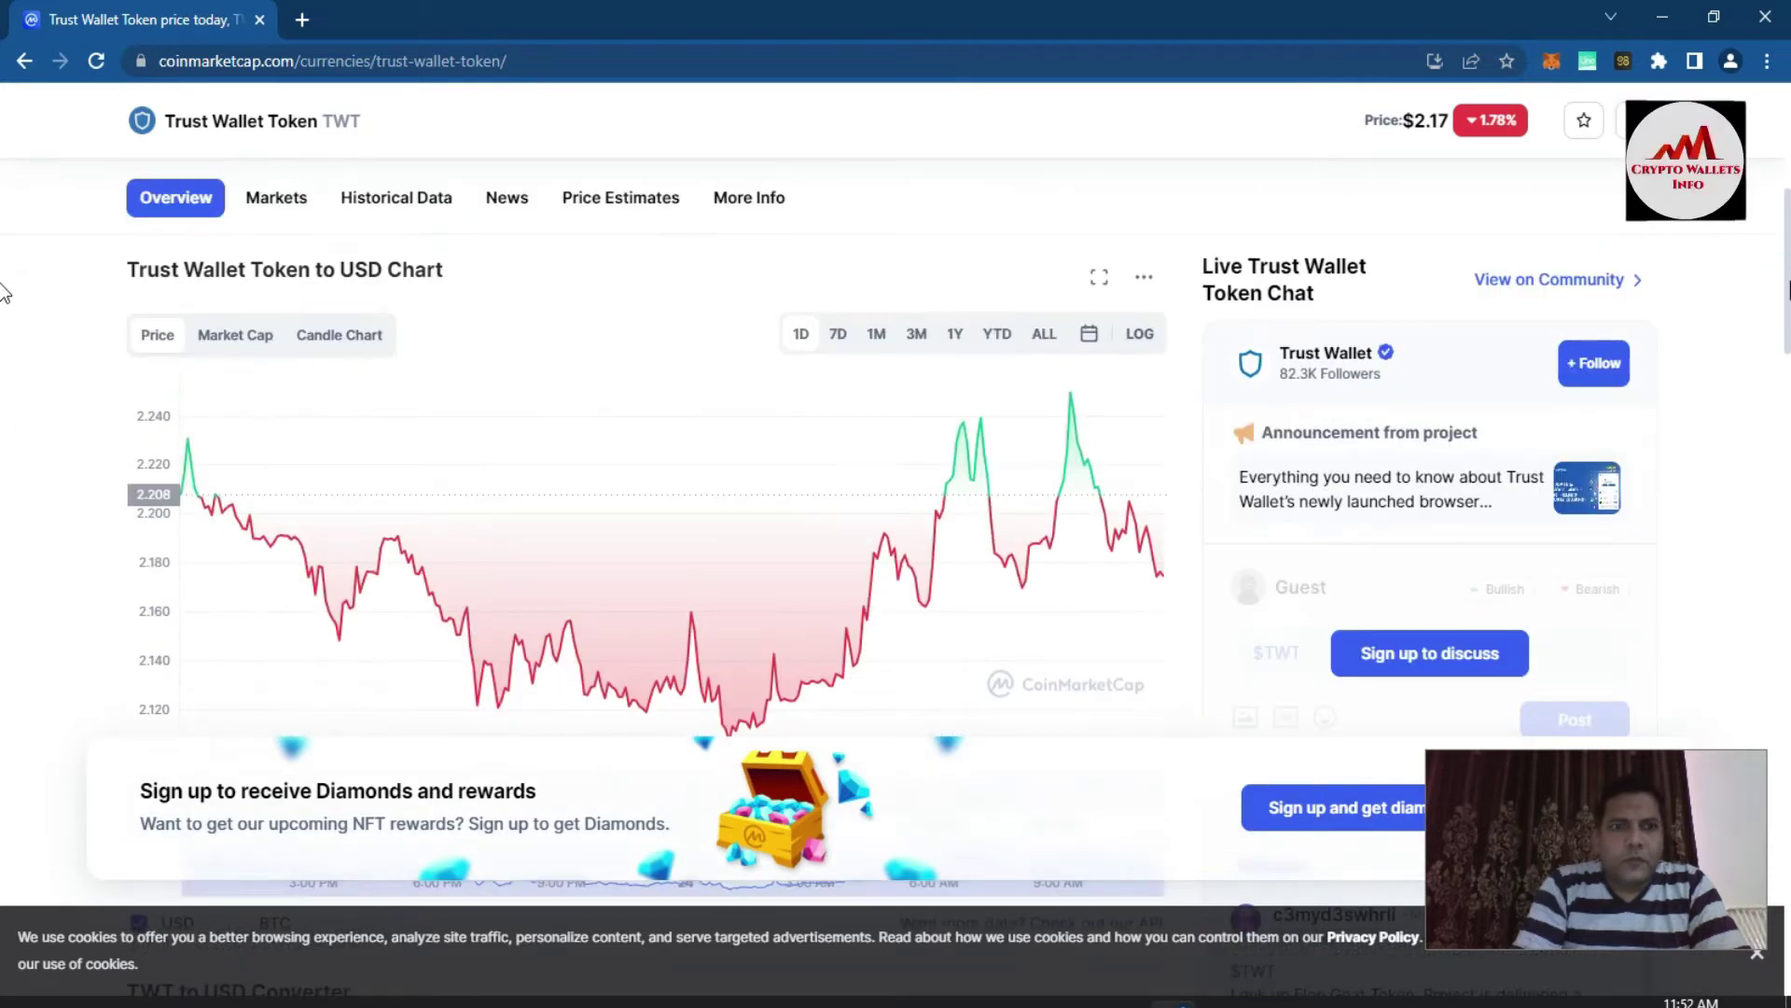
scroll(5, 299, "down", 1)
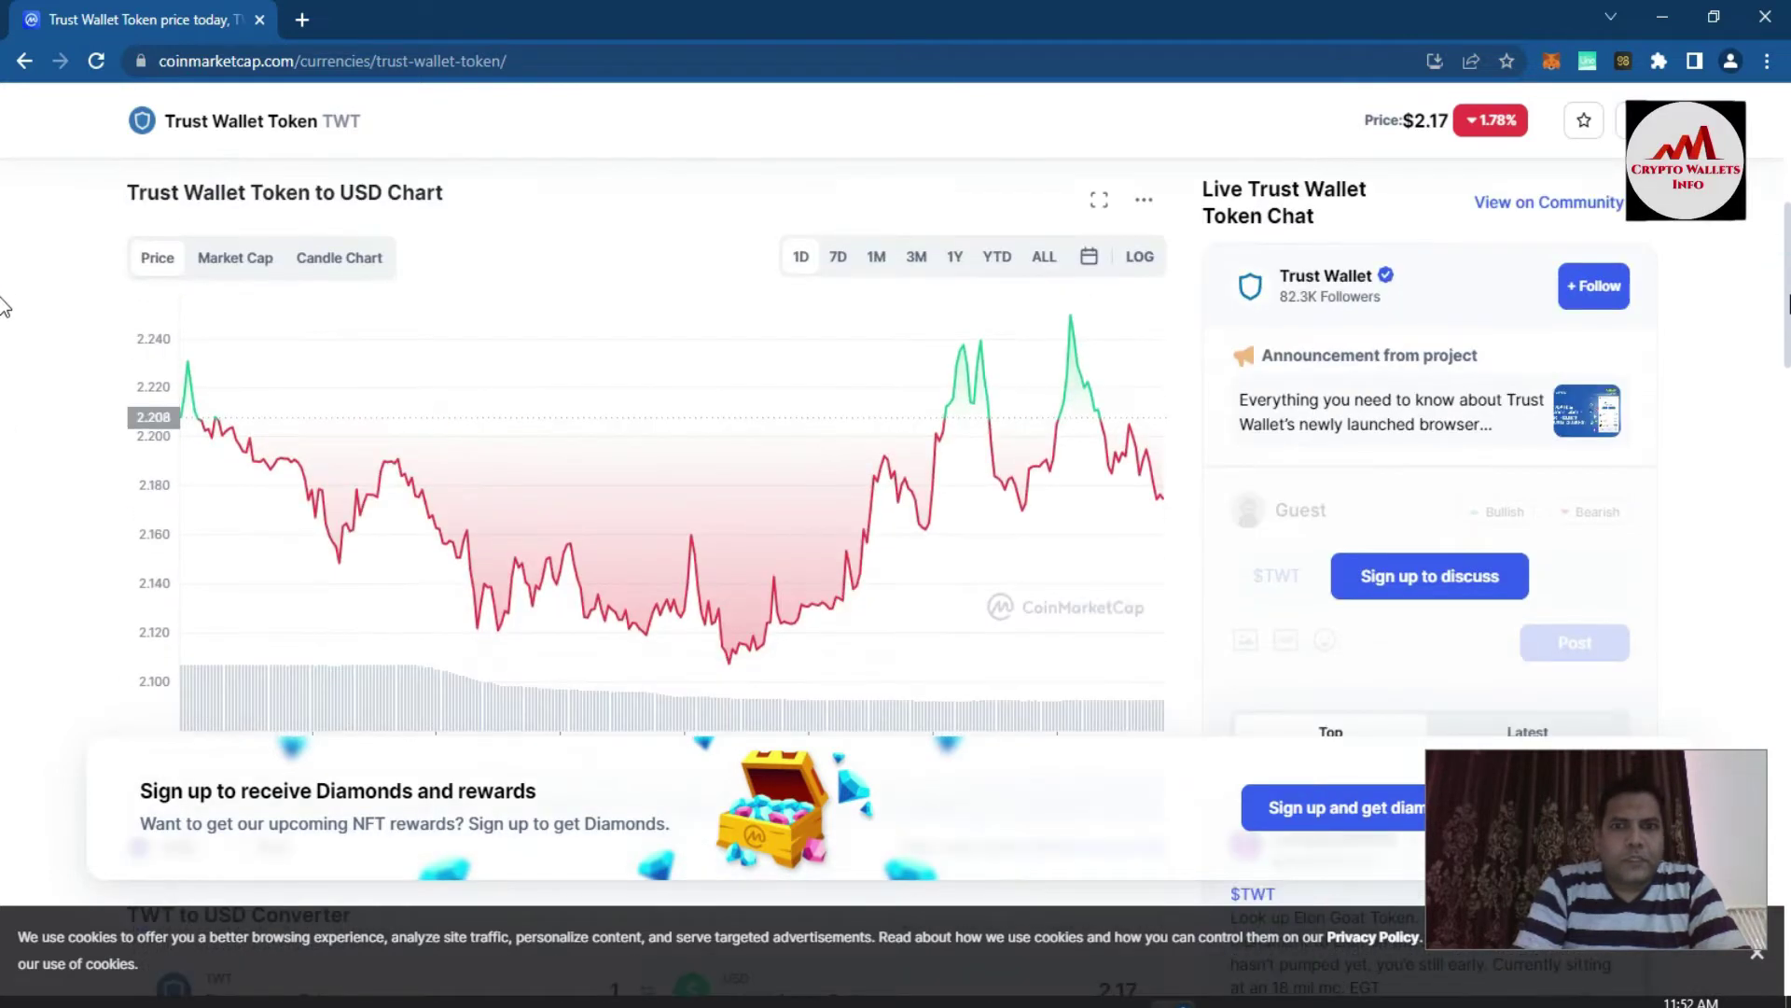
left_click(1045, 265)
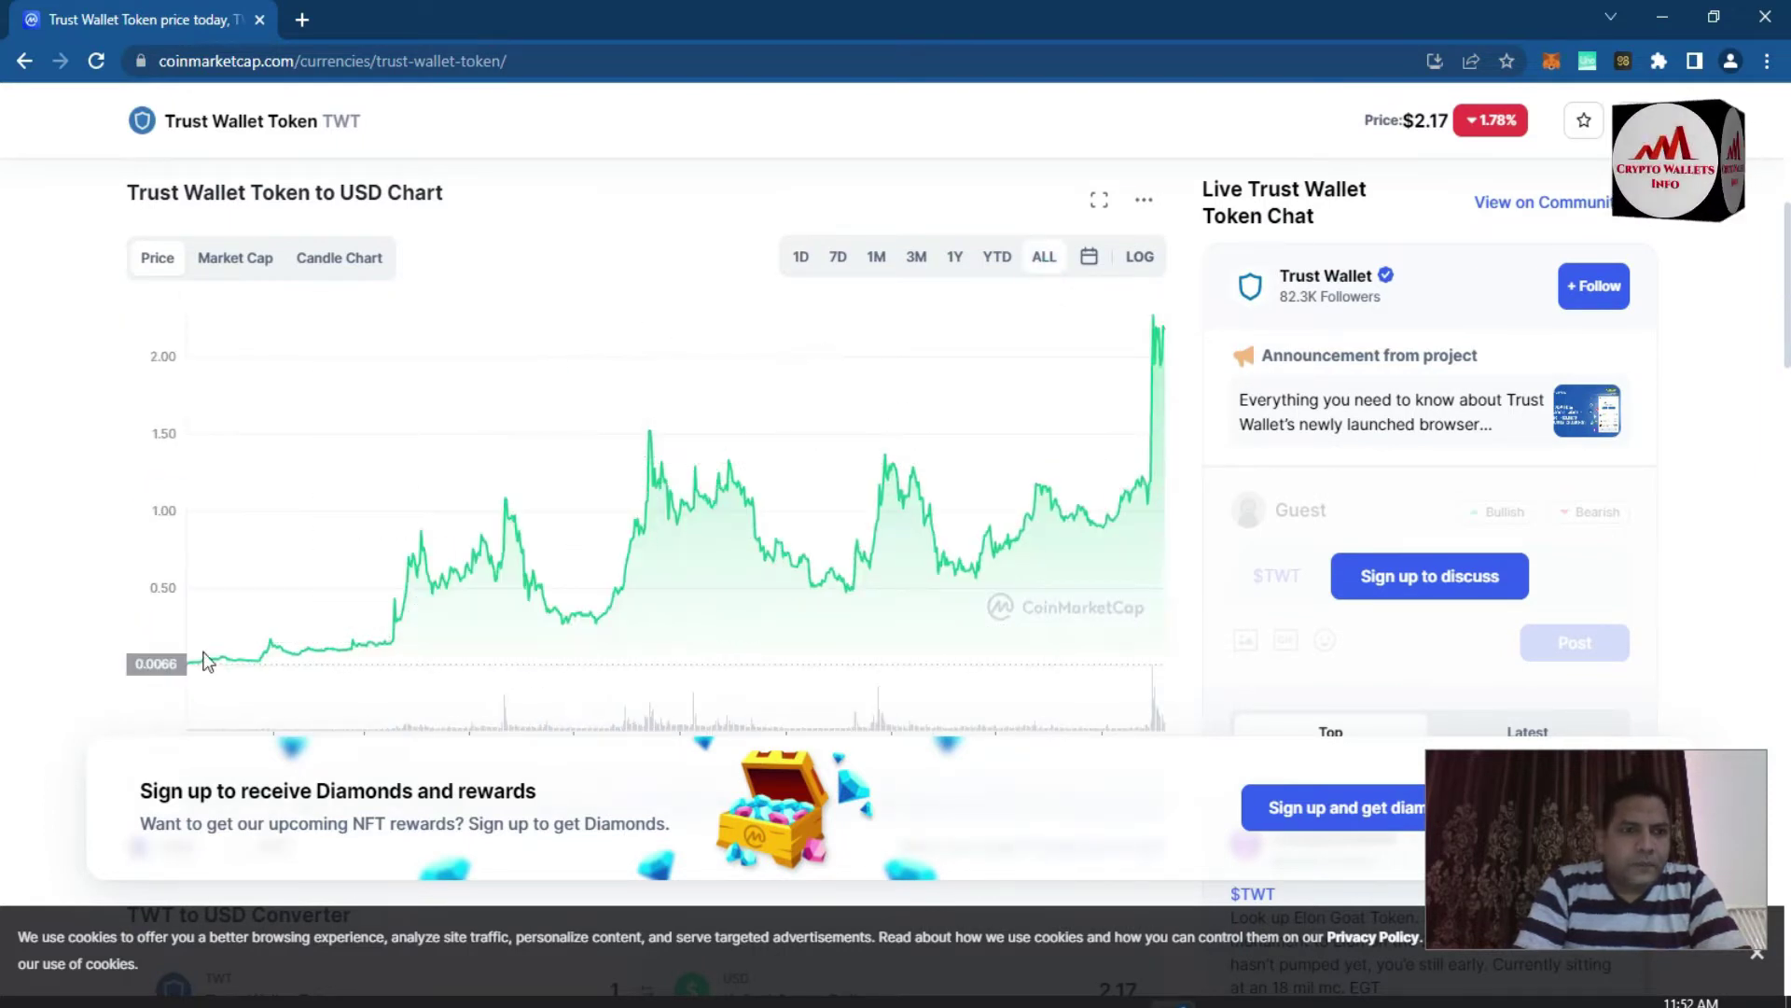
Step: Scroll down through the Trust Wallet Token page details
mouse_move(184, 668)
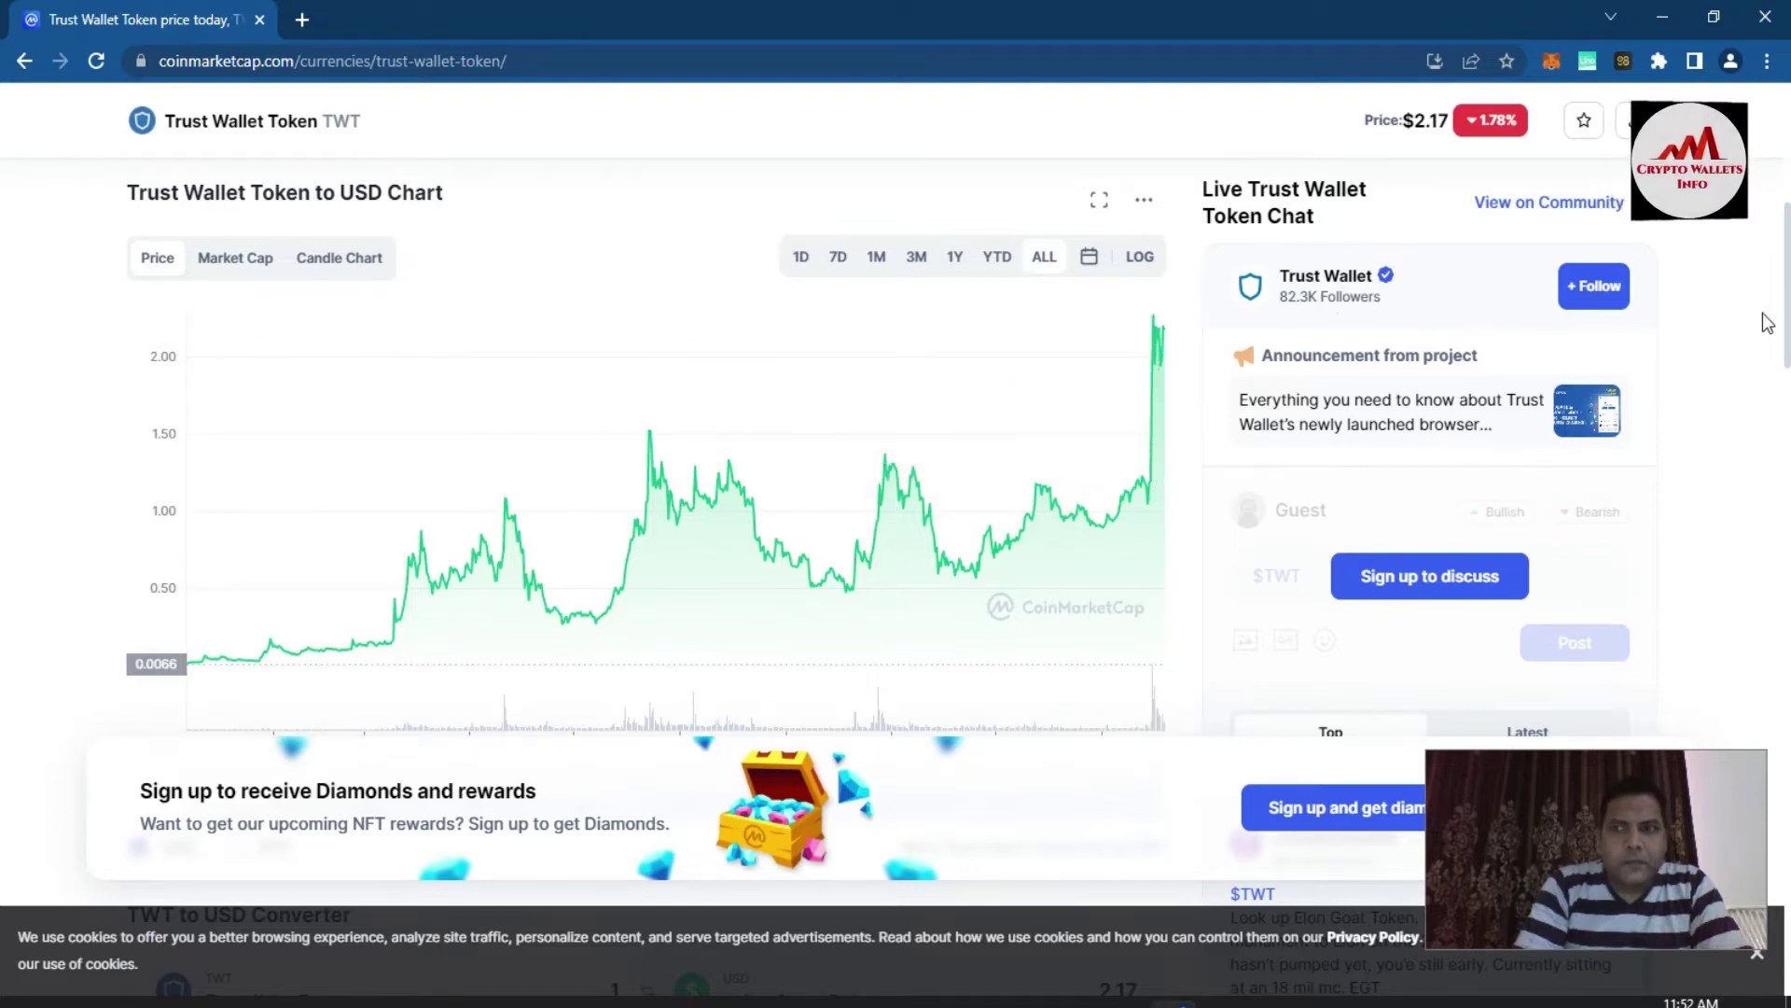
scroll(5, 367, "down", 1)
scroll(4, 366, "down", 8)
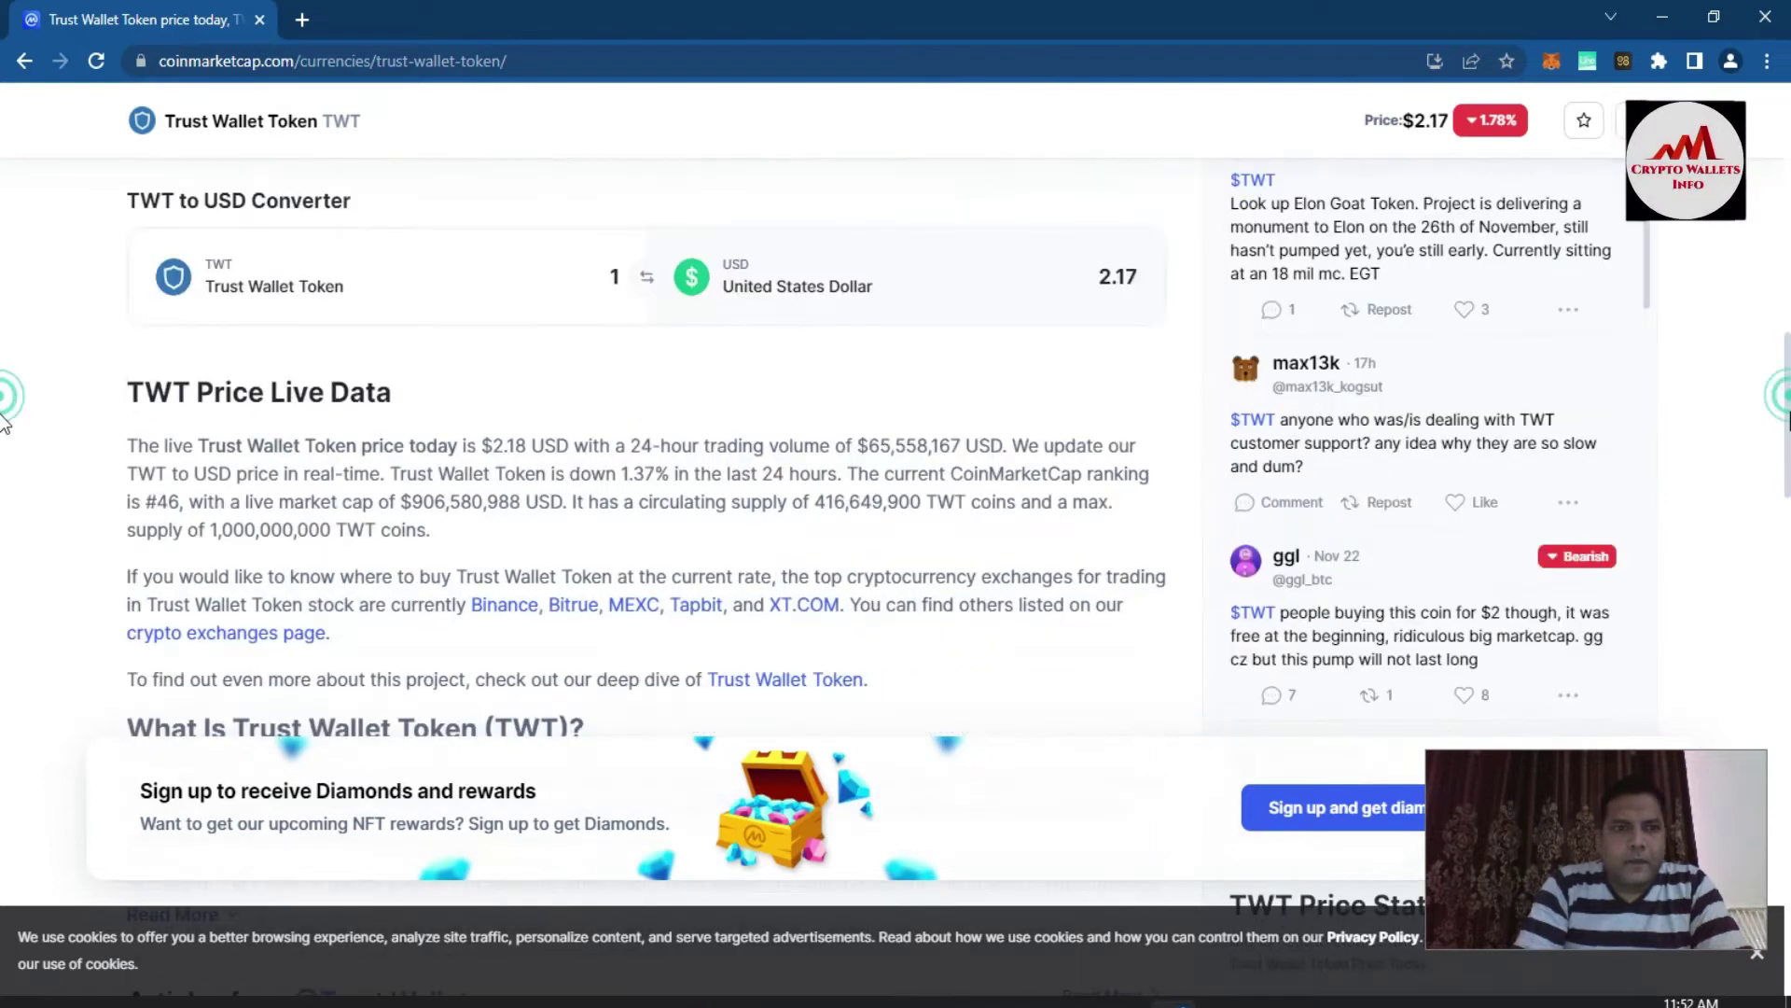
scroll(4, 438, "down", 2)
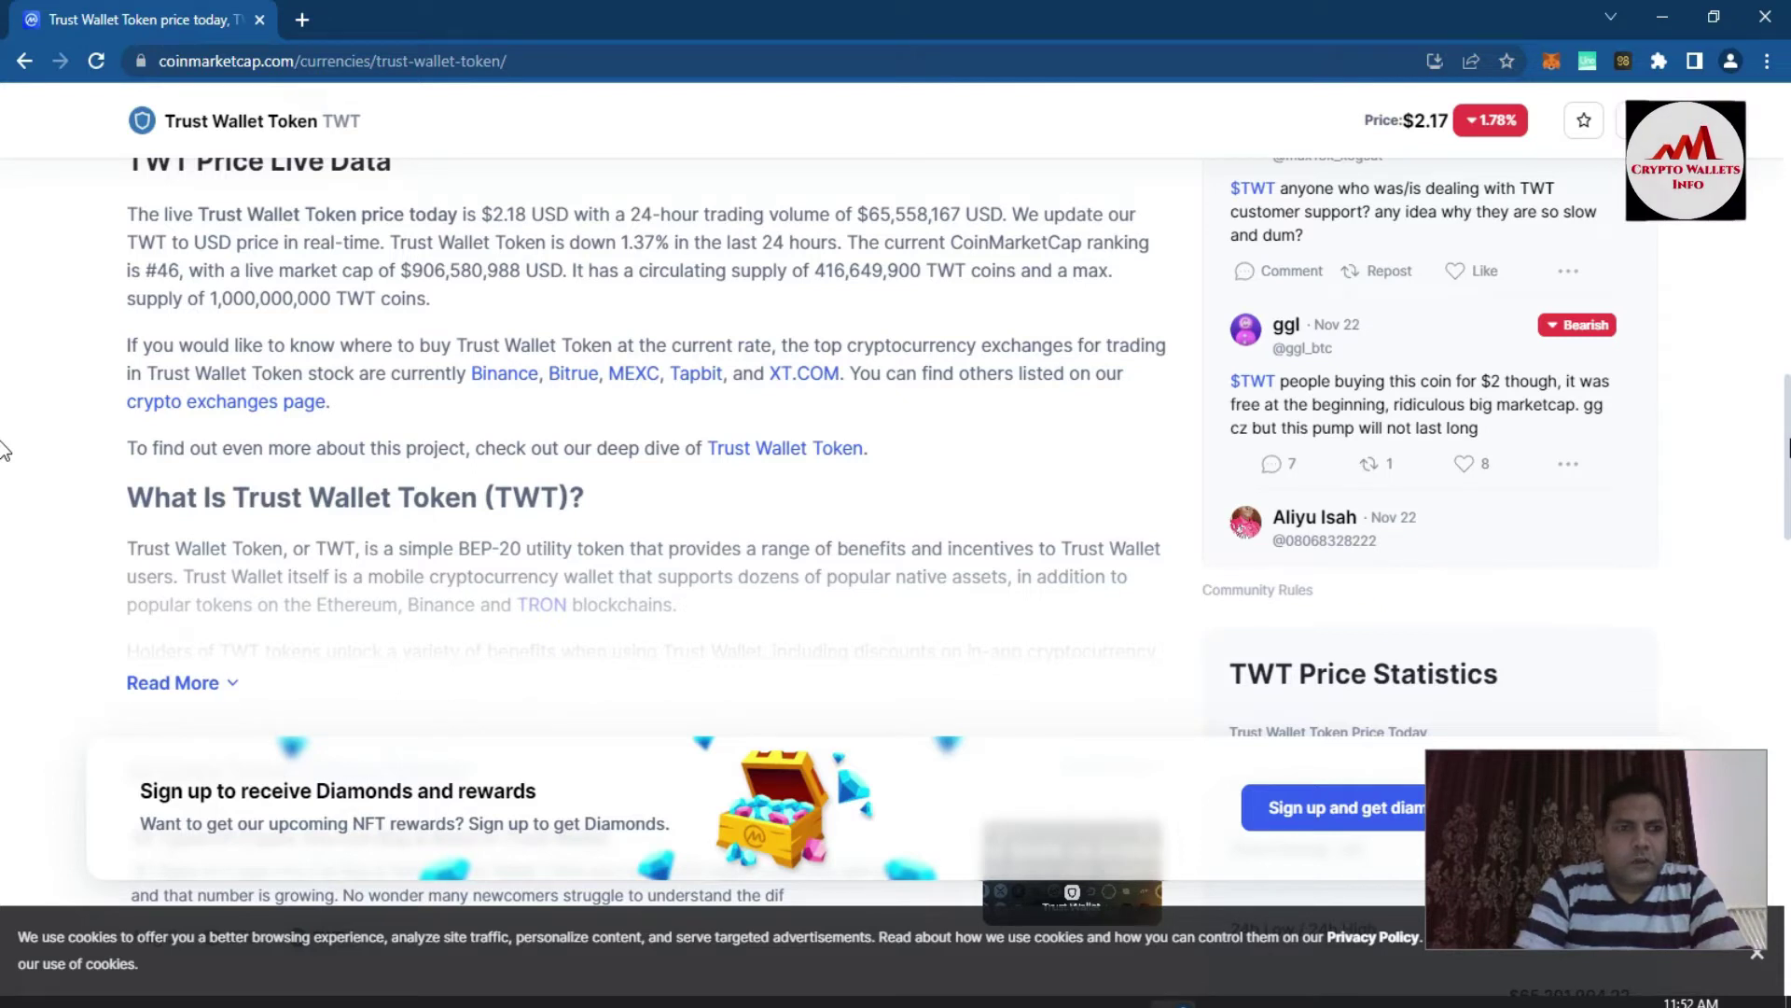
scroll(3, 450, "down", 4)
scroll(3, 522, "down", 1)
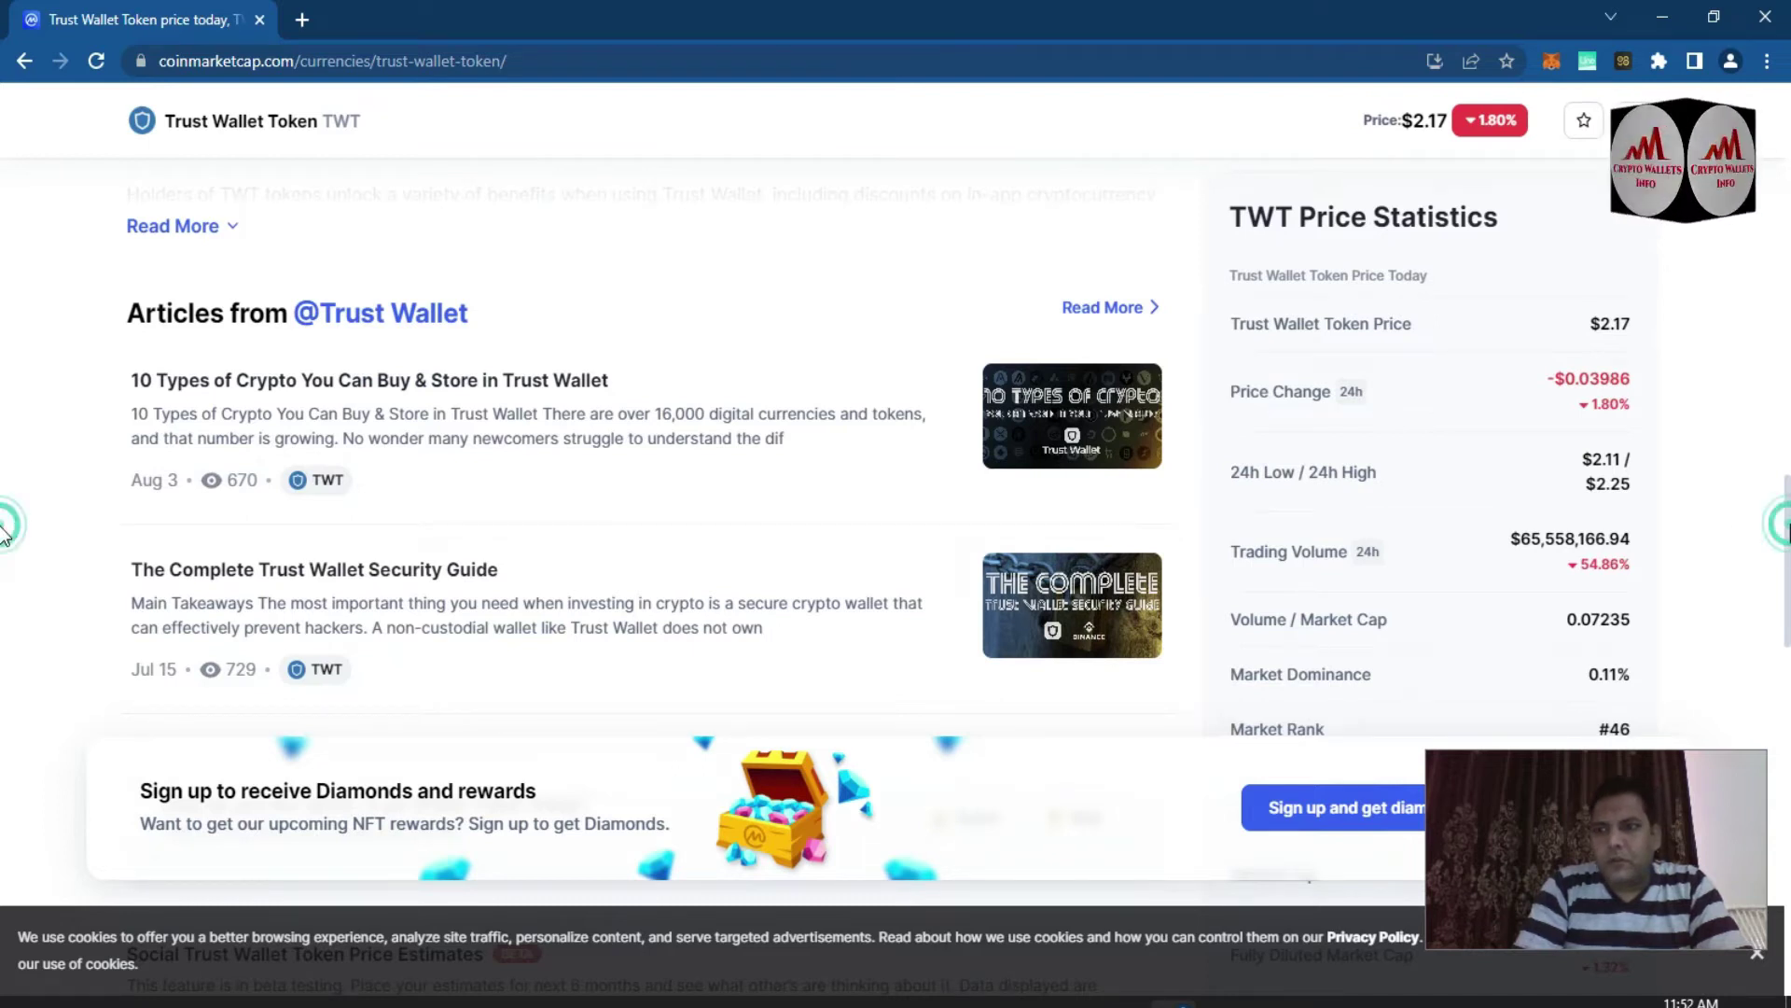
scroll(3, 560, "down", 3)
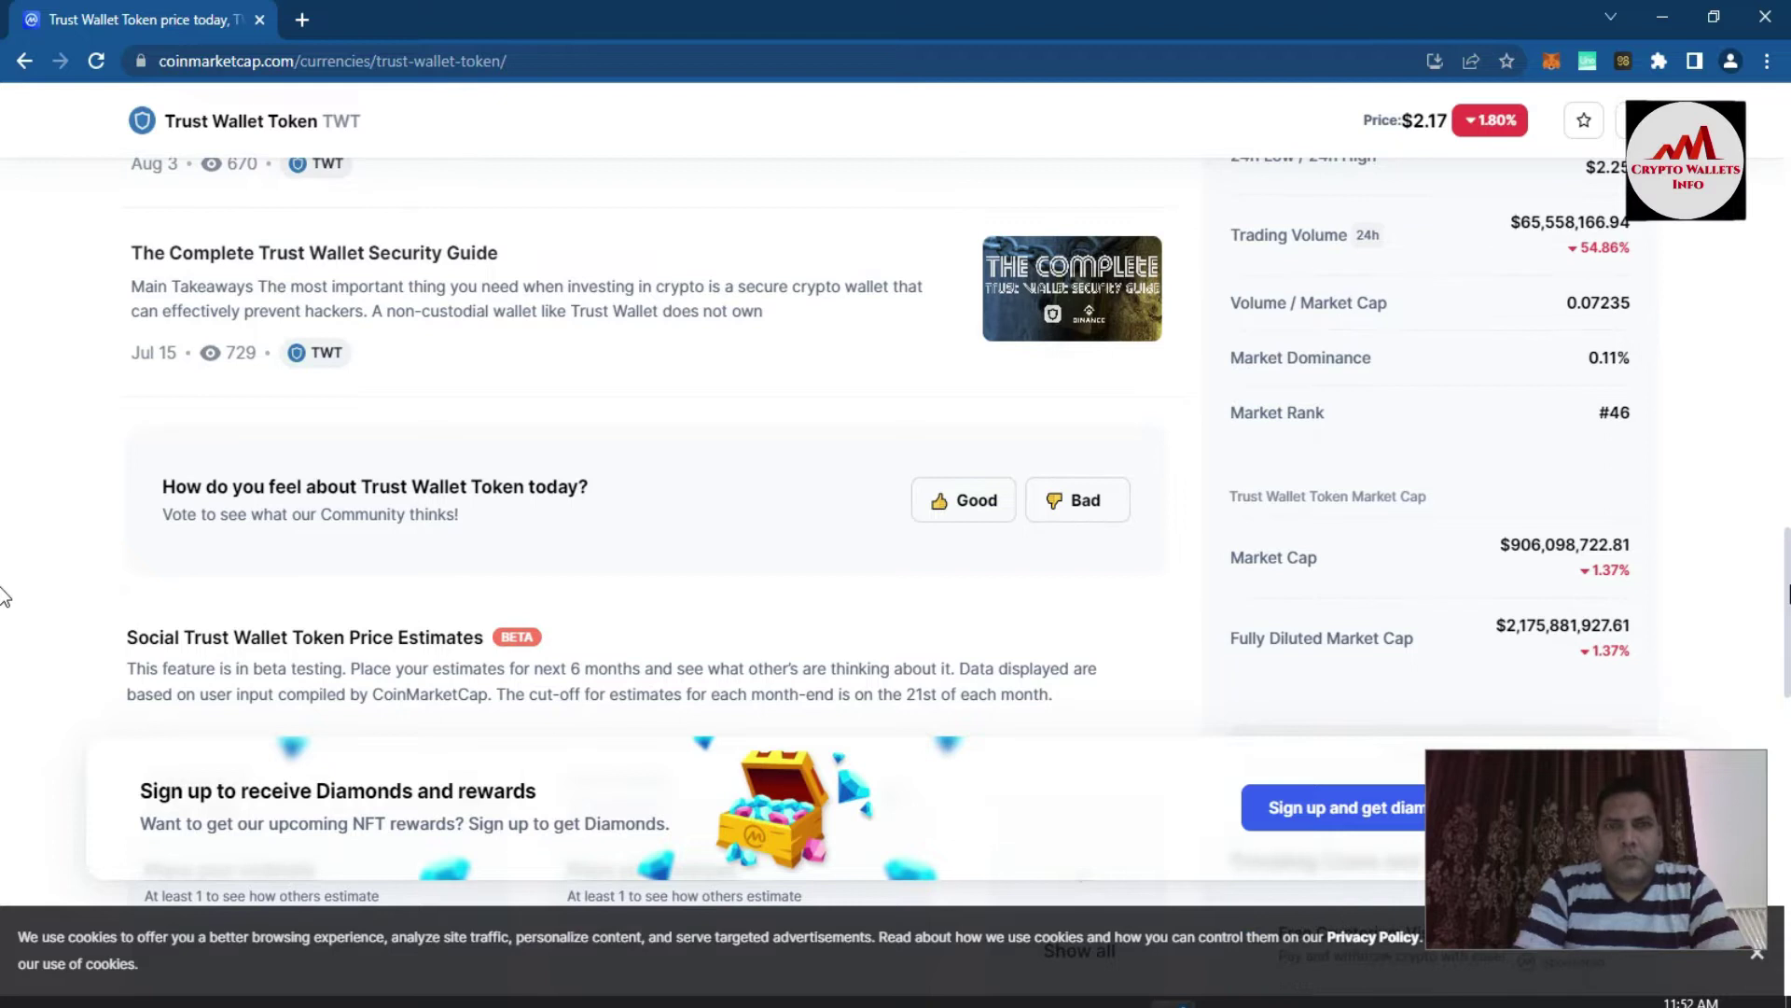
scroll(3, 597, "down", 5)
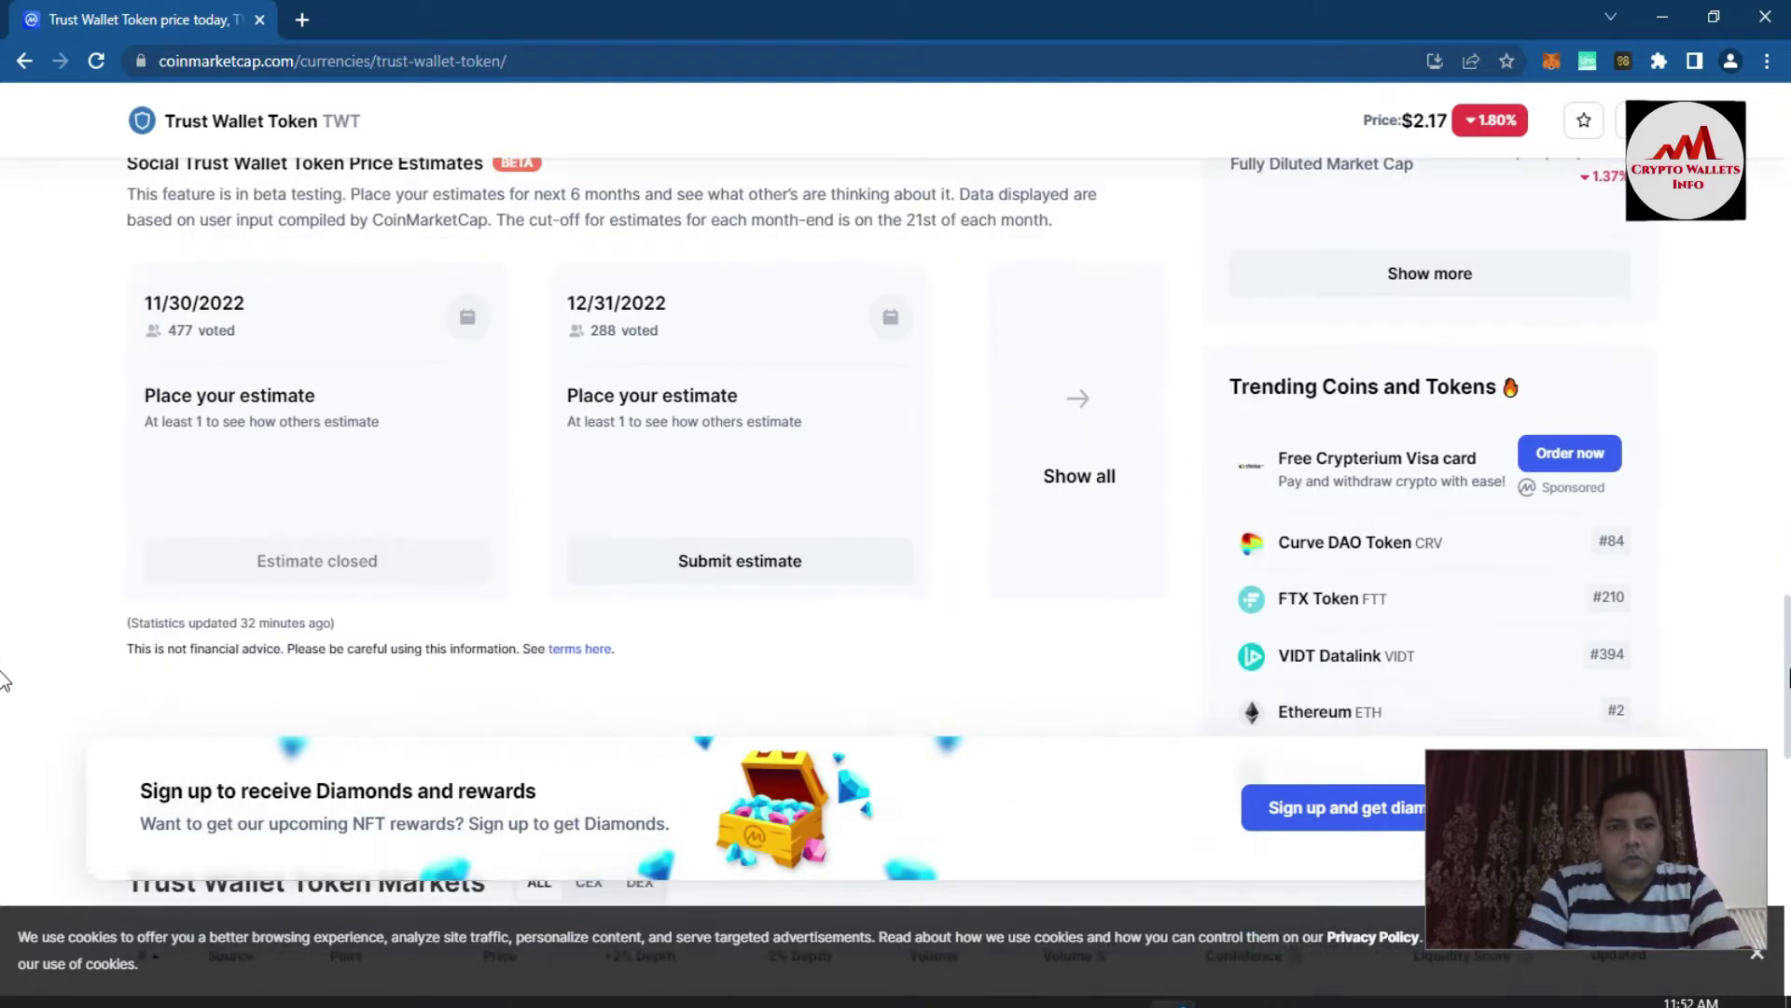
scroll(3, 719, "down", 4)
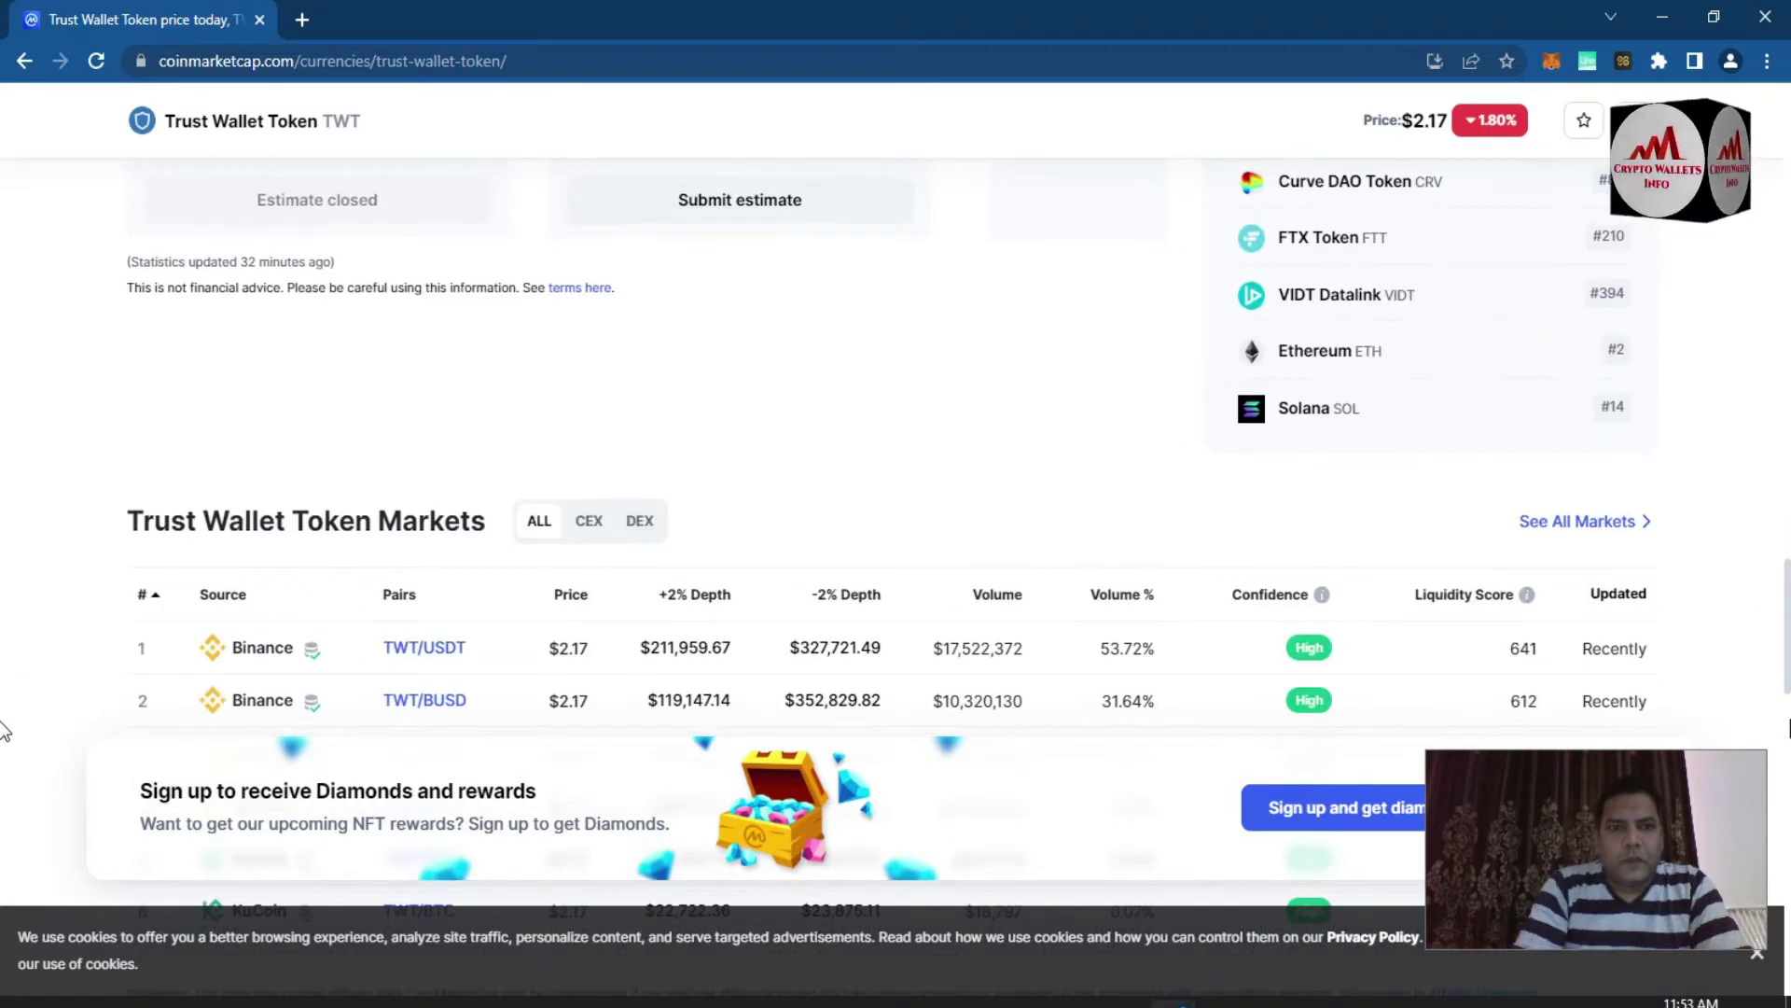
scroll(2, 737, "down", 1)
Step: Return to the top and open the trustwallet.com link in a new tab
scroll(2, 741, "up", 2)
scroll(3, 737, "down", 1)
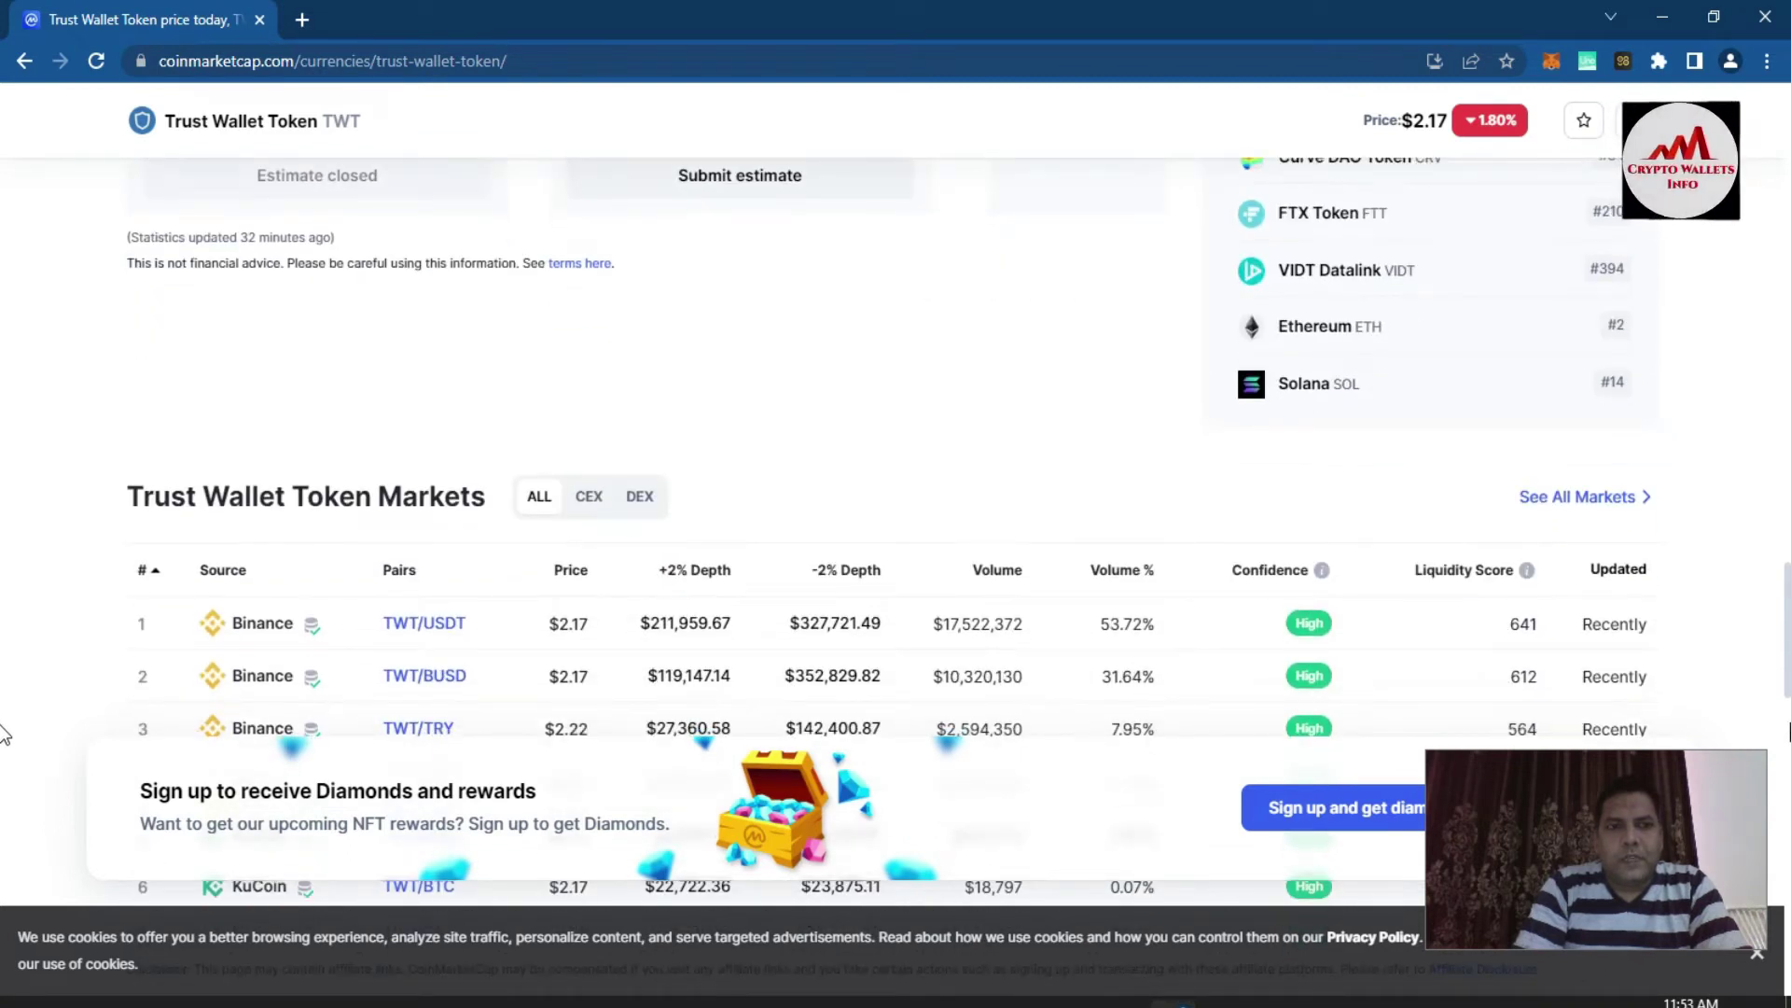
scroll(3, 732, "down", 10)
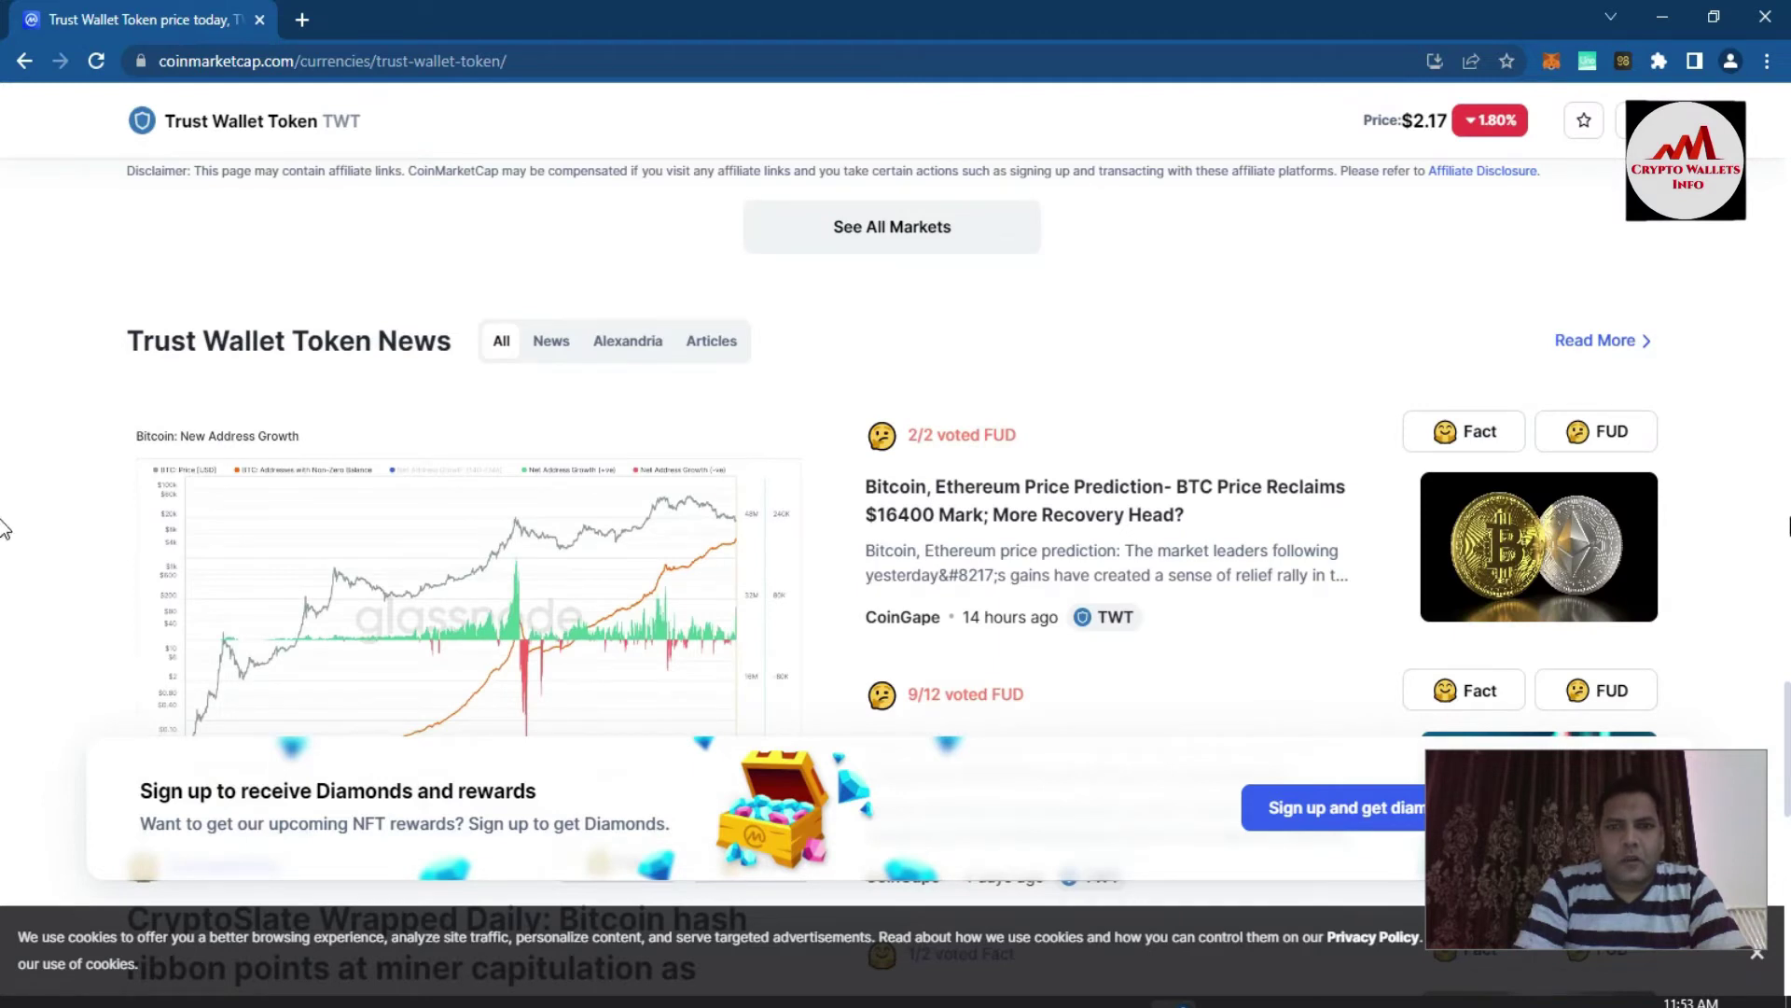
scroll(3, 529, "up", 15)
scroll(5, 382, "up", 5)
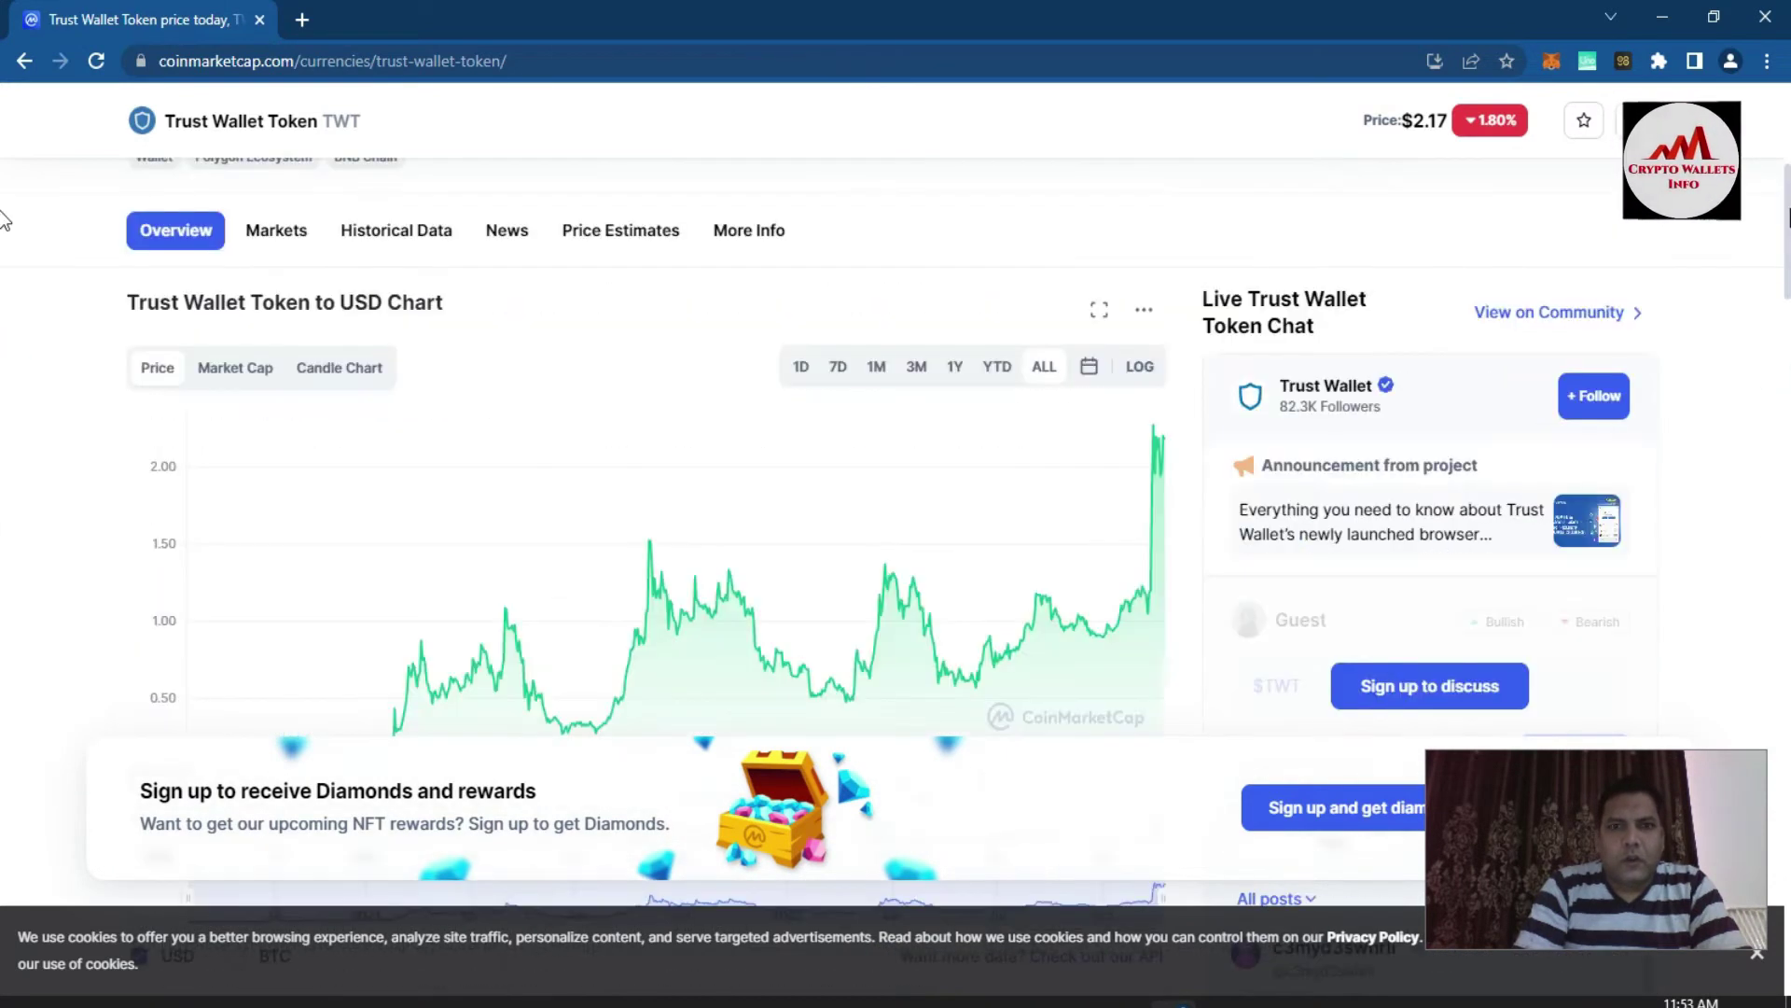
scroll(3, 221, "up", 5)
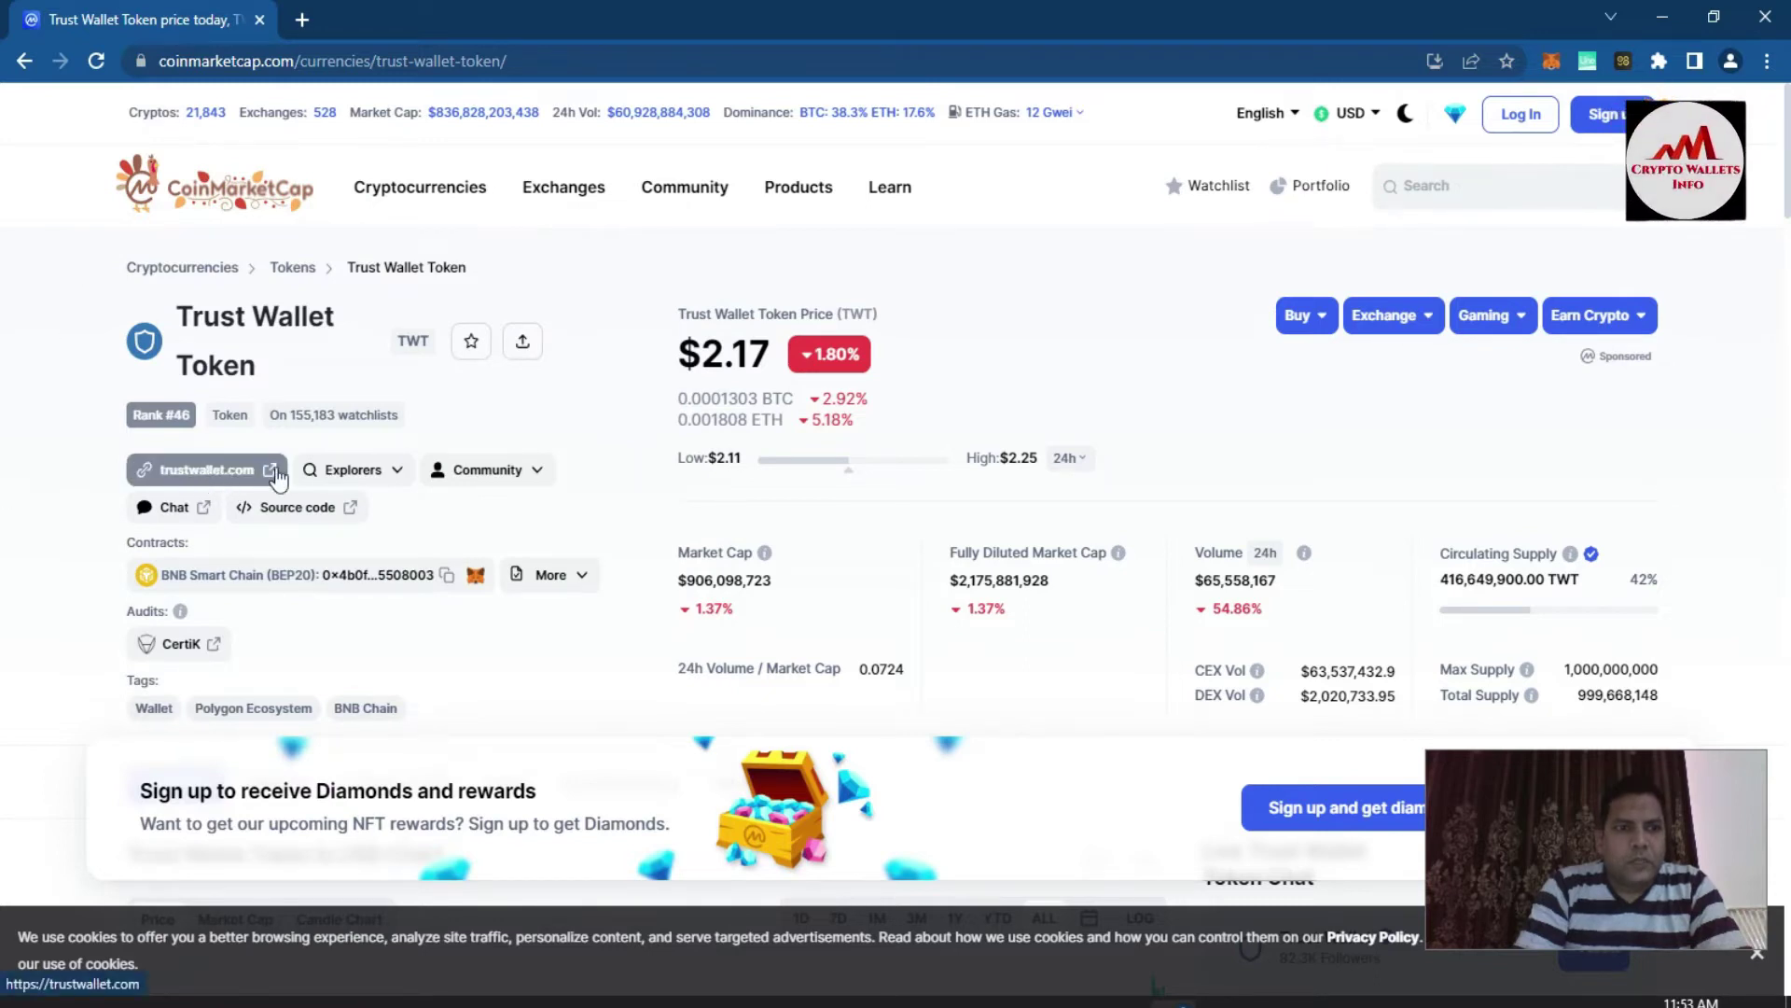
left_click(234, 473)
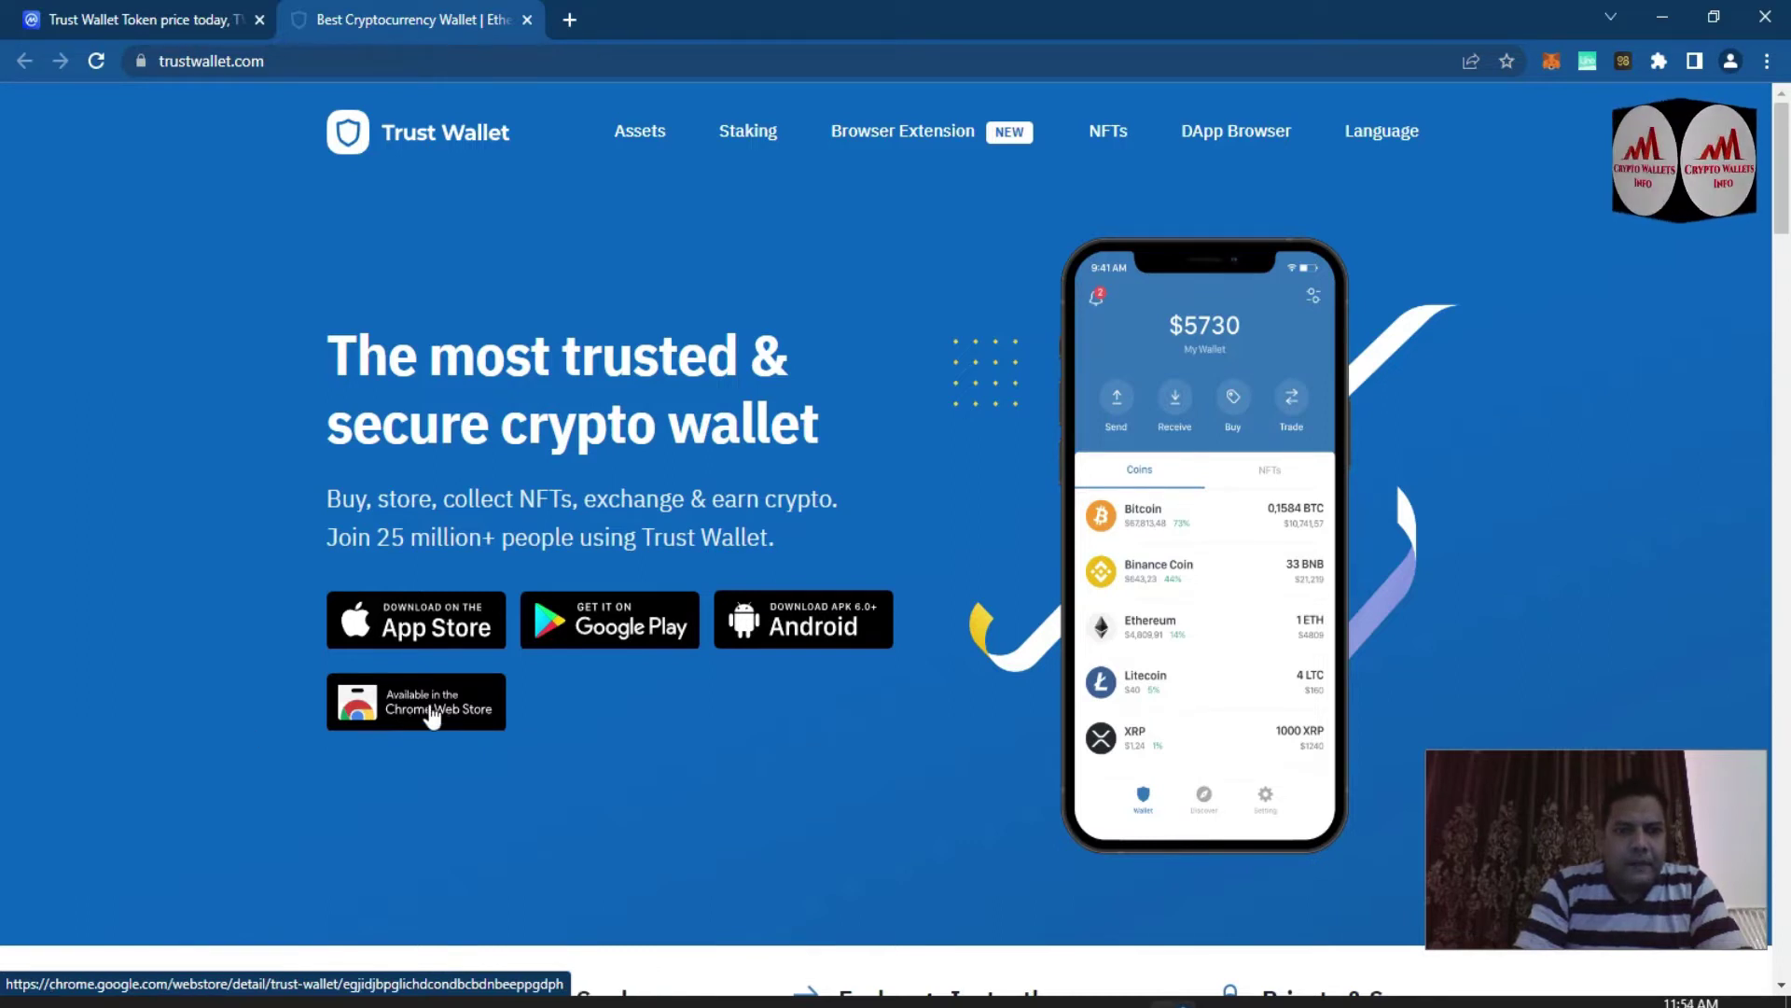
Step: Open the Trust Wallet listing in the Chrome Web Store and browse its overview
left_click(432, 715)
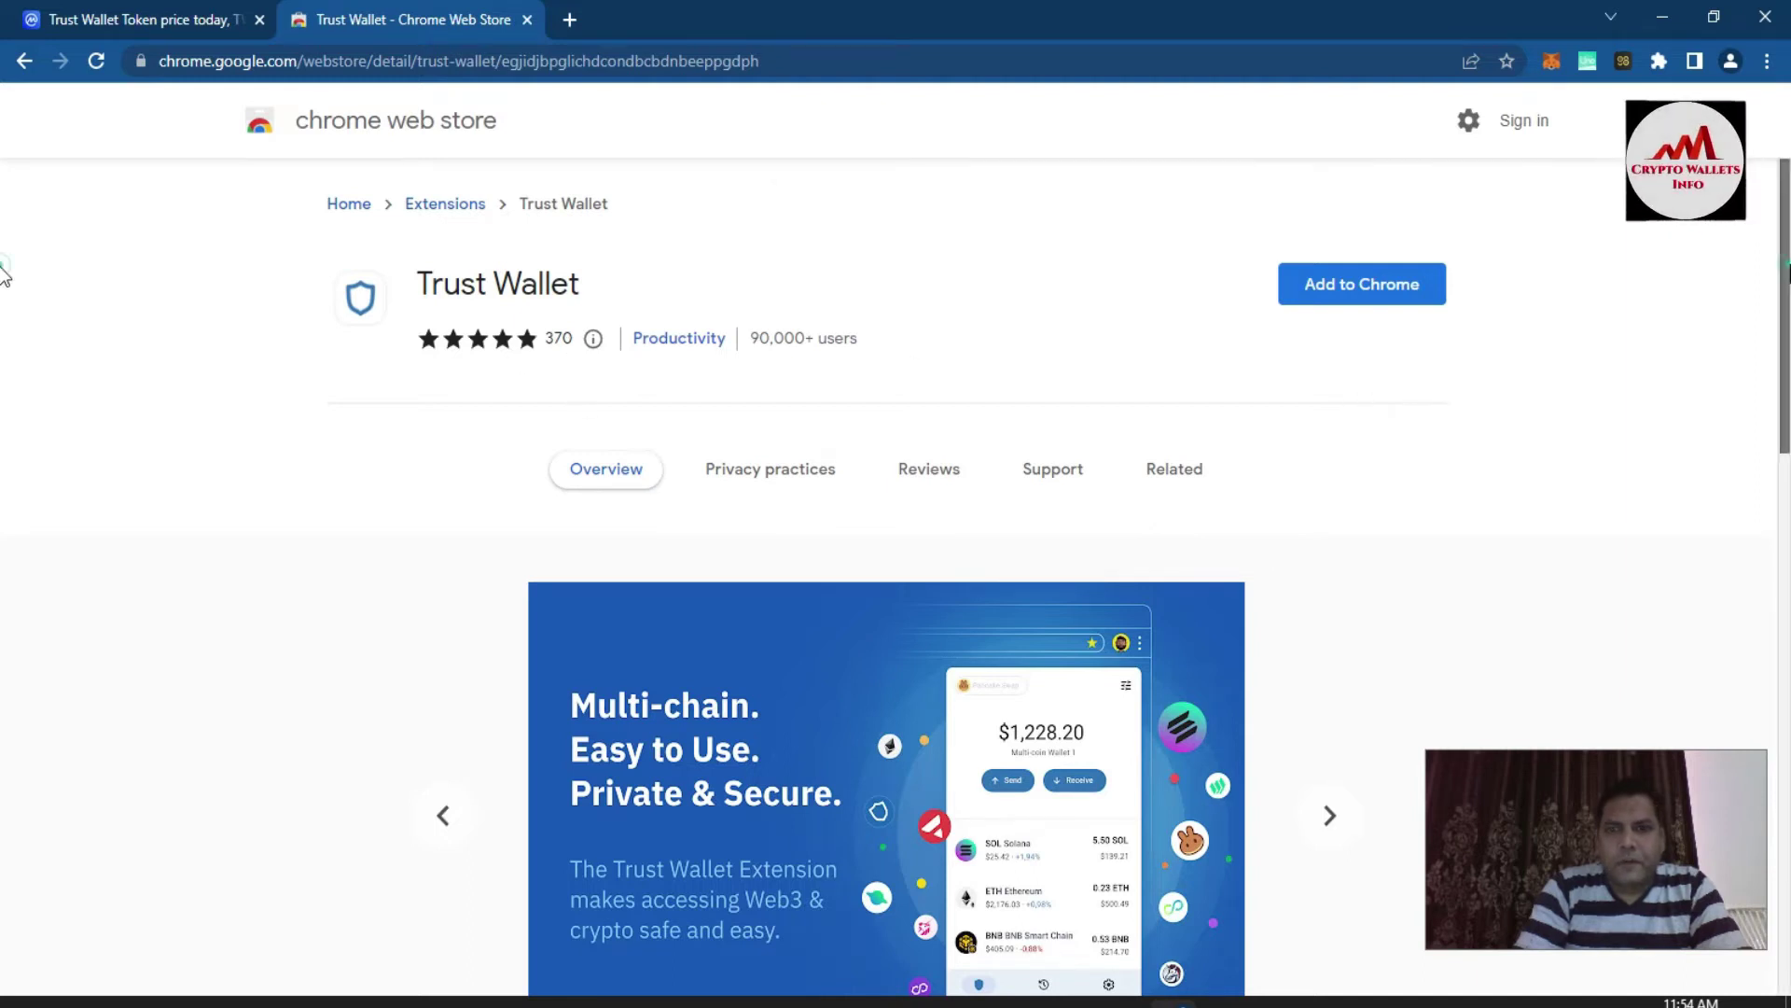
scroll(3, 373, "down", 5)
scroll(3, 464, "down", 6)
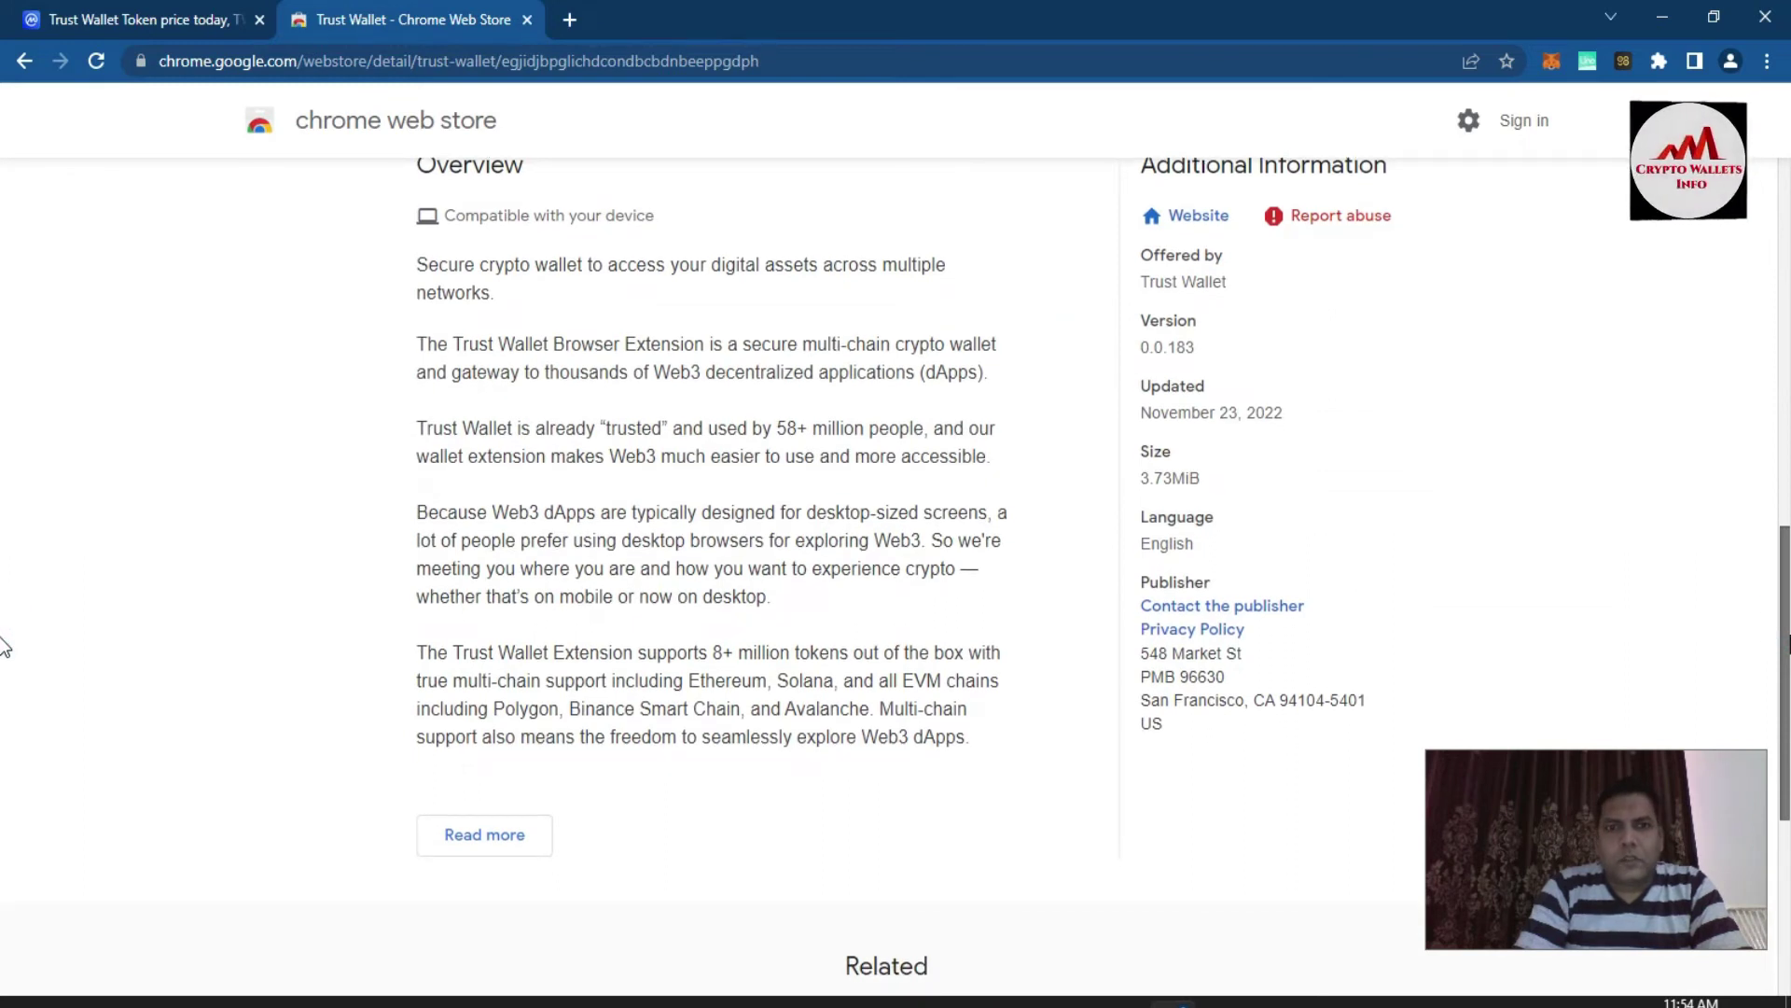
scroll(5, 478, "up", 5)
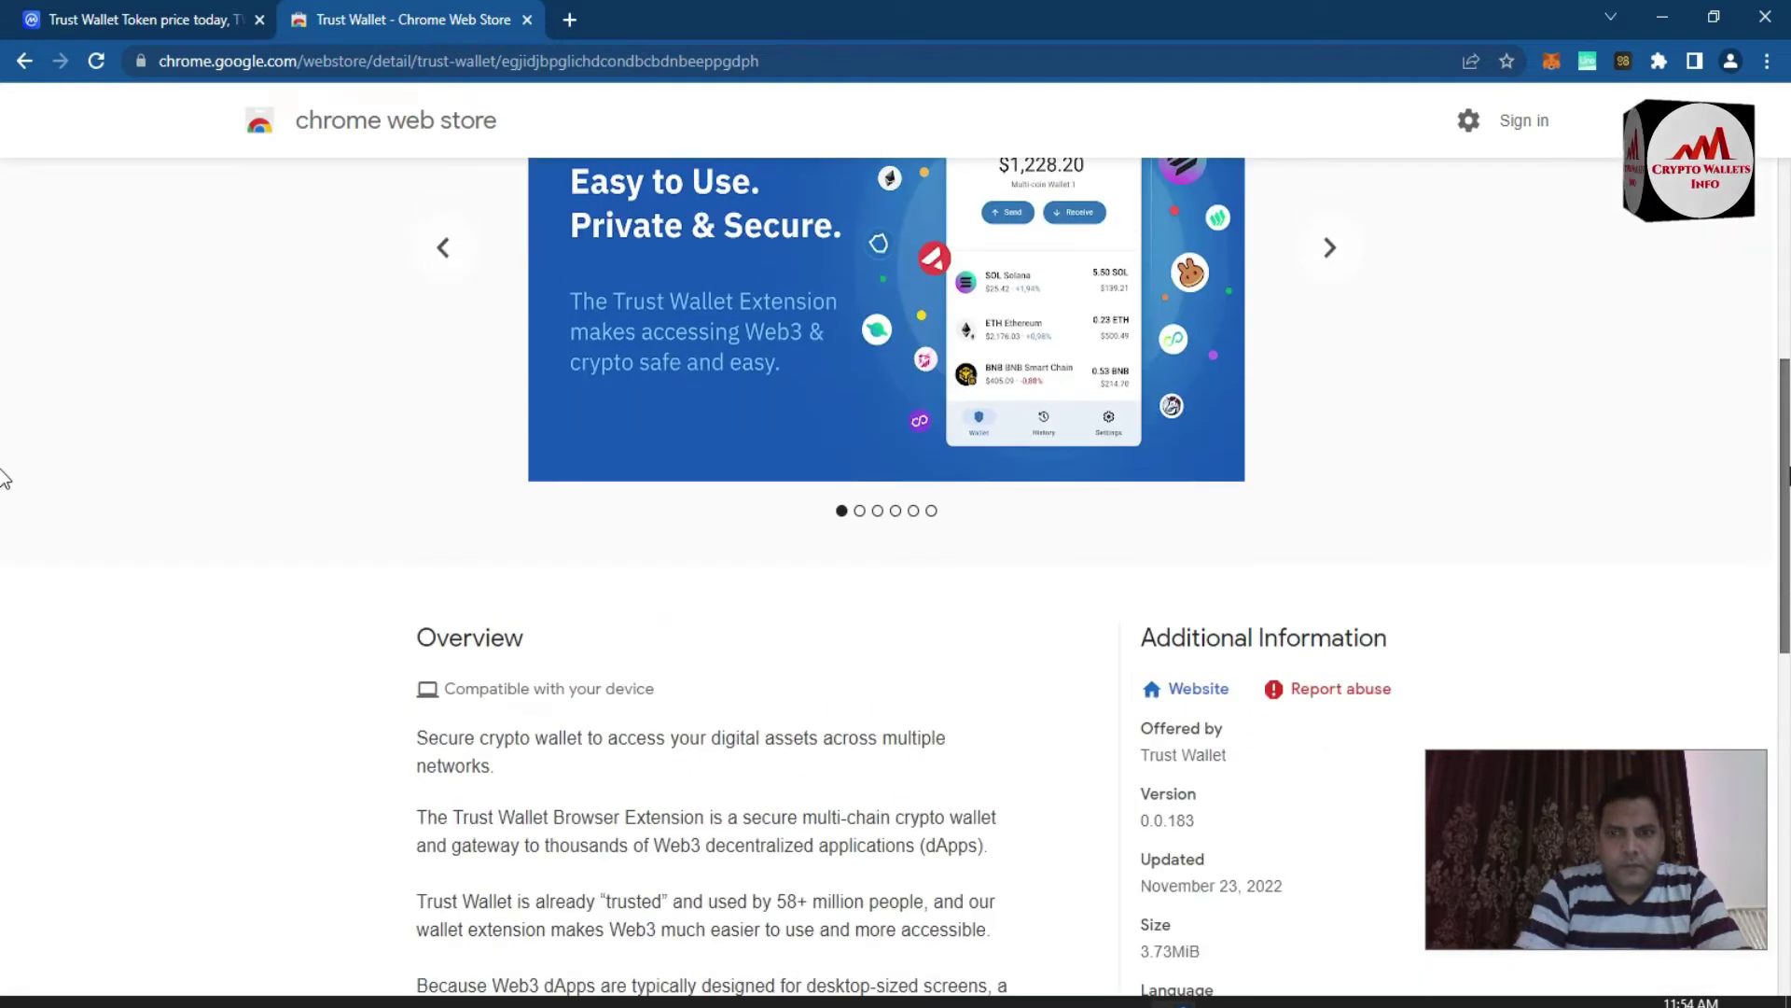
scroll(5, 478, "up", 6)
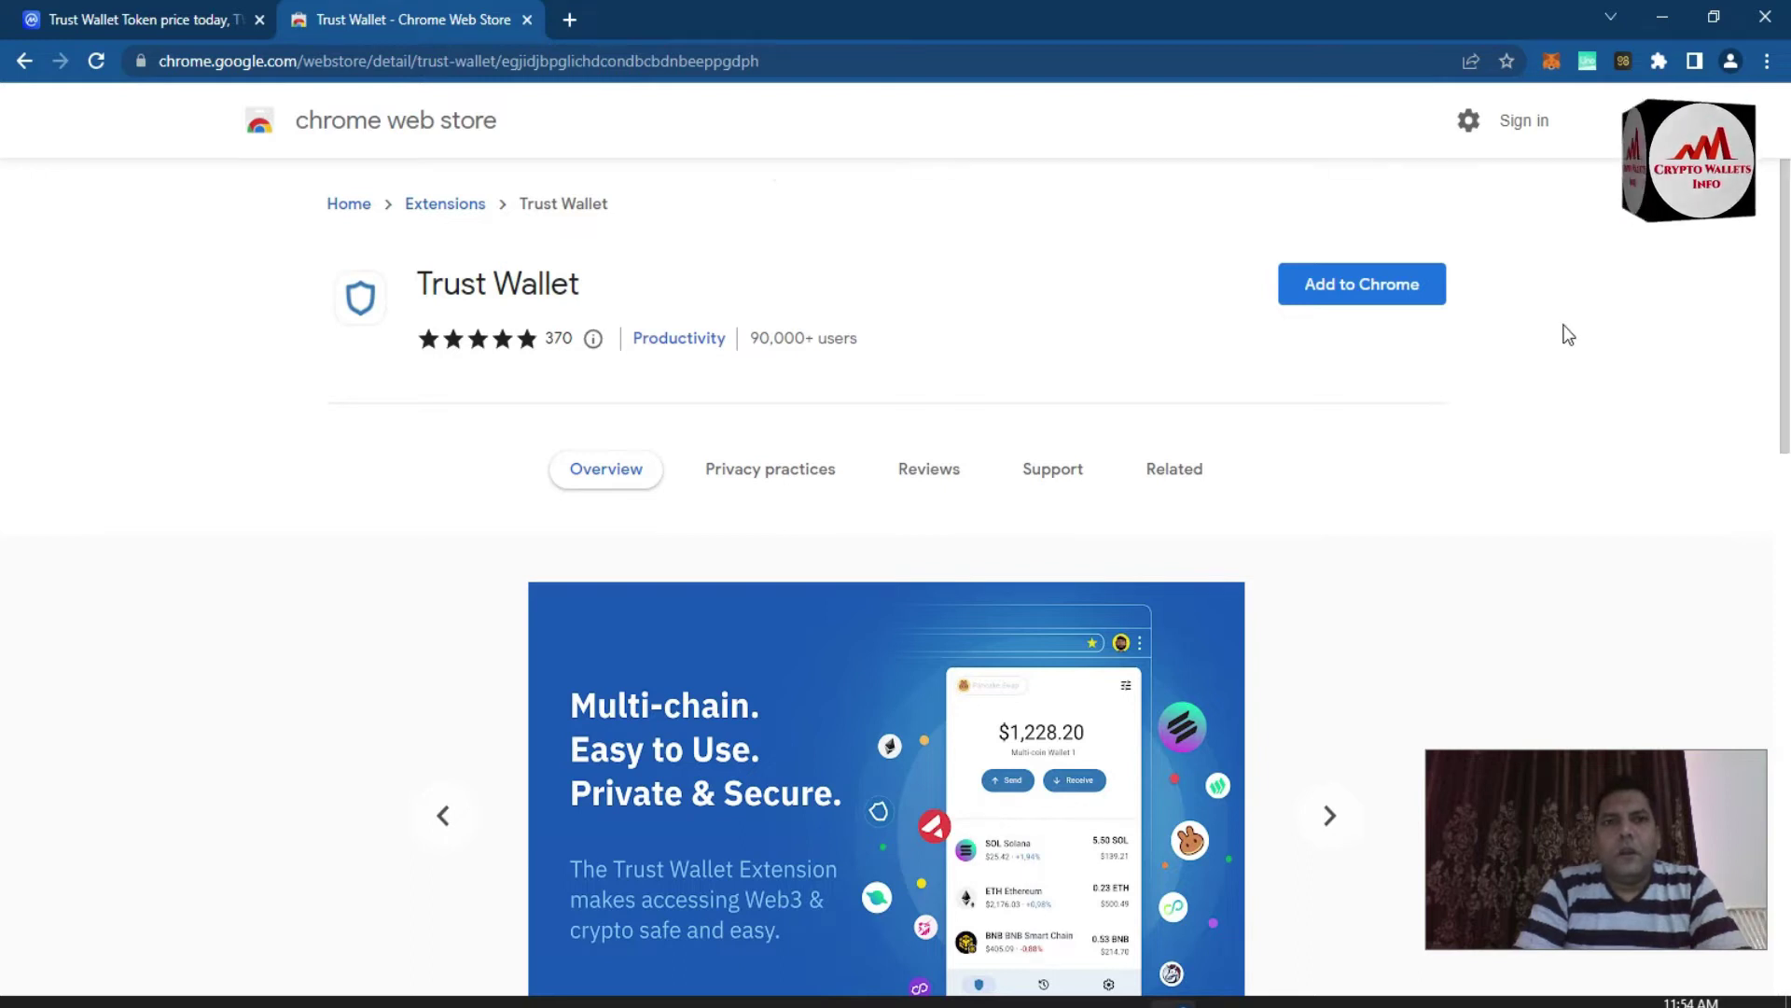
Step: Add the Trust Wallet extension to Chrome, confirm, and dismiss the added notice
left_click(1360, 295)
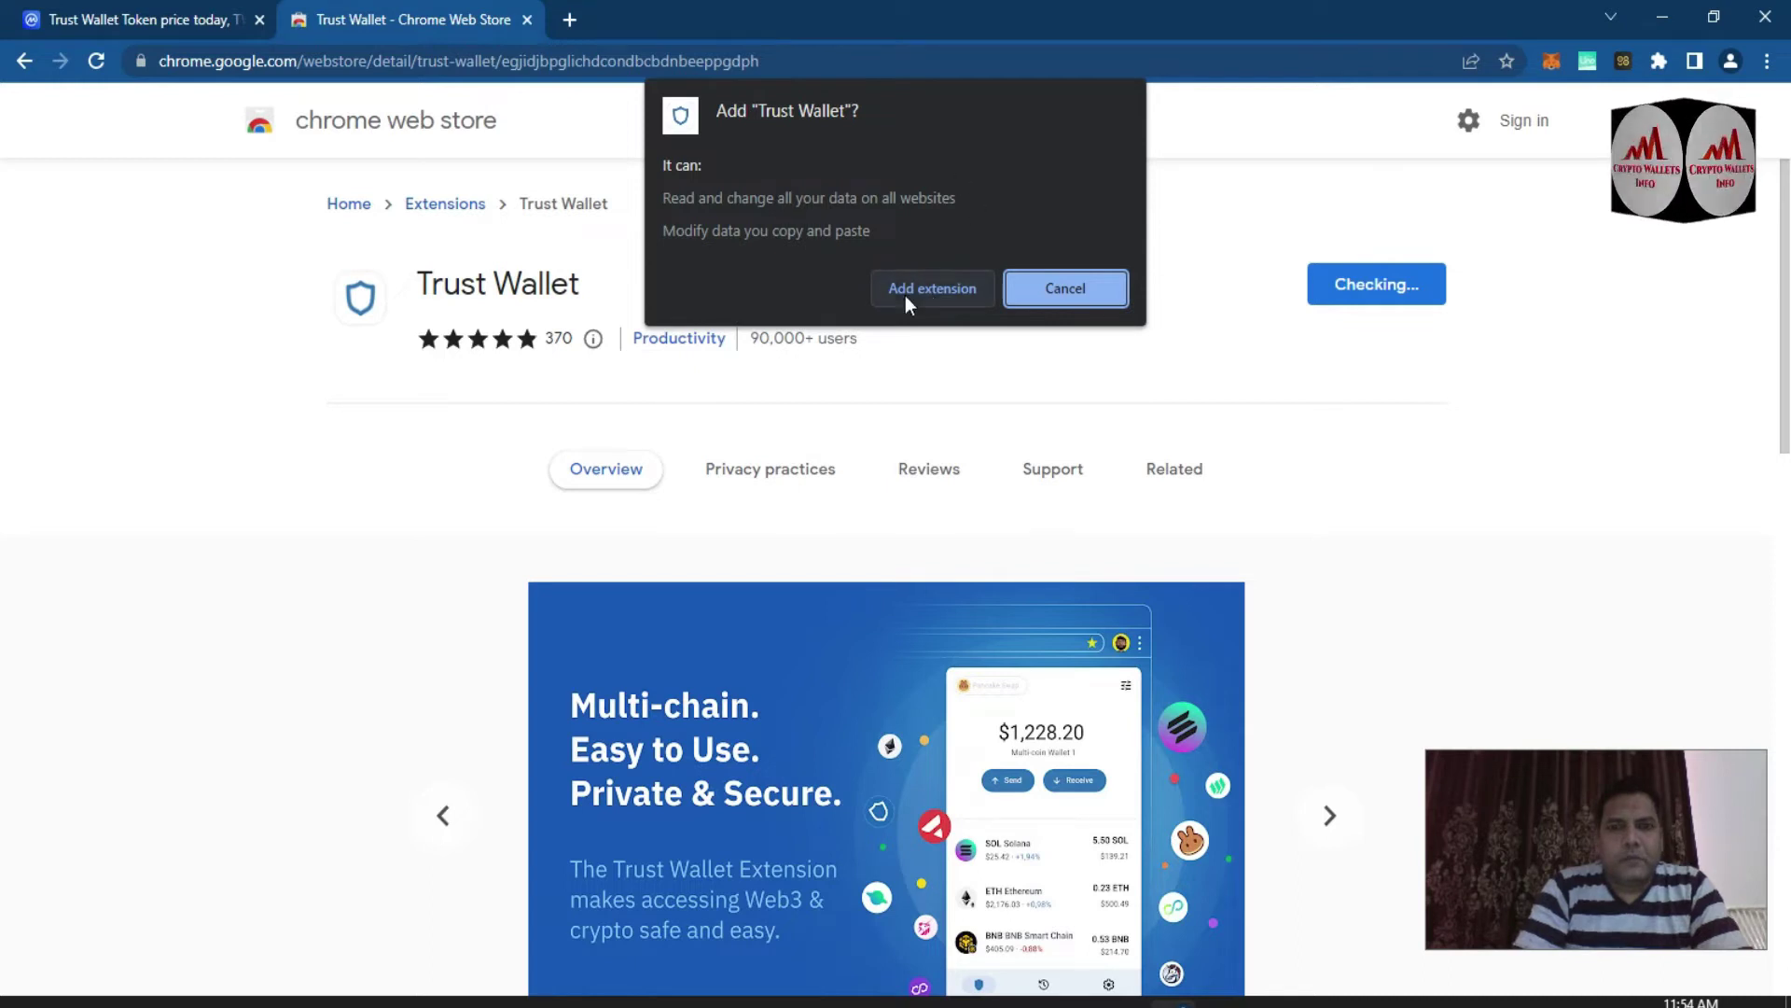
left_click(930, 289)
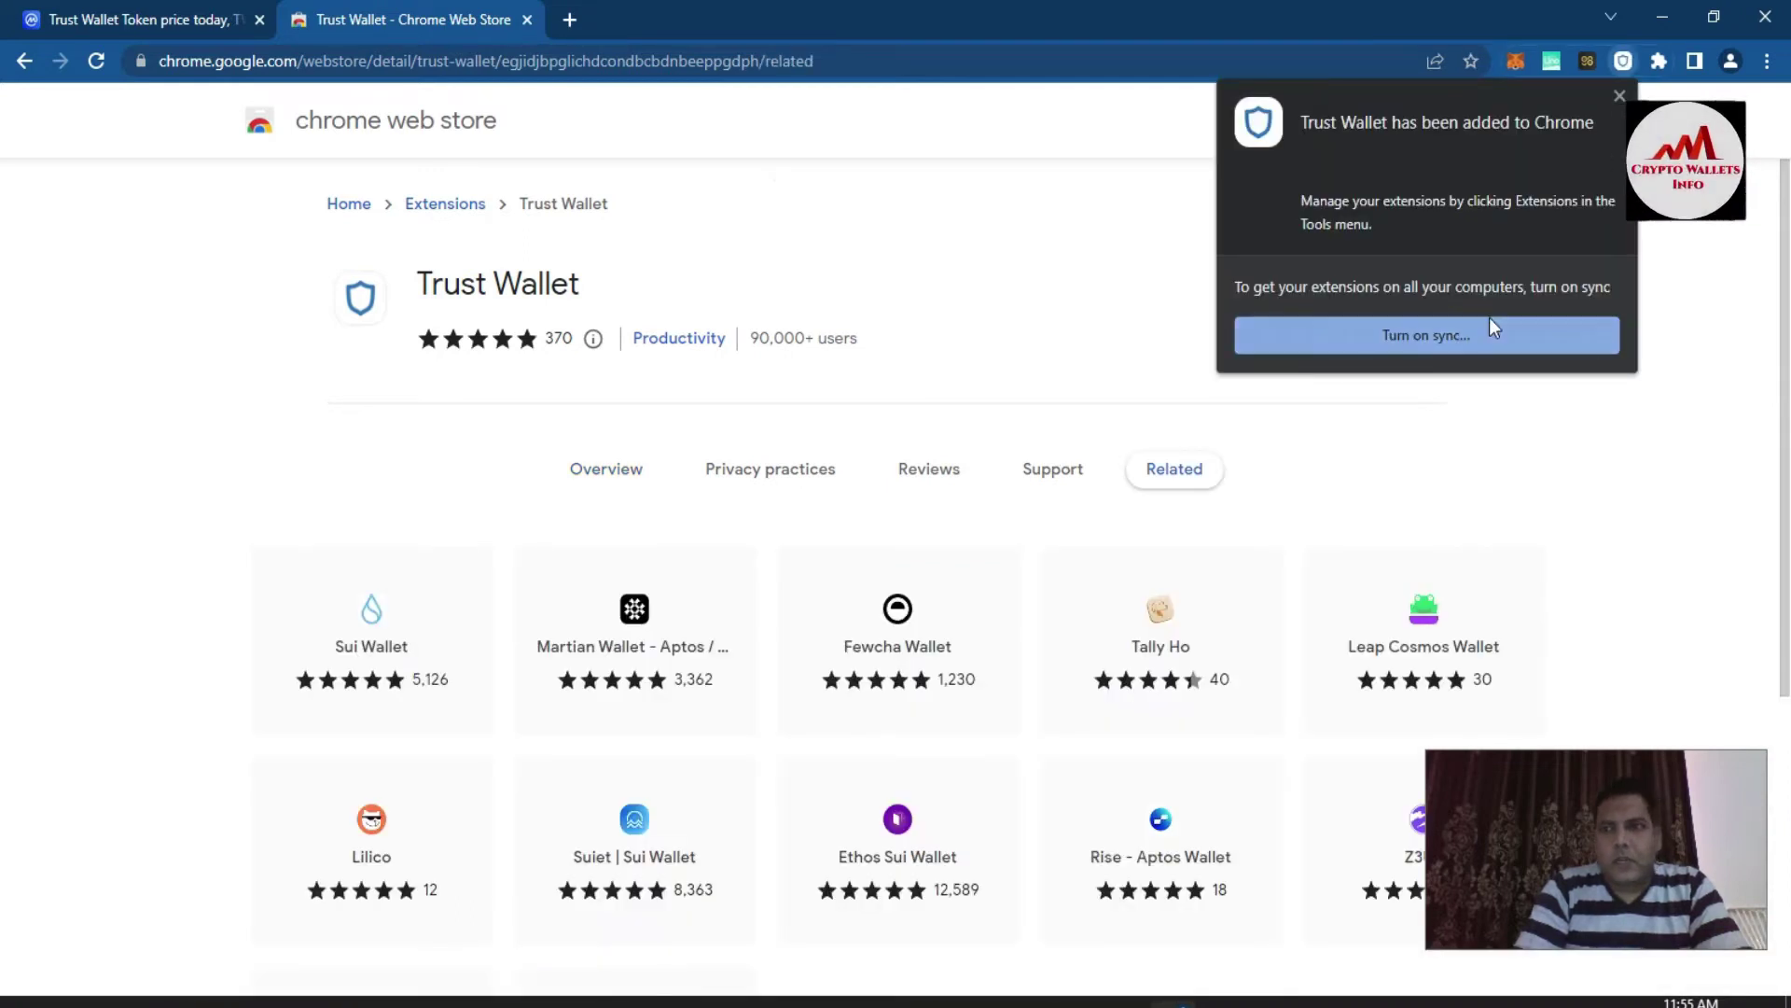
left_click(1619, 97)
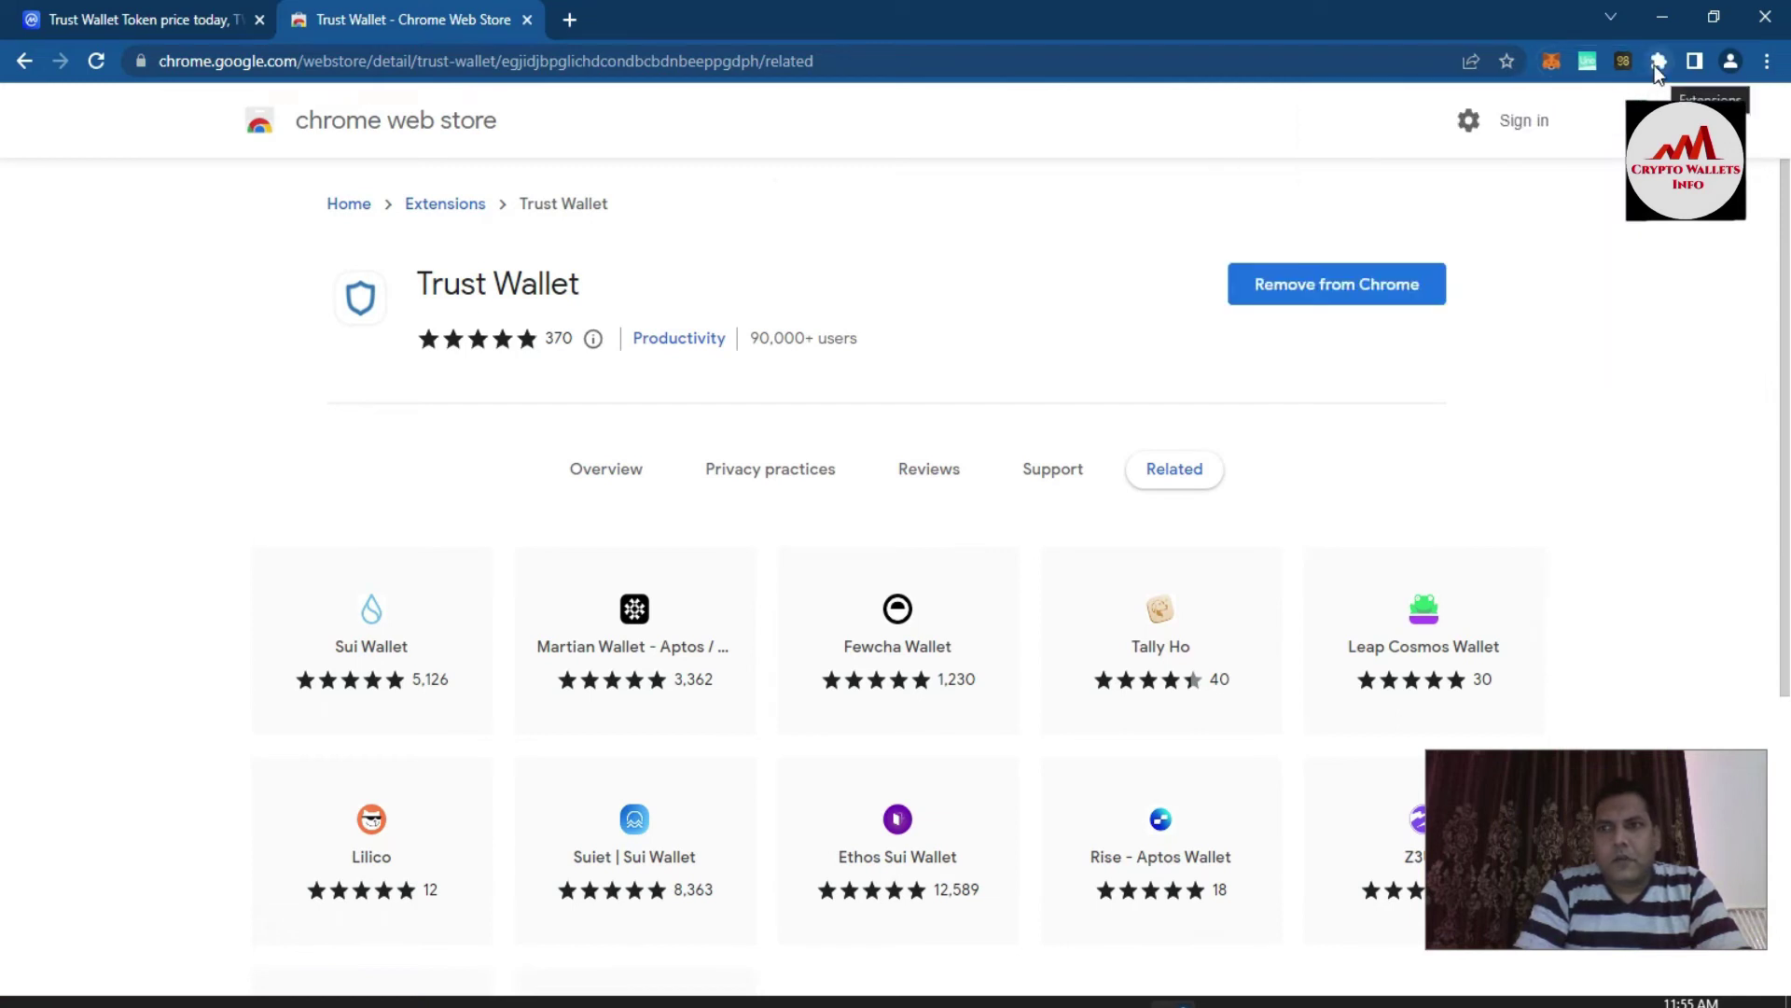
Step: Pin Trust Wallet to the toolbar from the Extensions menu
left_click(1656, 62)
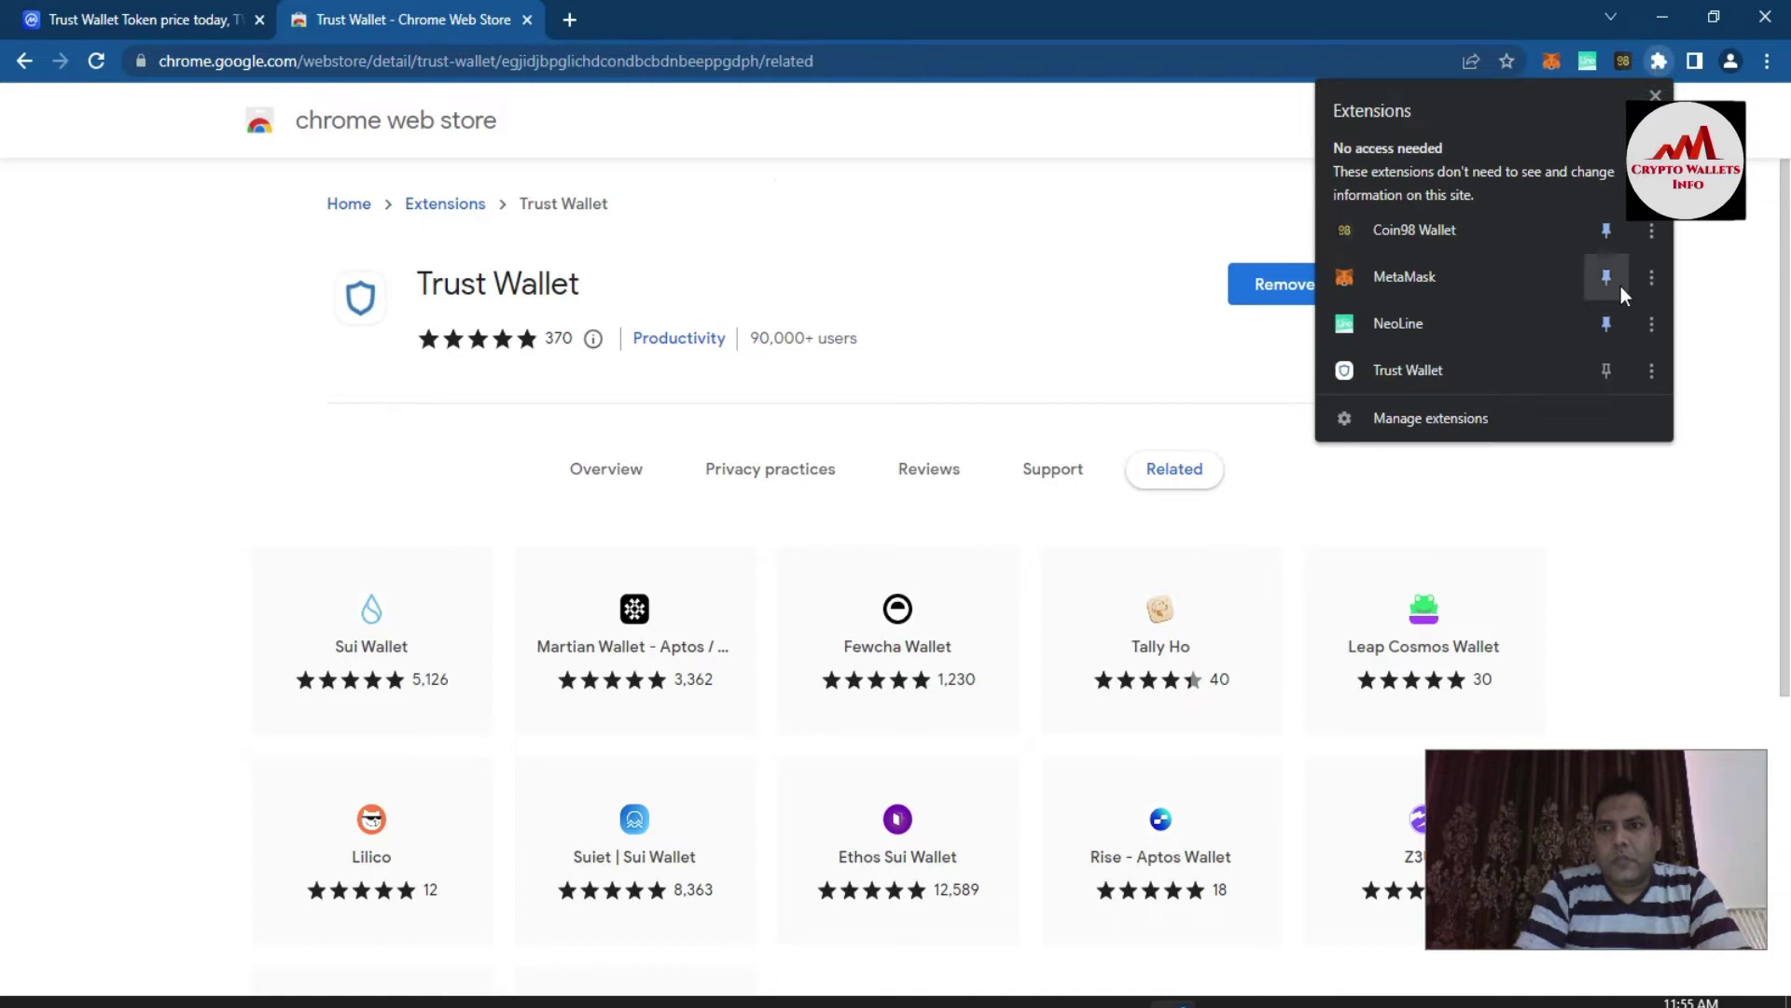
left_click(1605, 370)
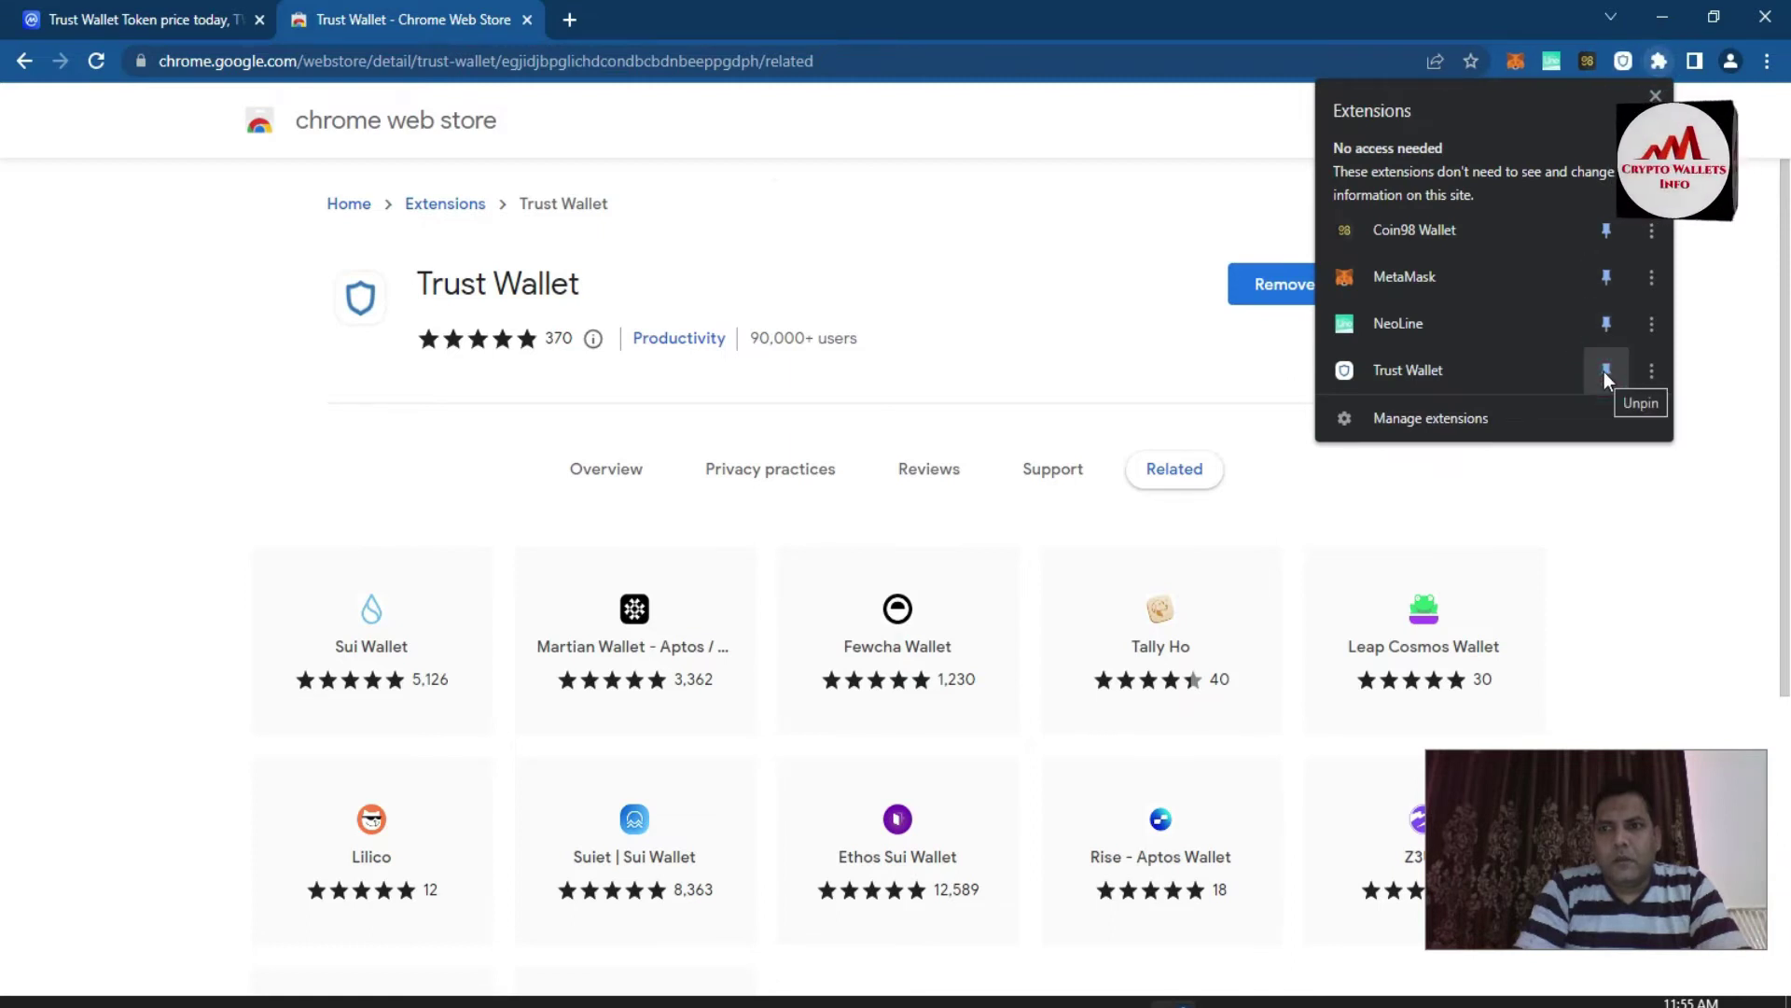
left_click(1659, 61)
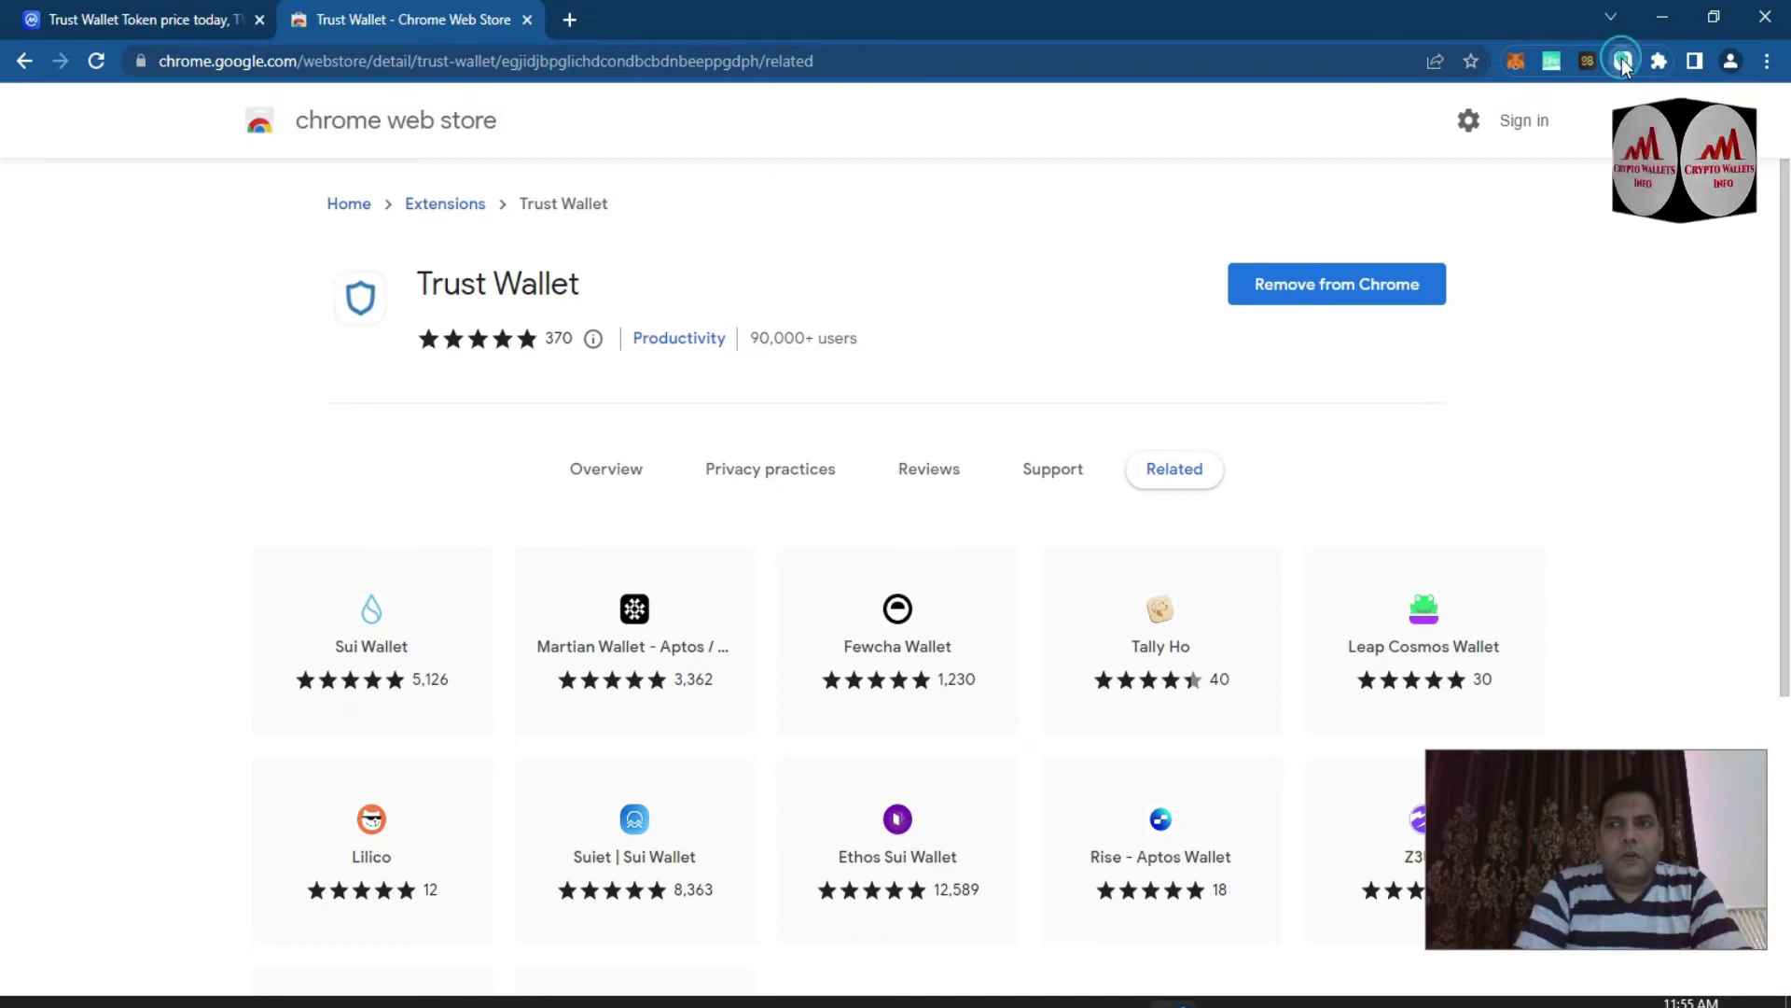
Step: Launch Trust Wallet from the toolbar and choose 'Create a new wallet'
left_click(1623, 62)
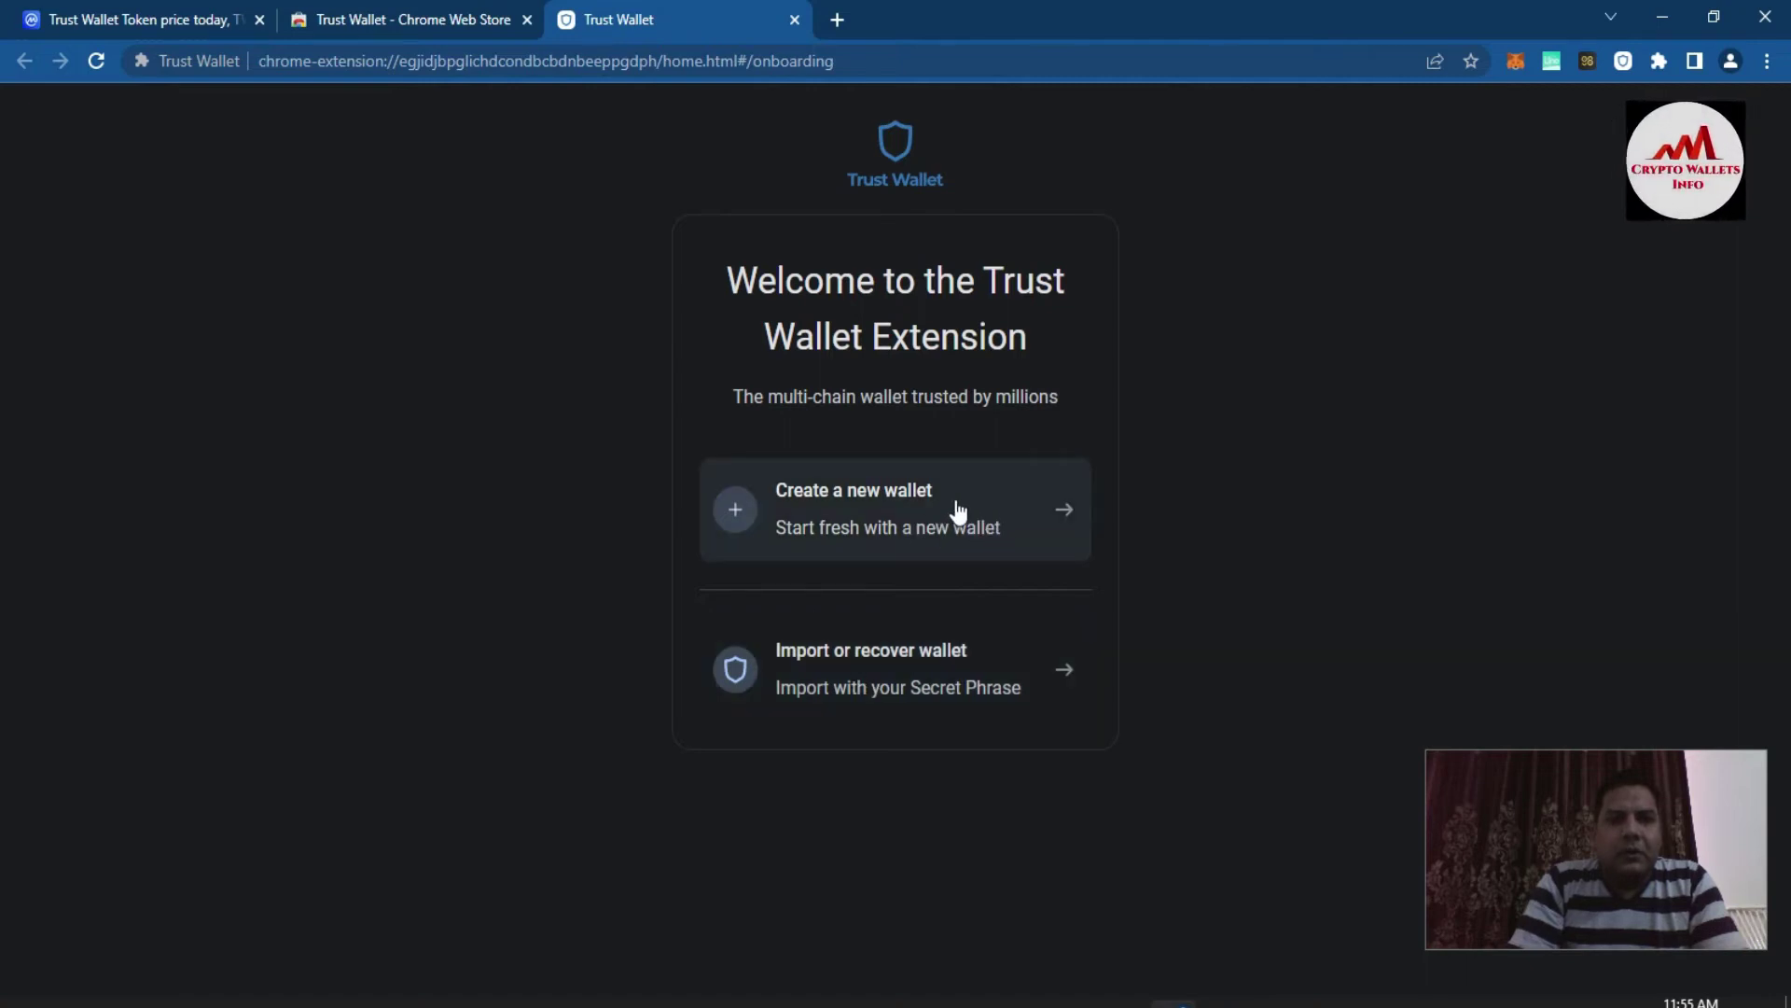
left_click(825, 506)
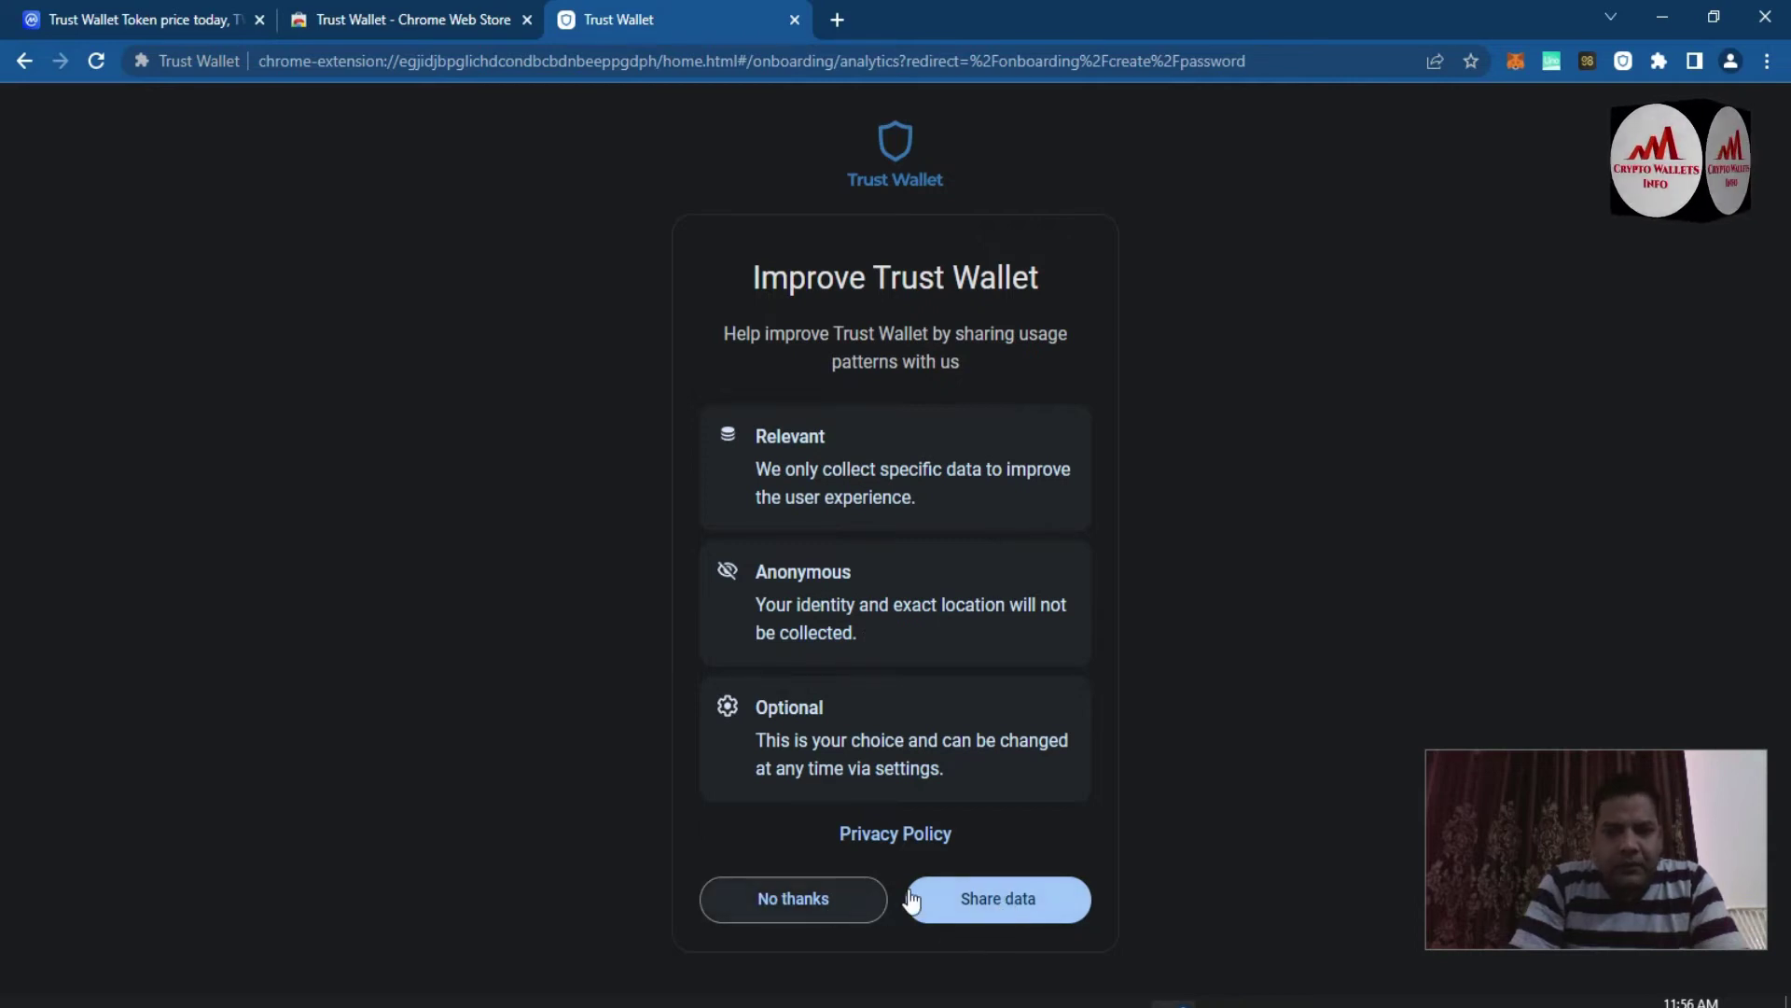
Step: Choose 'No thanks' on the Improve Trust Wallet data-sharing screen
left_click(808, 904)
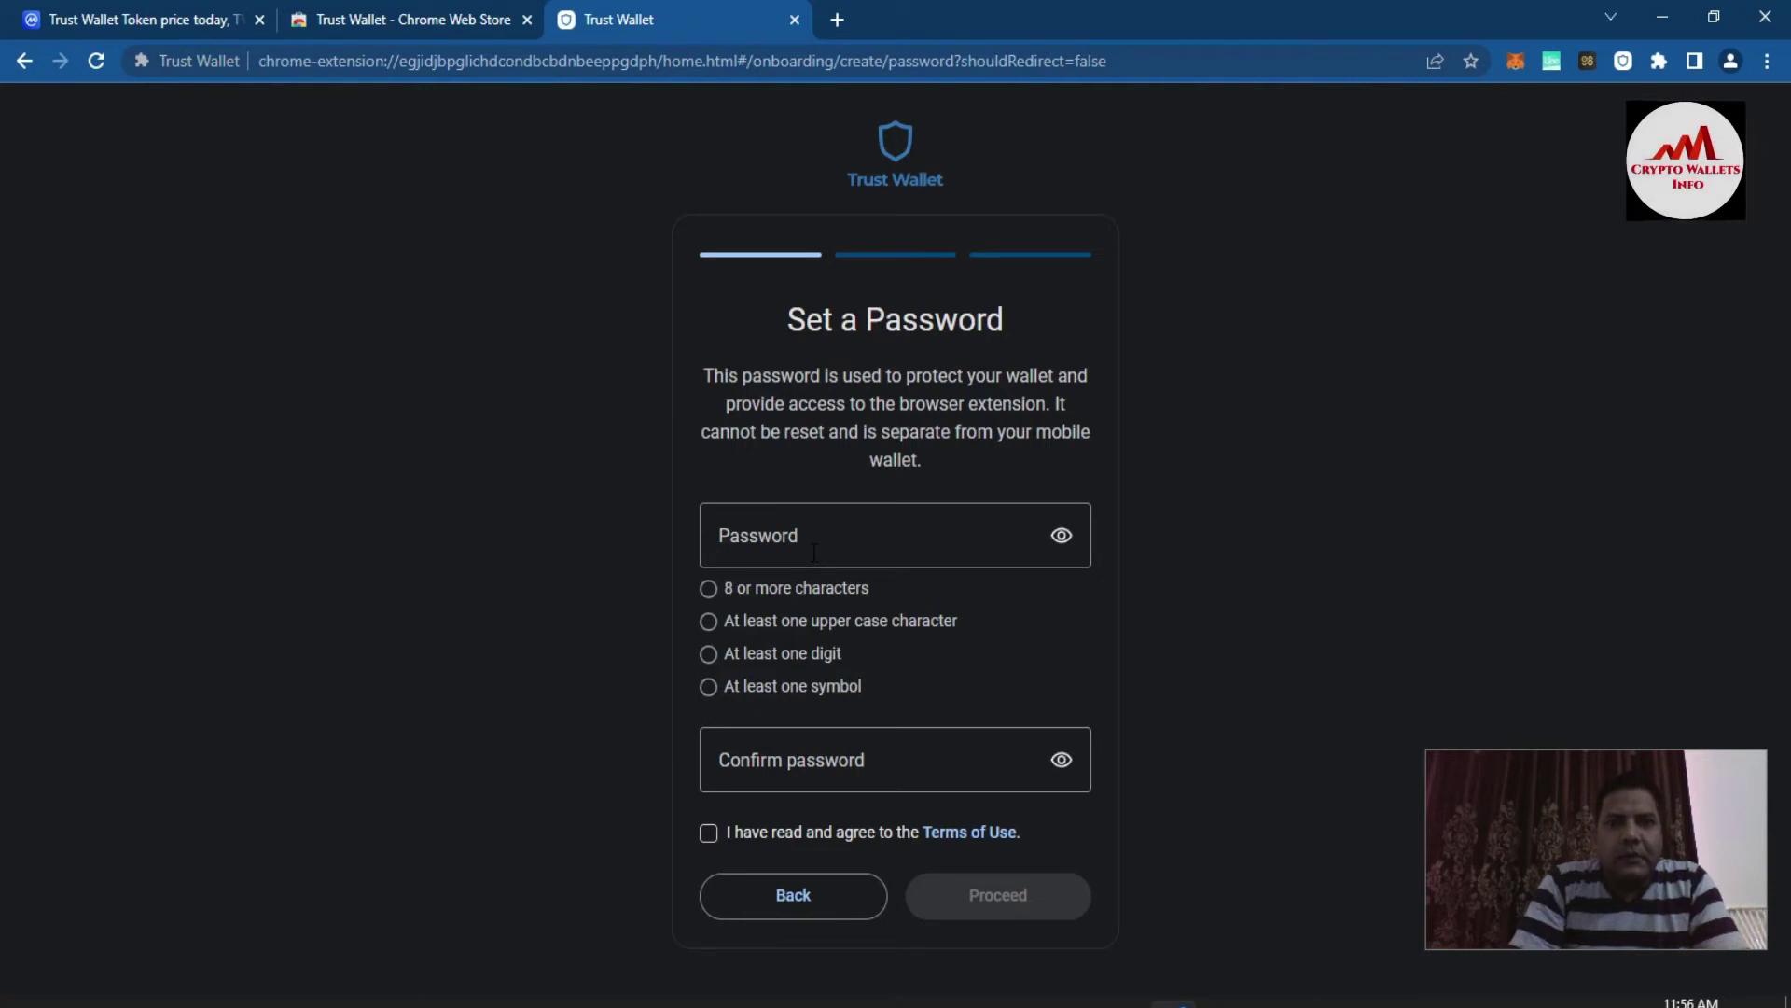
Step: Enter the wallet password and its confirmation, accept the Terms of Use, and proceed
left_click(809, 550)
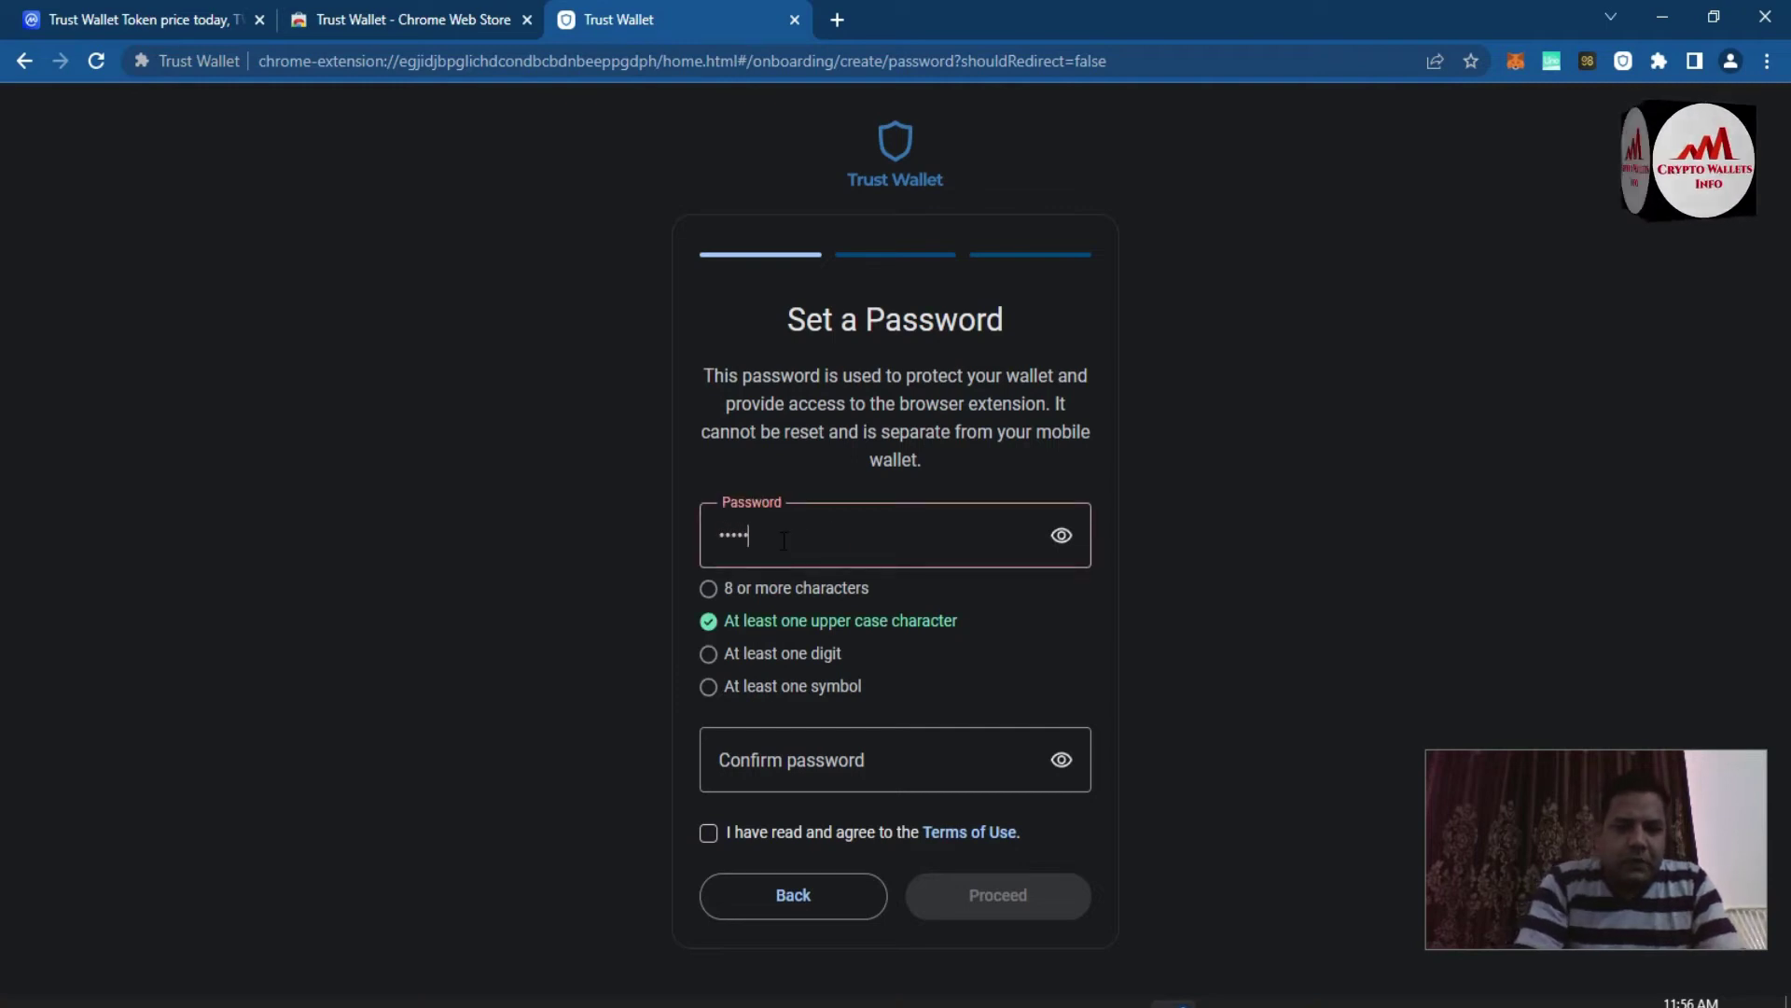
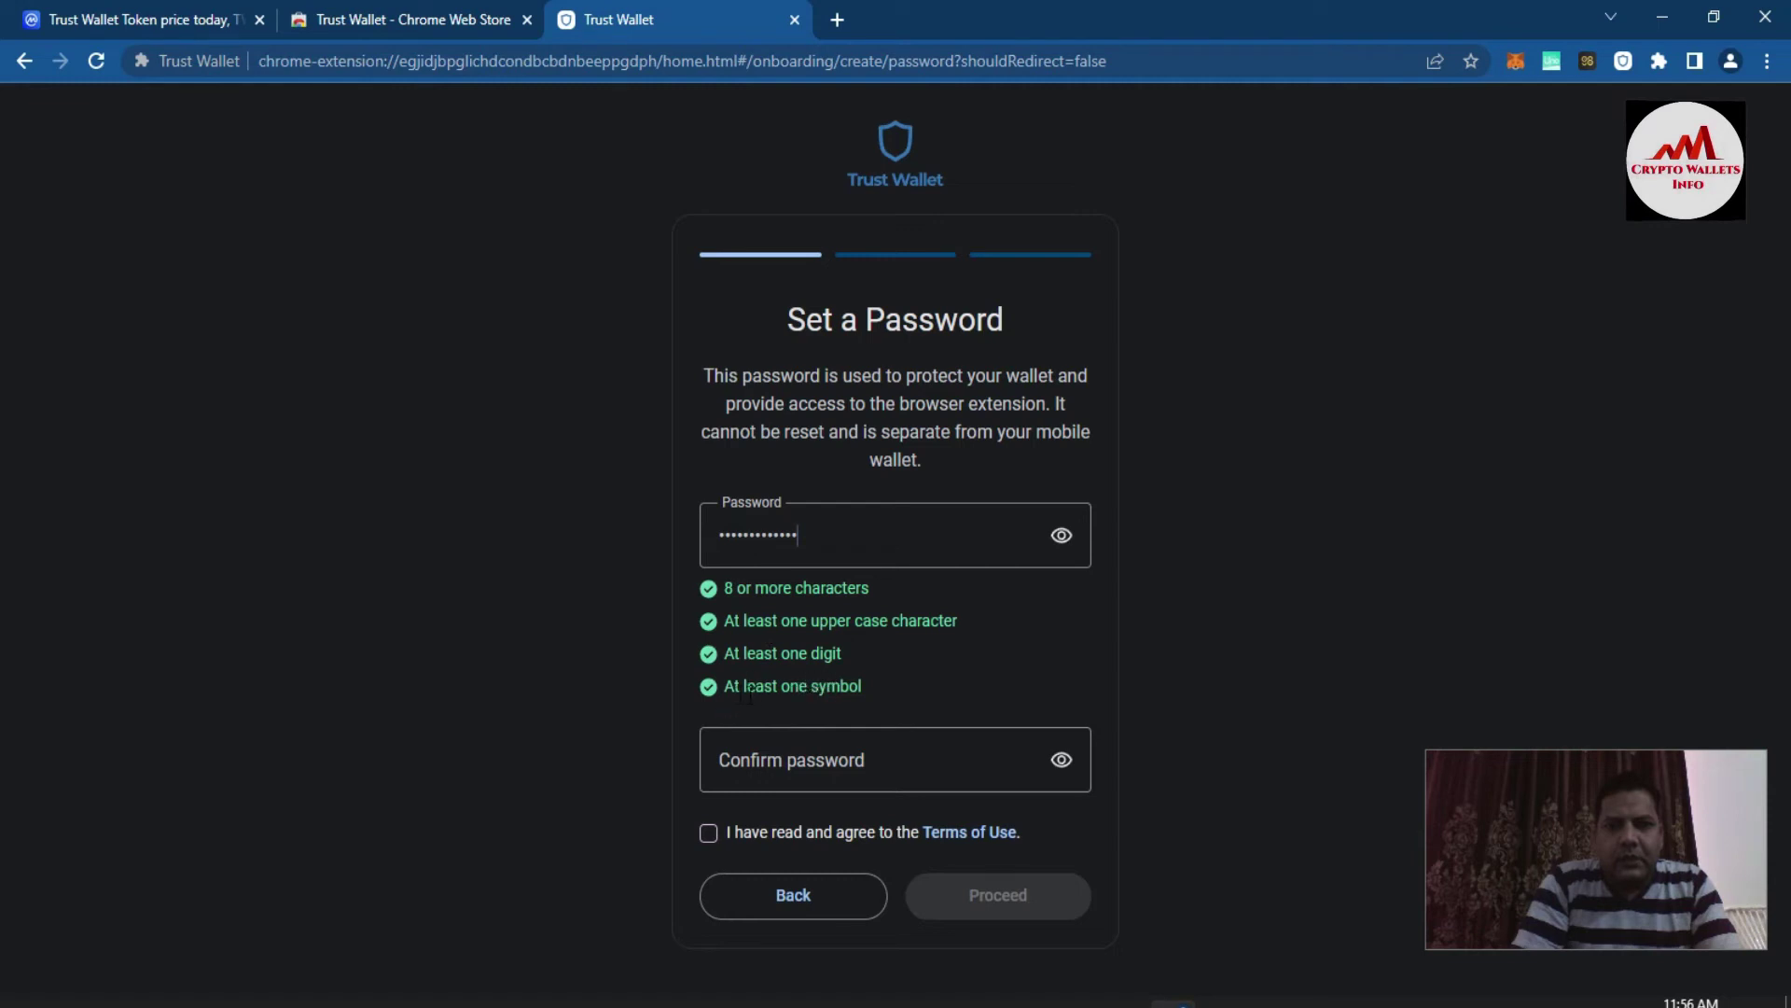
left_click(771, 754)
type("aaaaaa")
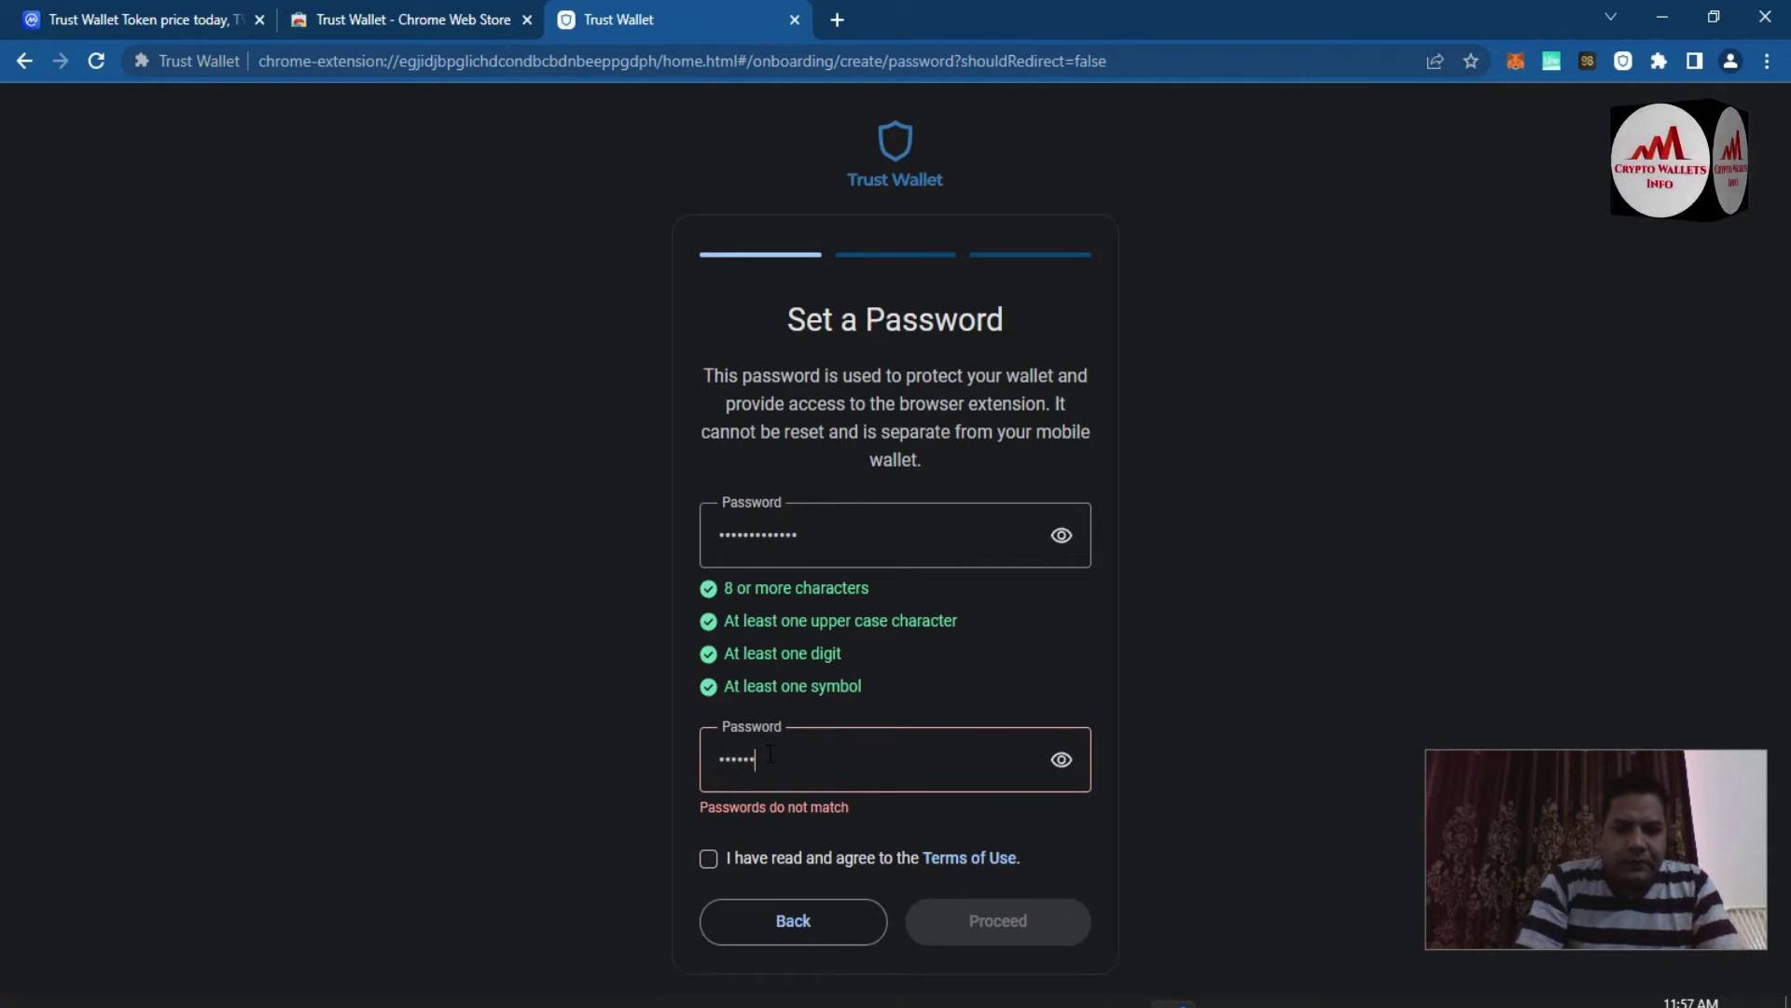
type("aaaaaa")
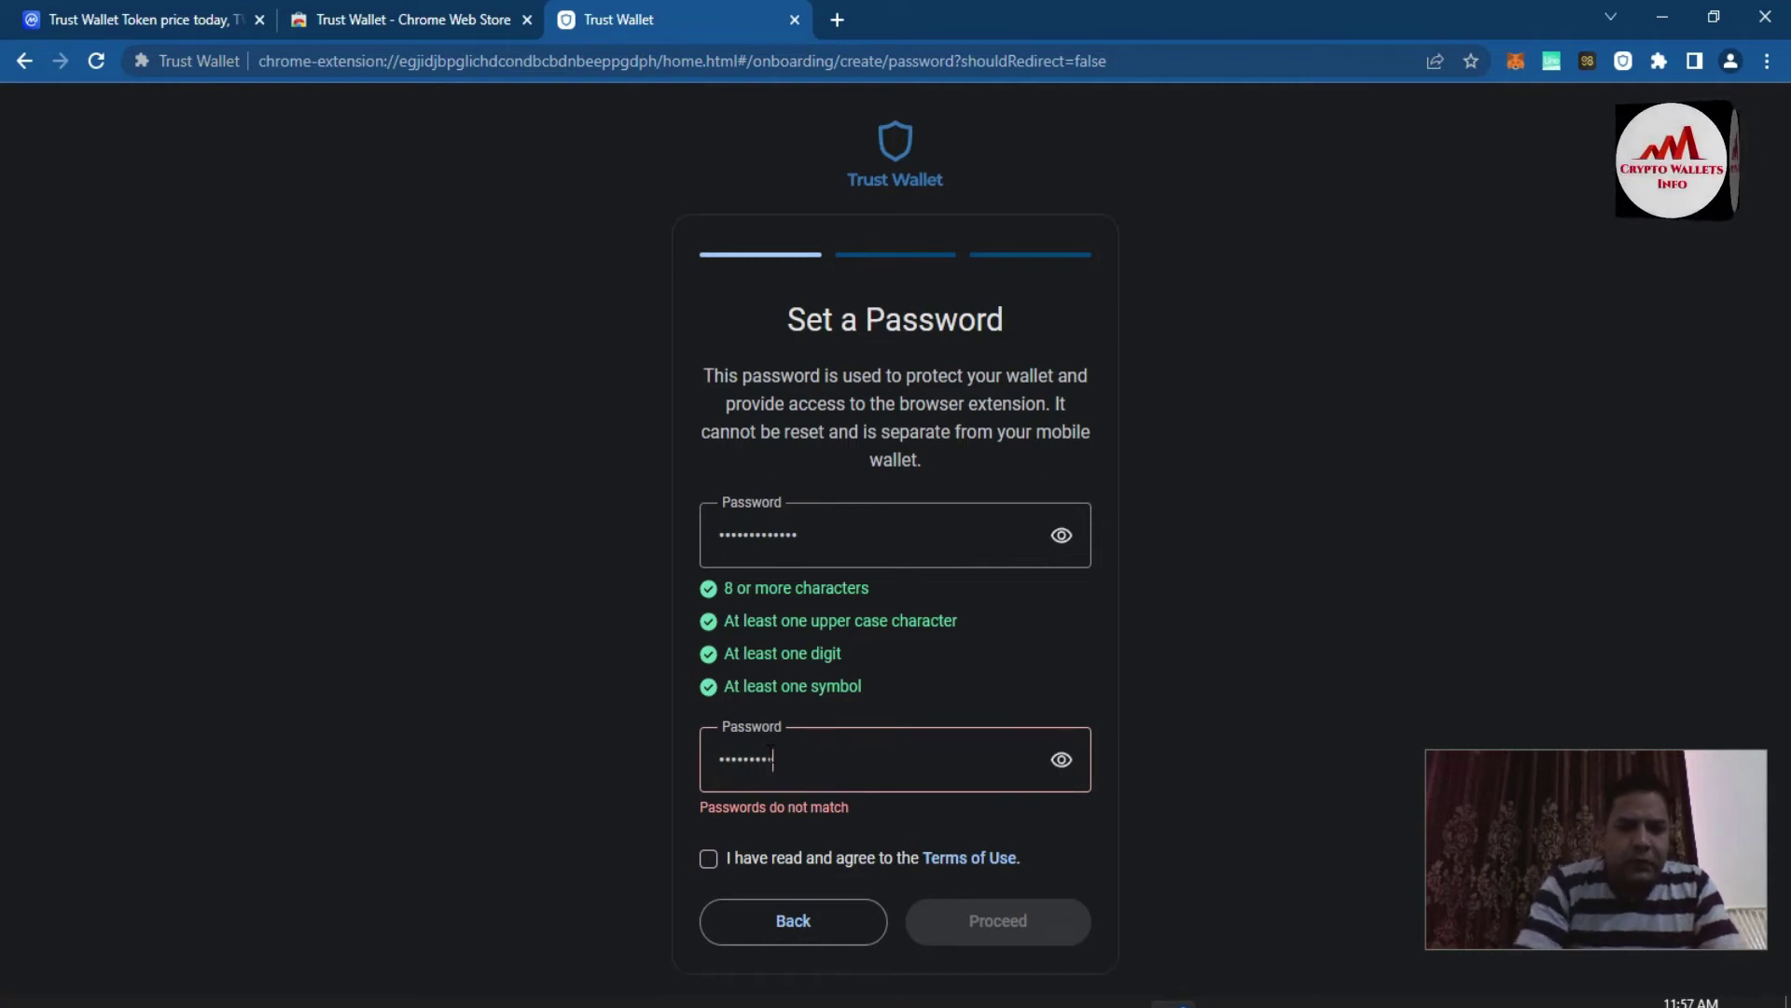
type("a")
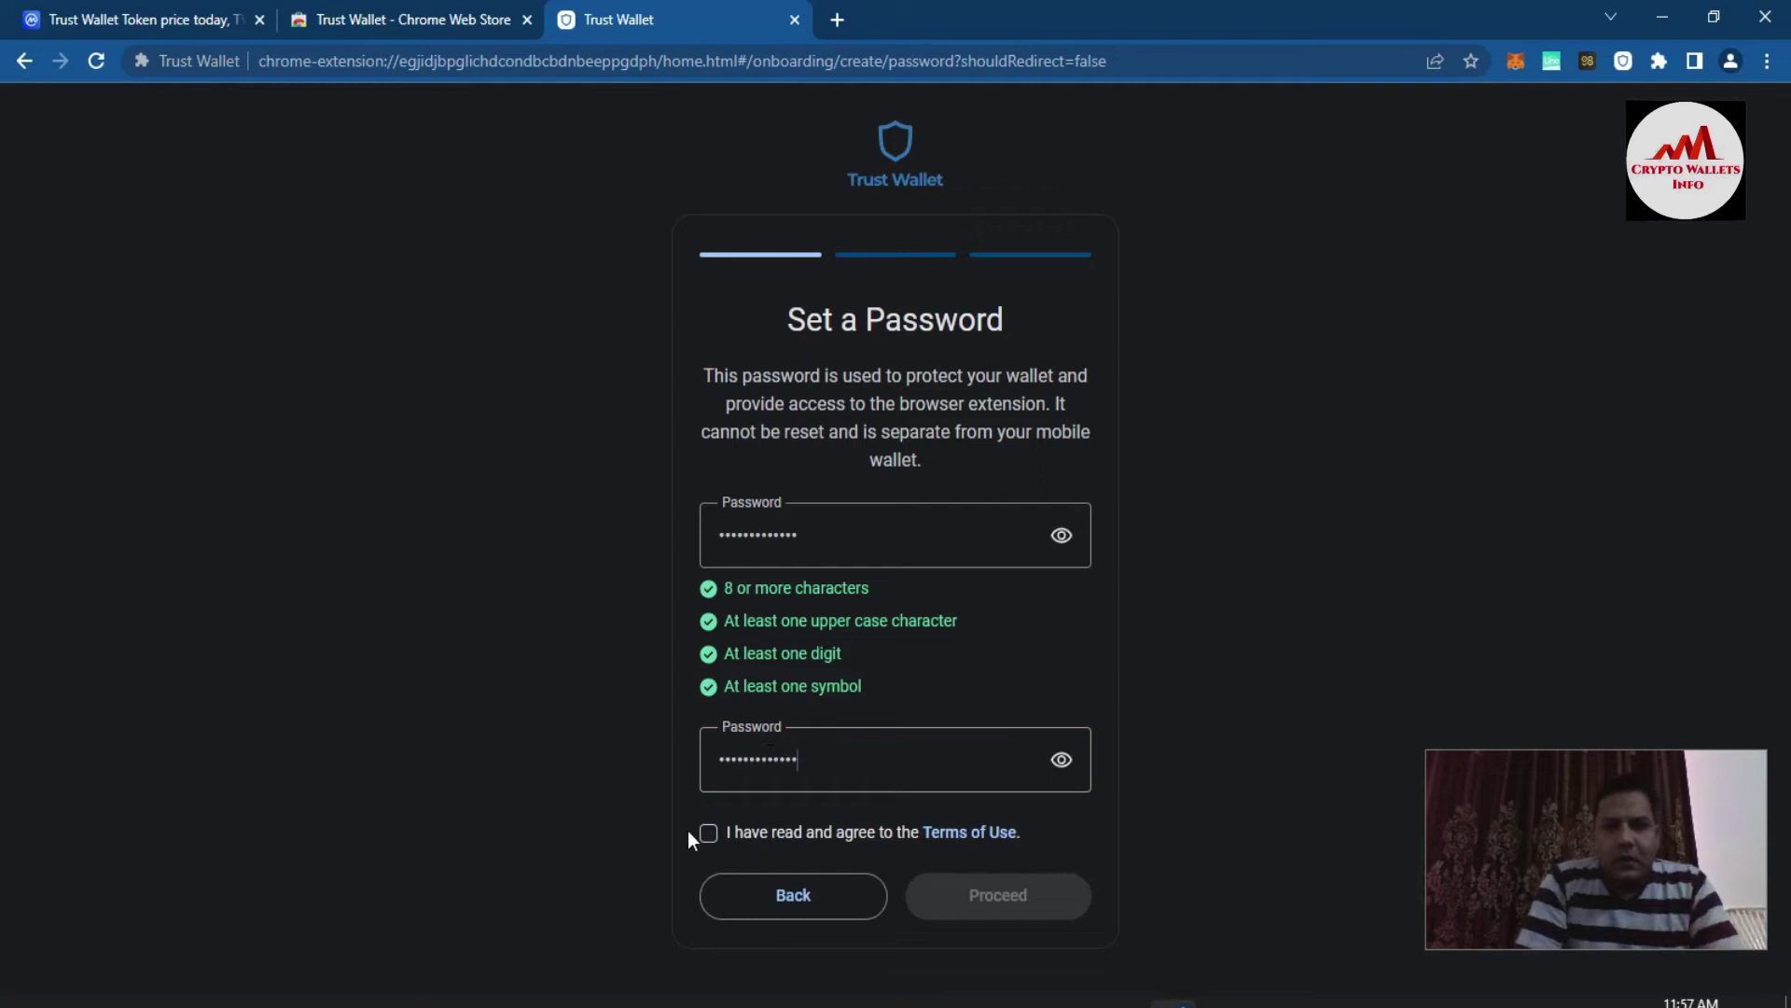
left_click(715, 845)
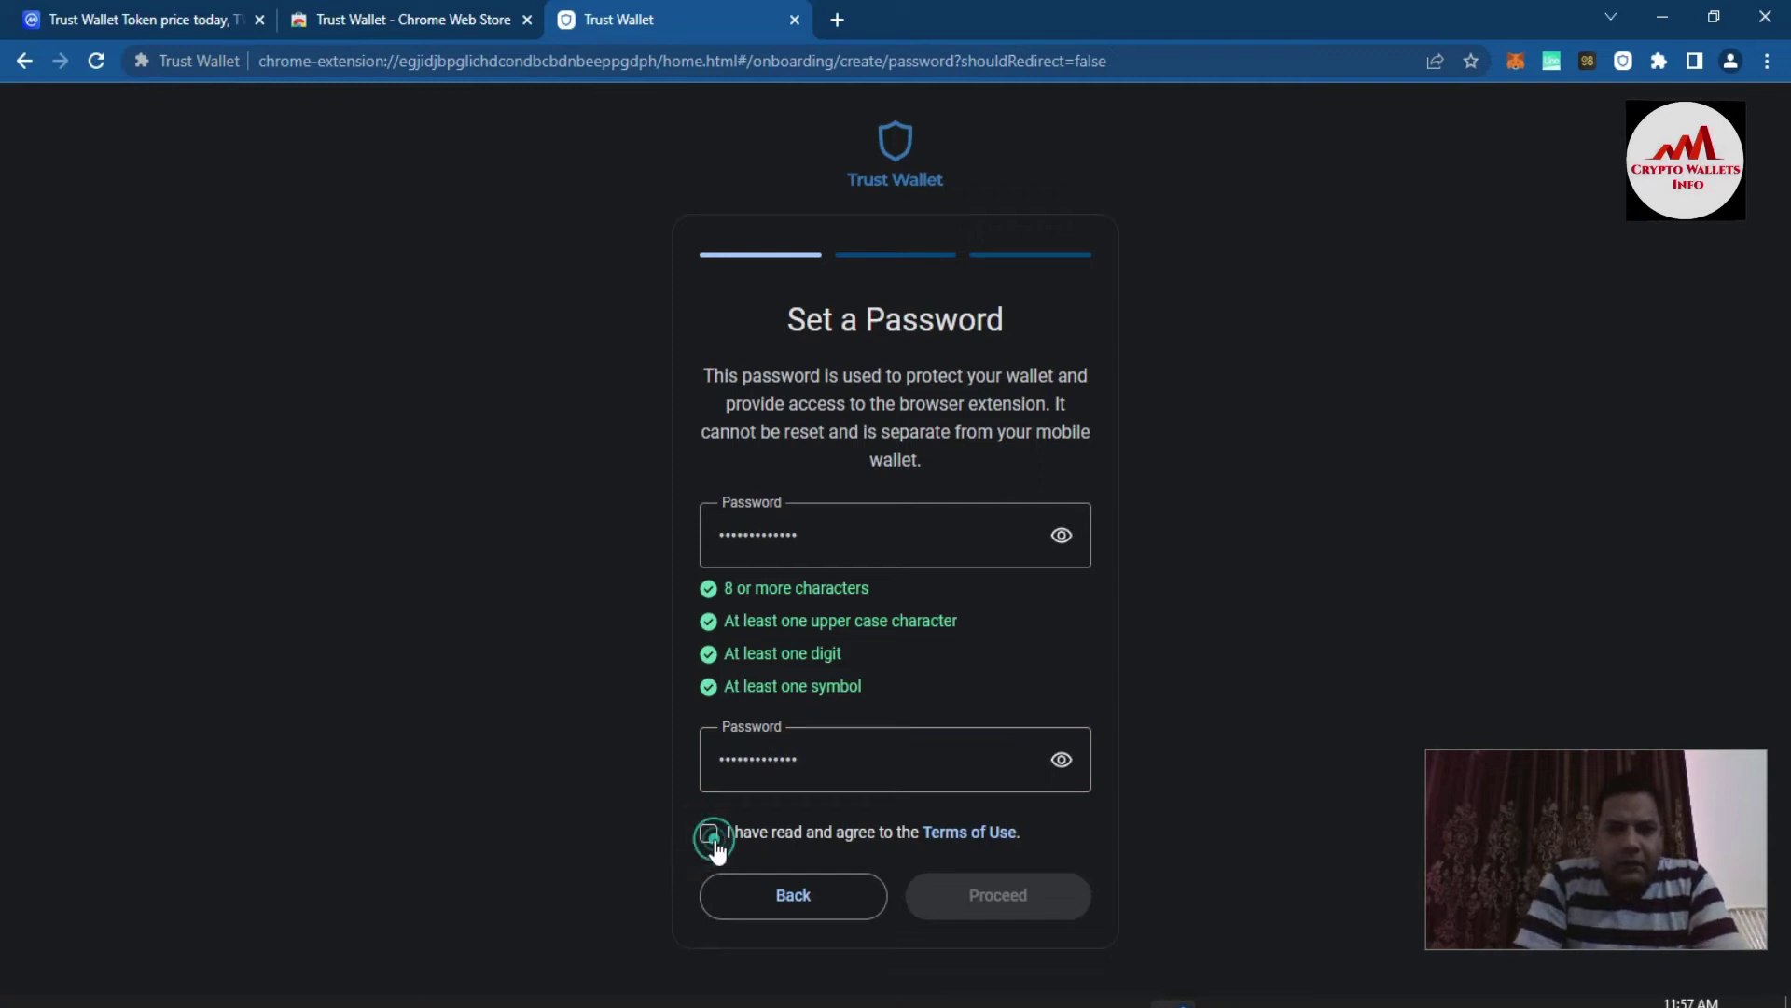
left_click(1002, 890)
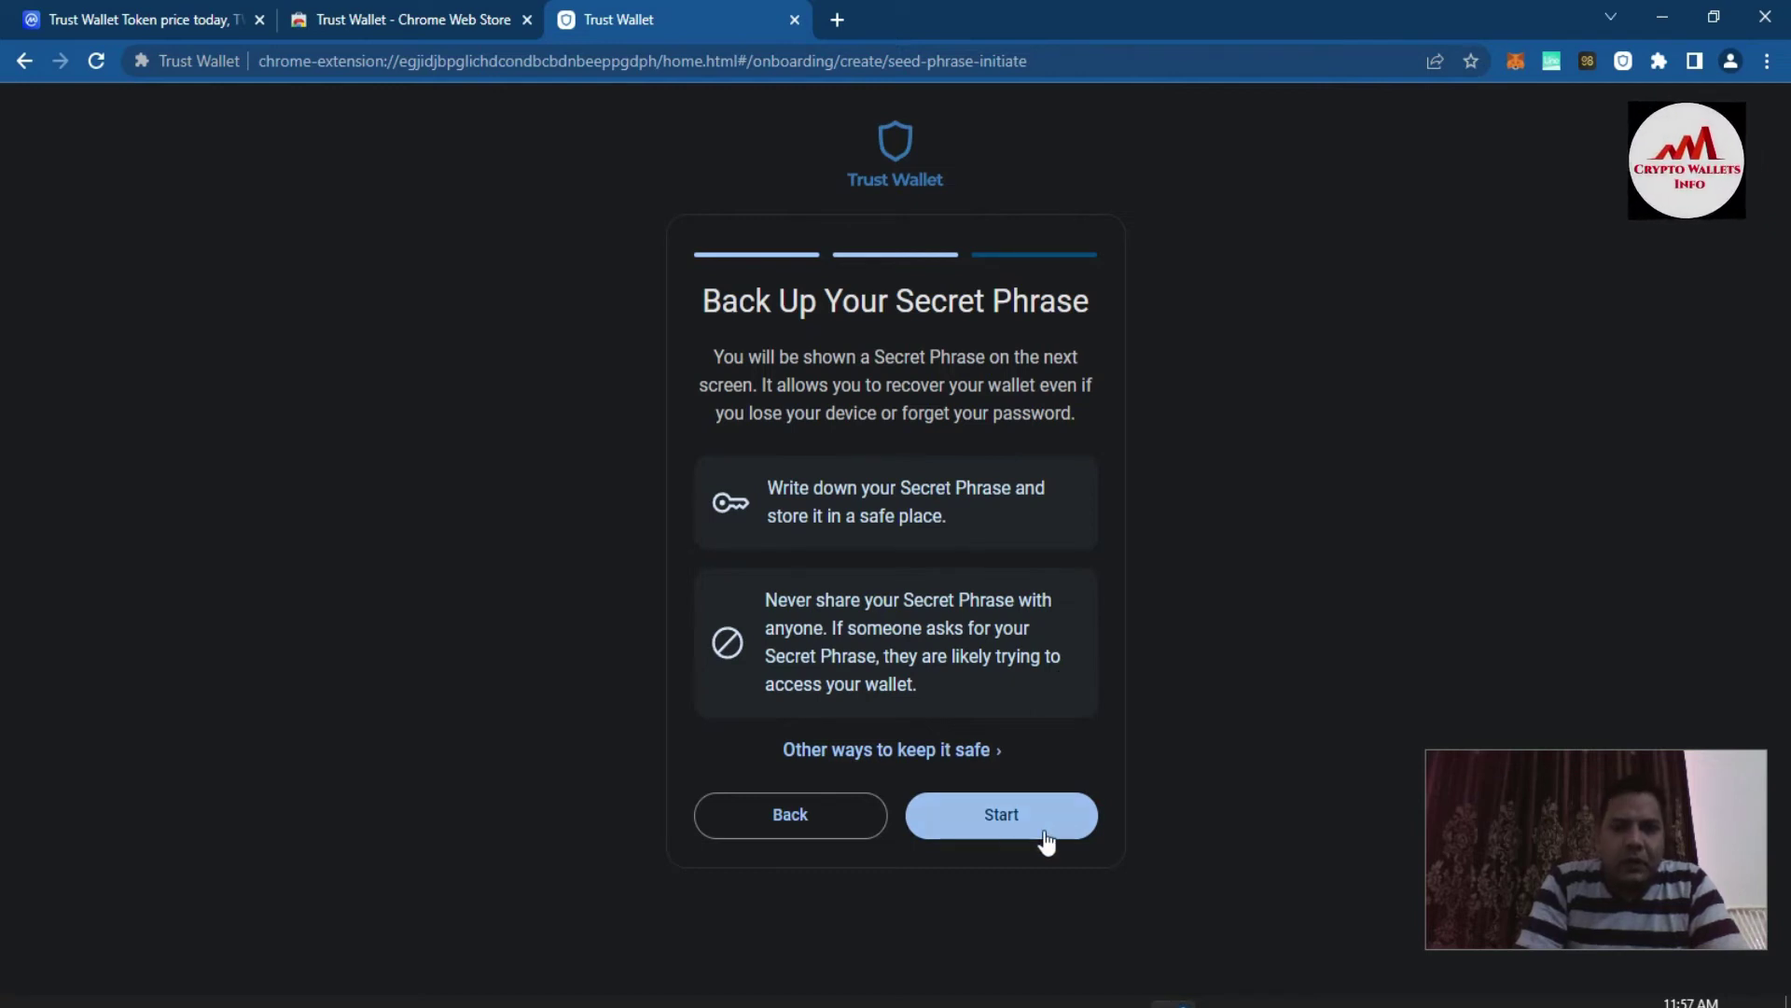
Step: Start the backup, unblur the twelve-word secret phrase, and copy it to the clipboard
left_click(967, 813)
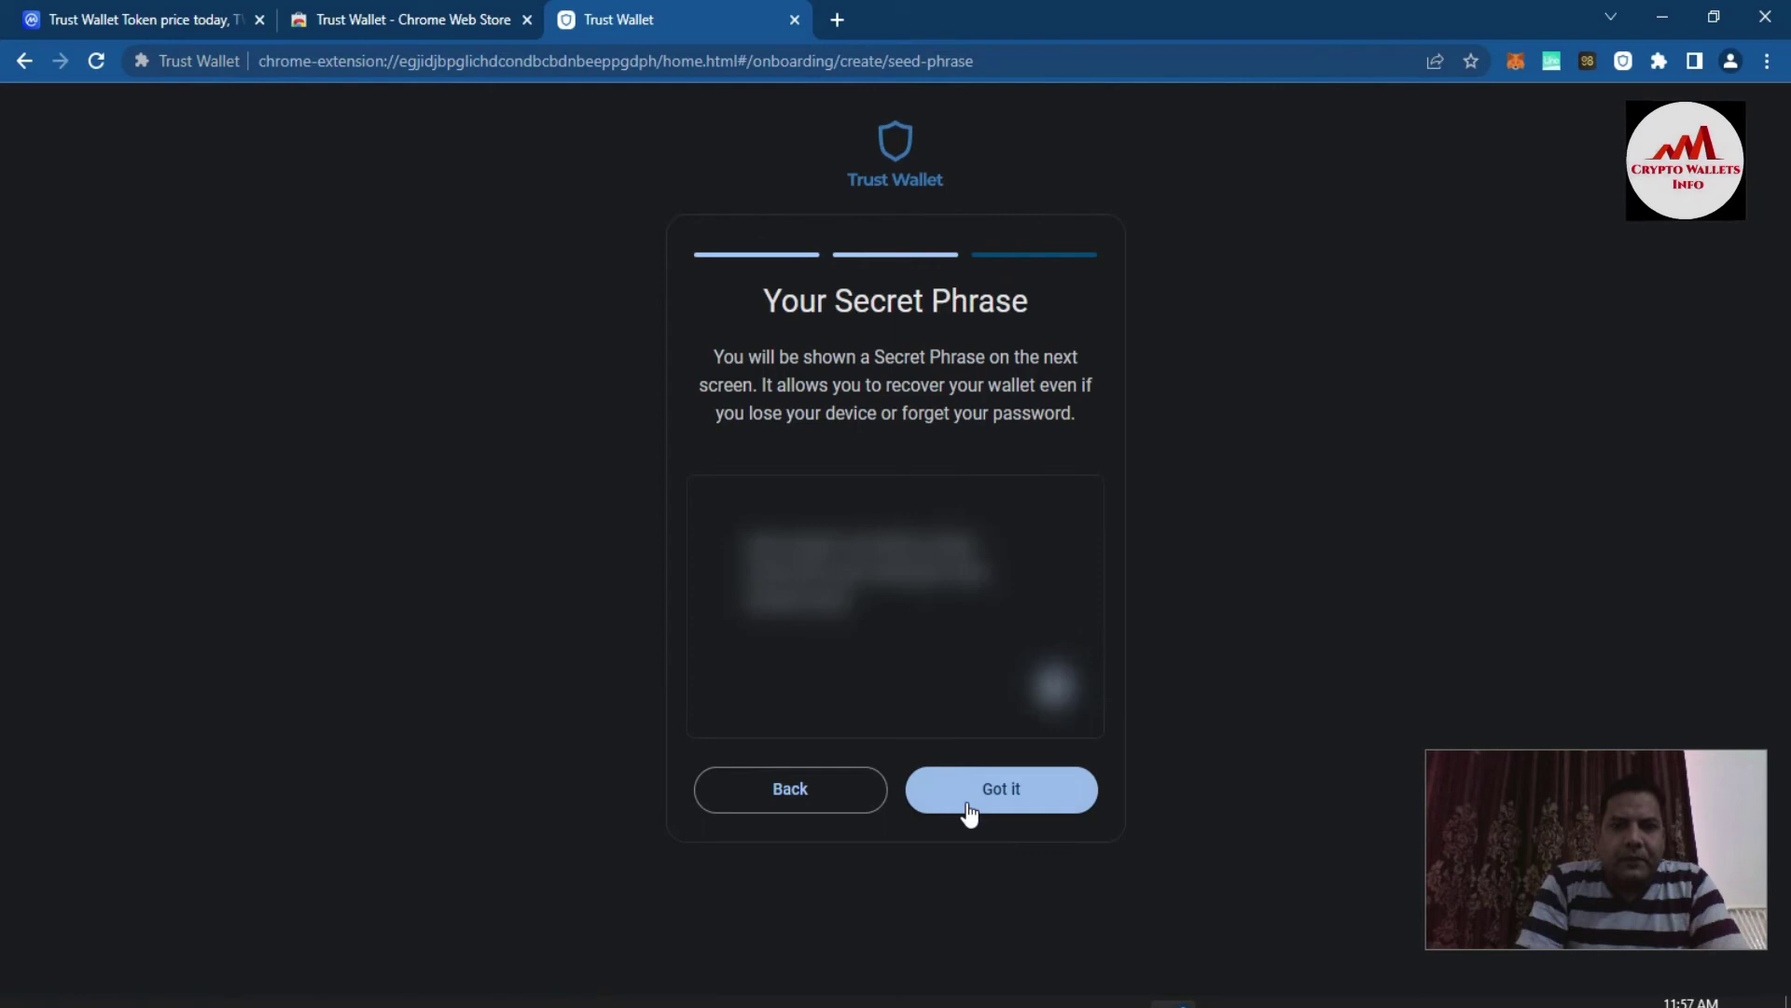
left_click(913, 551)
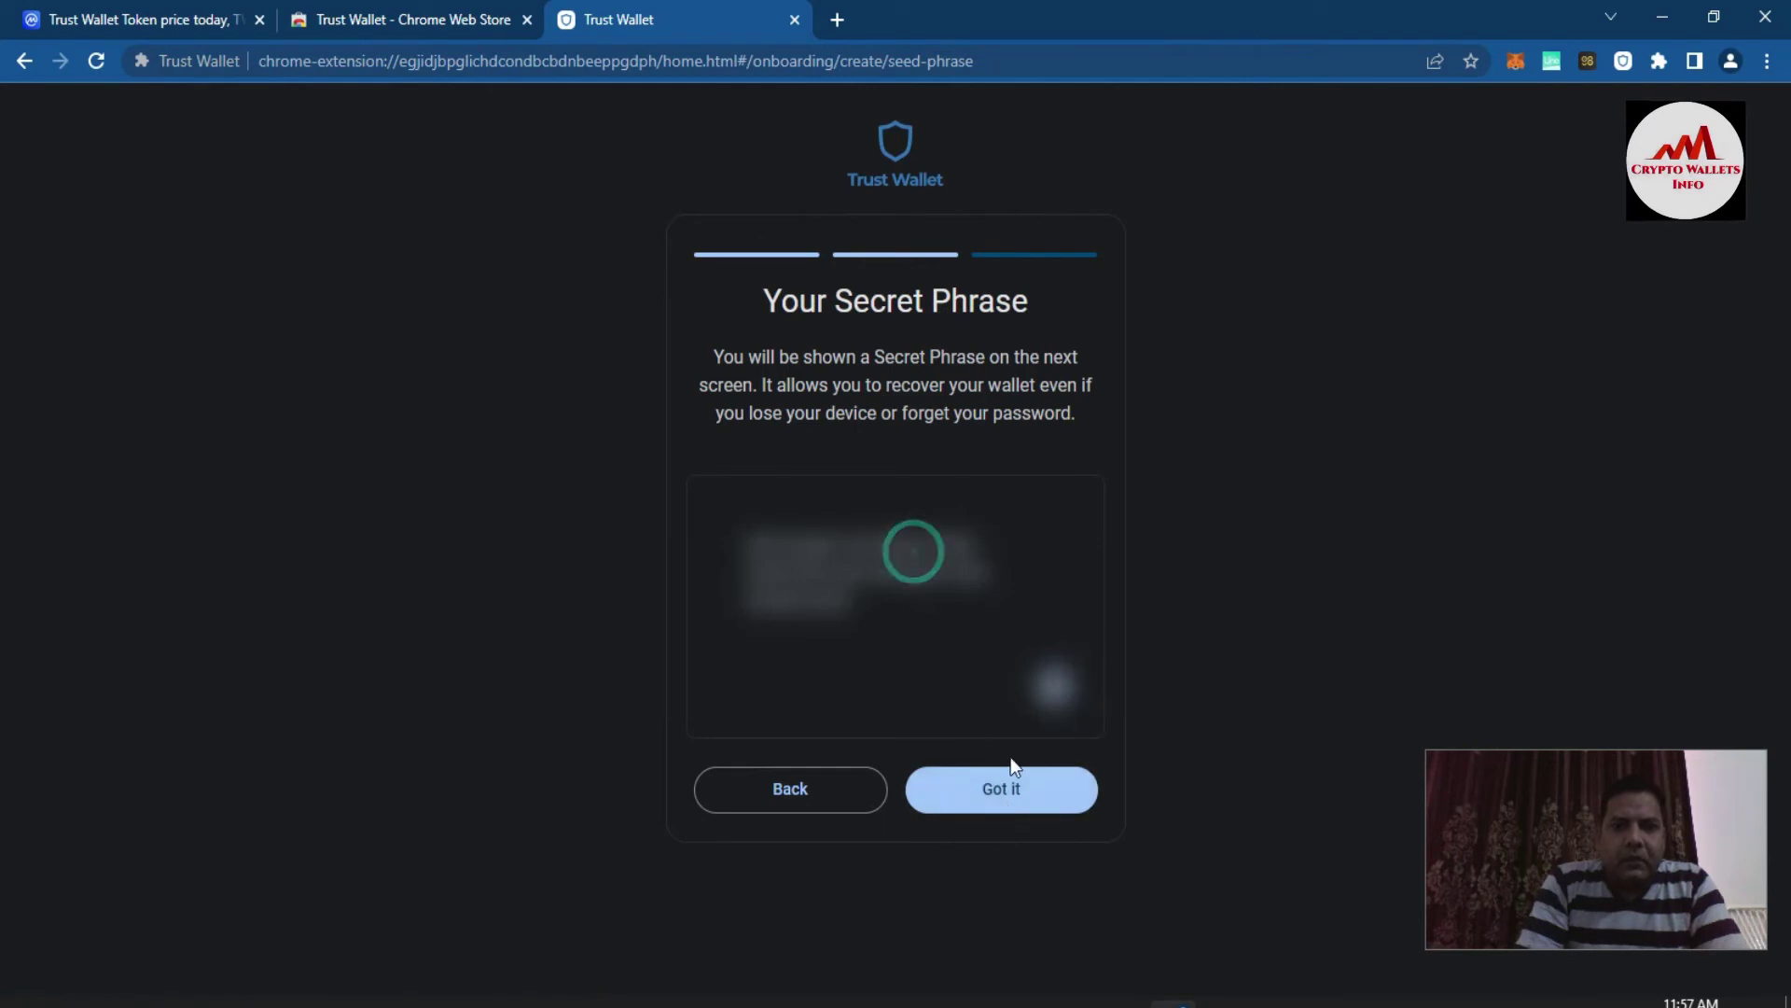
left_click(981, 790)
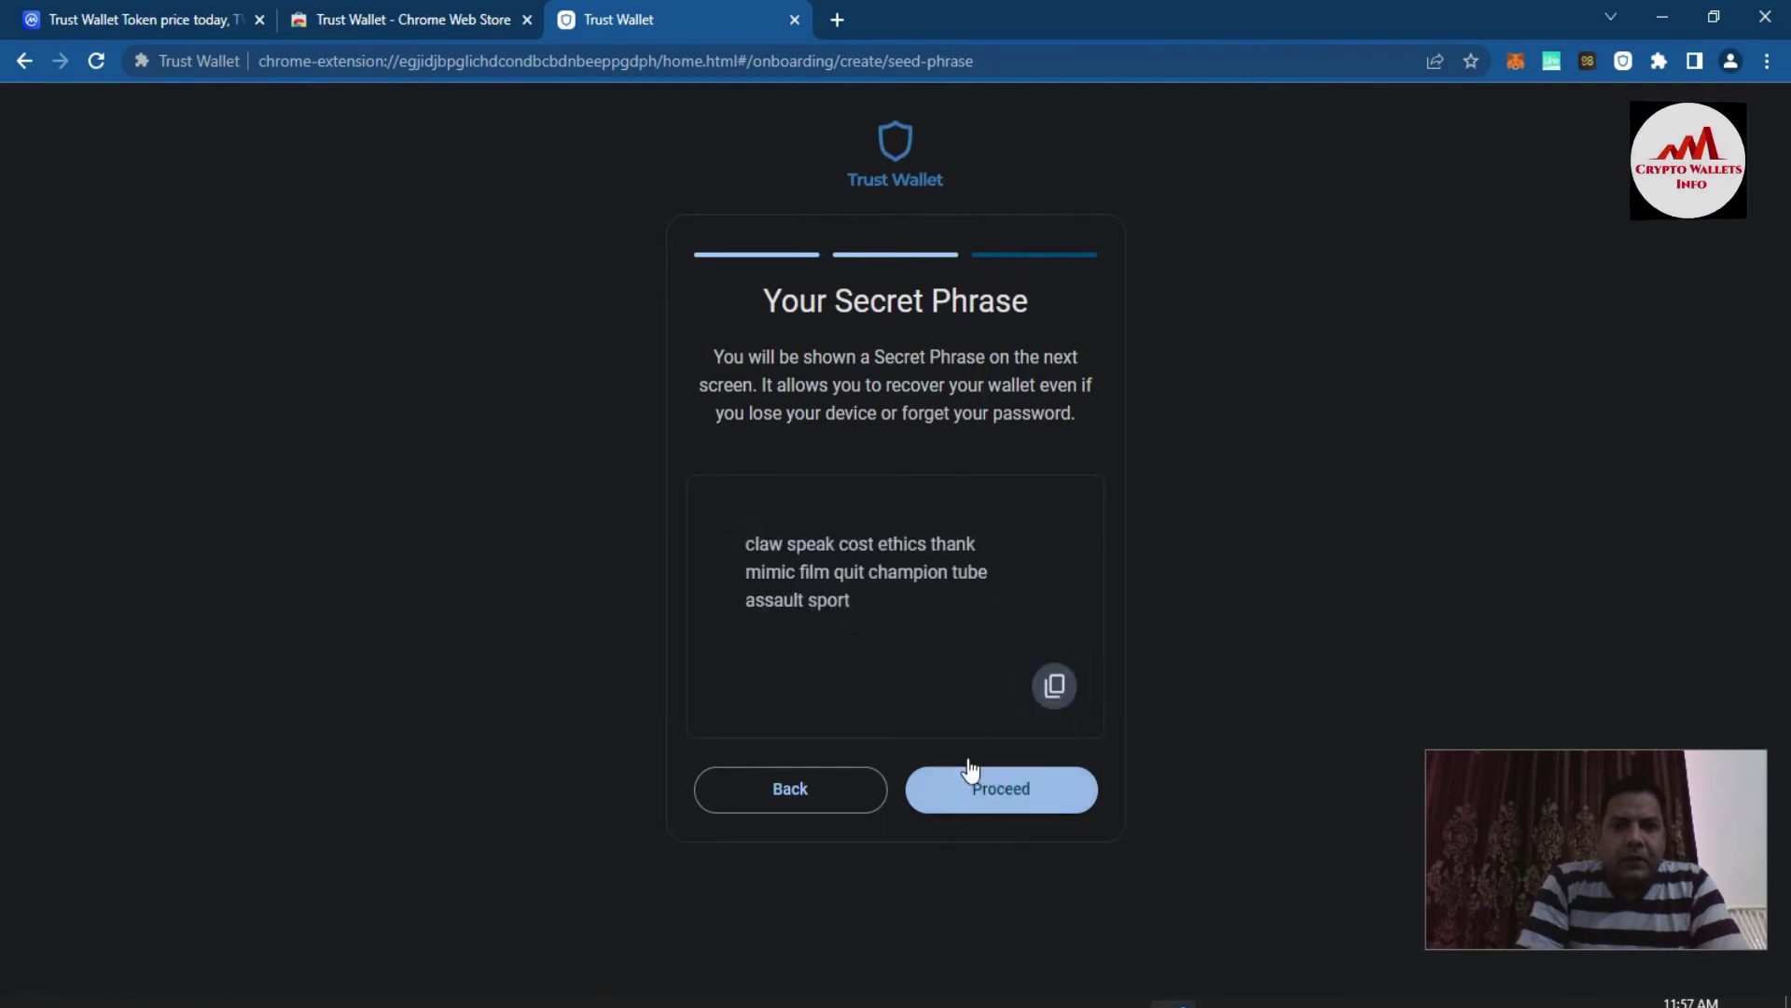
left_click(870, 598)
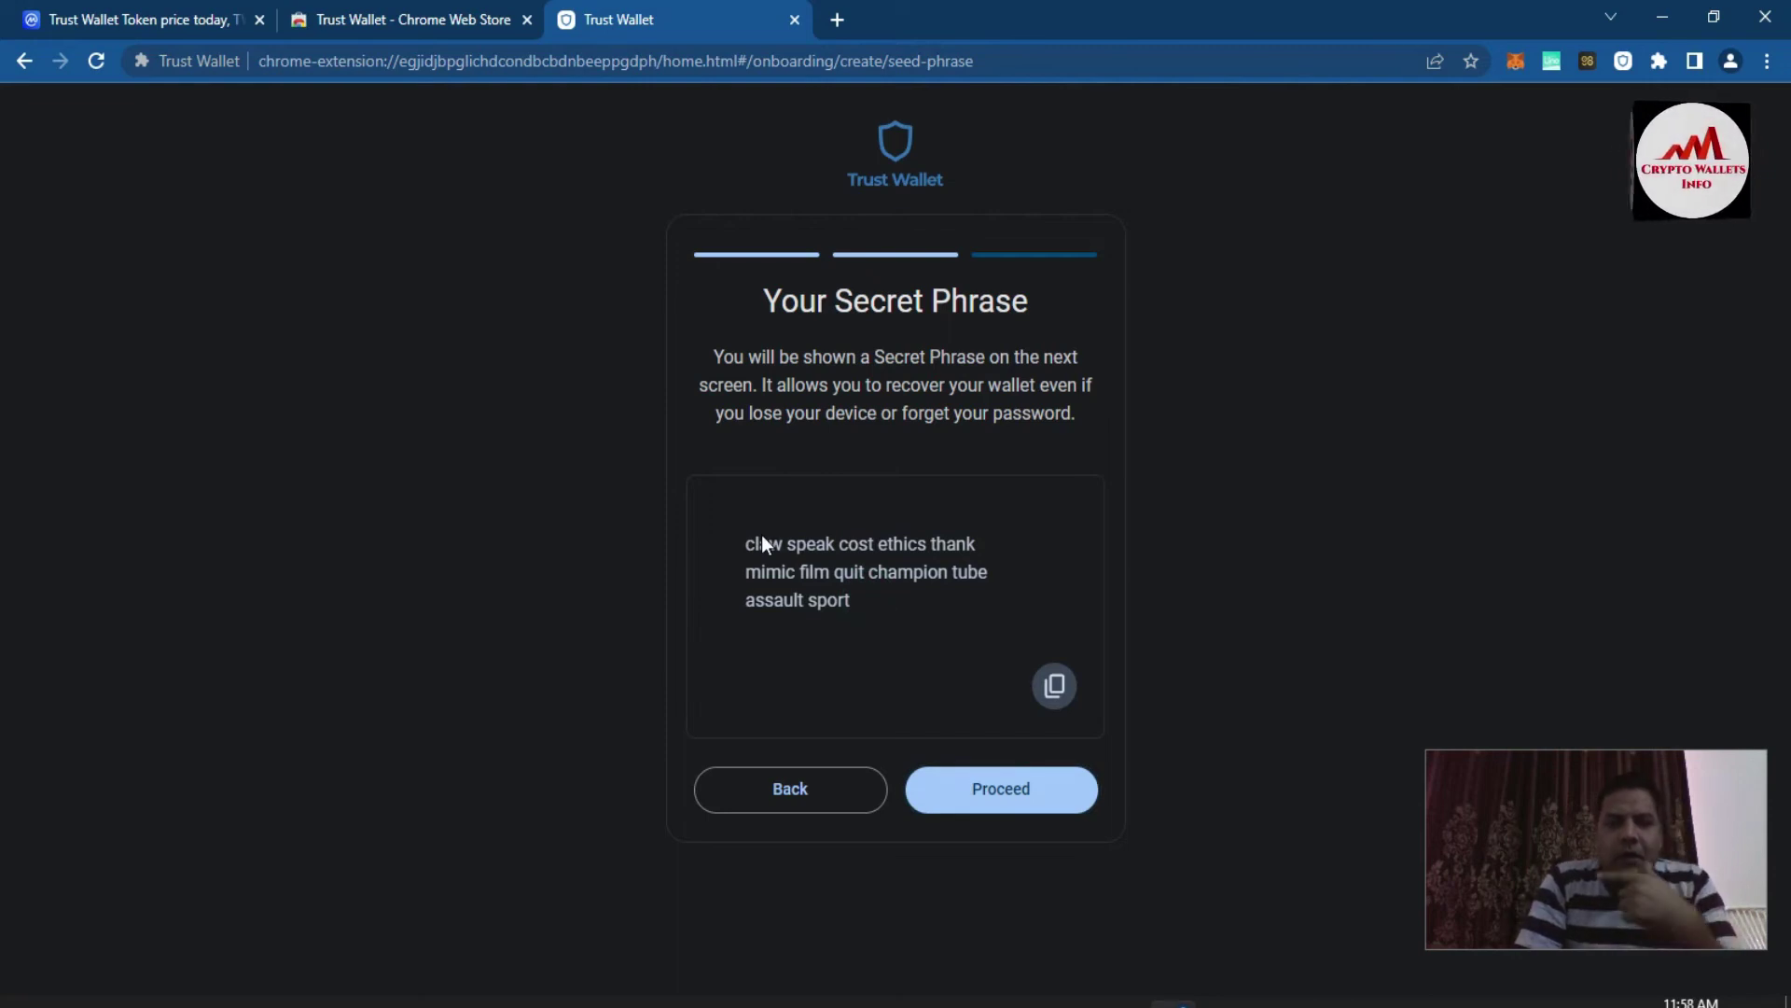
left_click(854, 598)
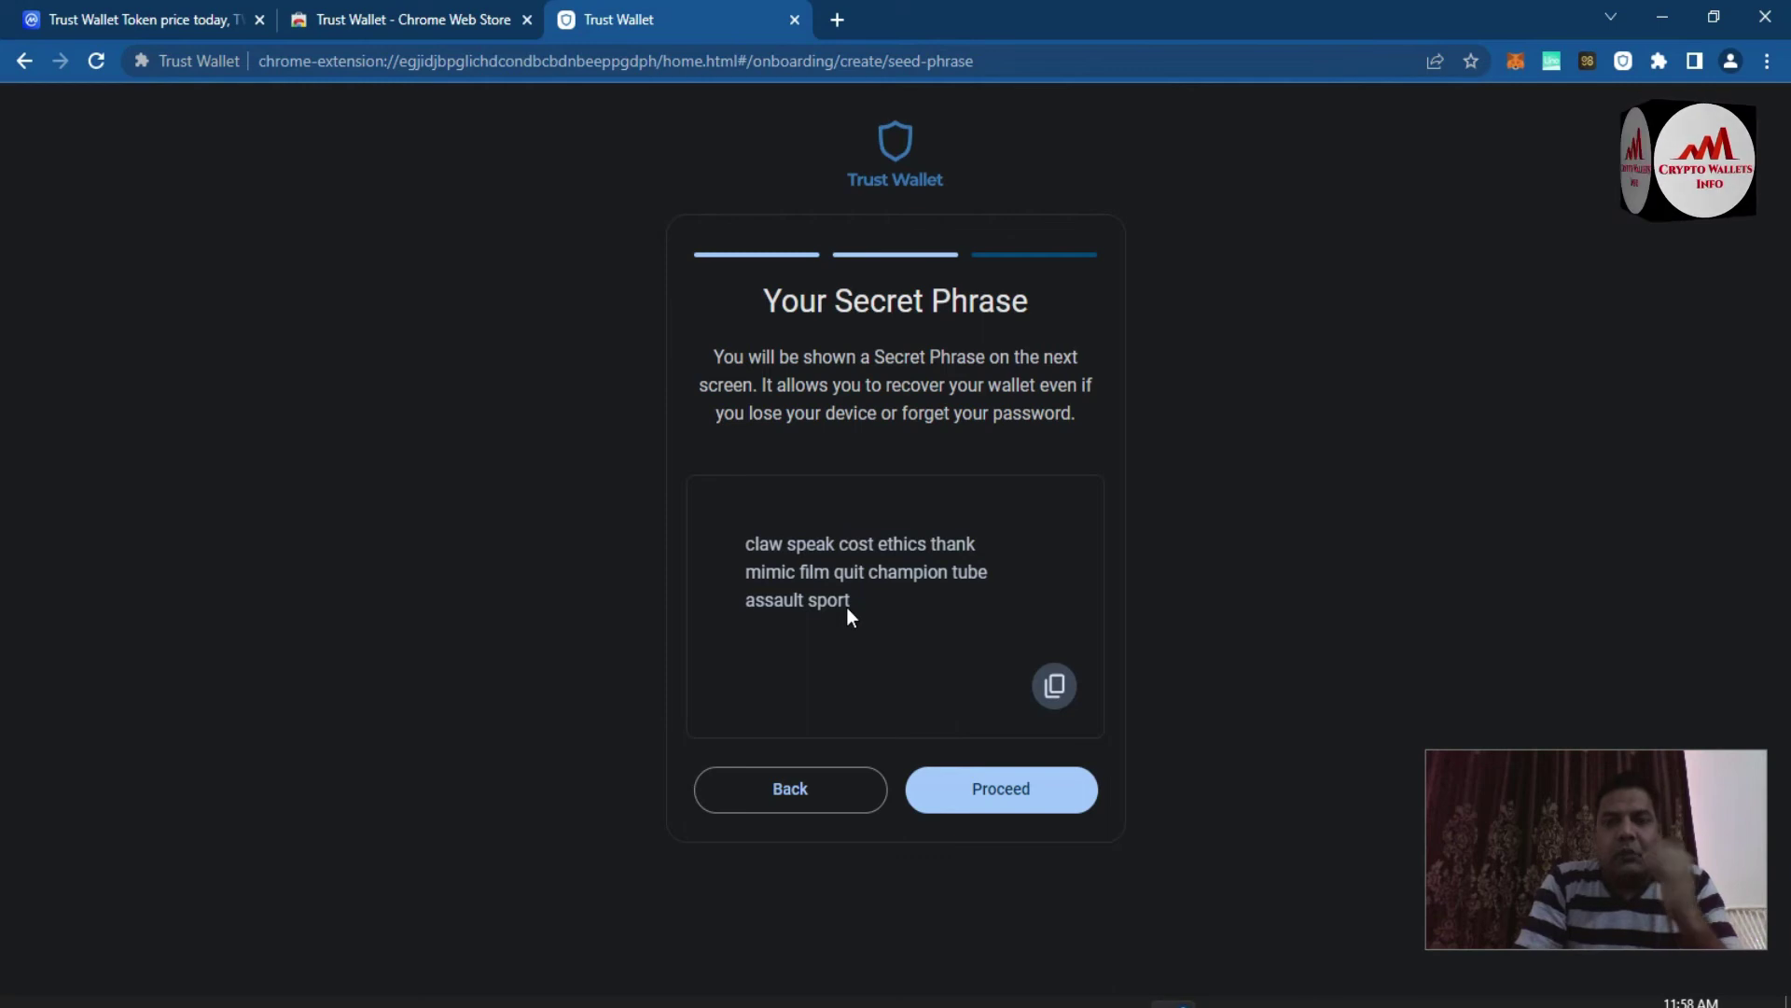
left_click(1060, 691)
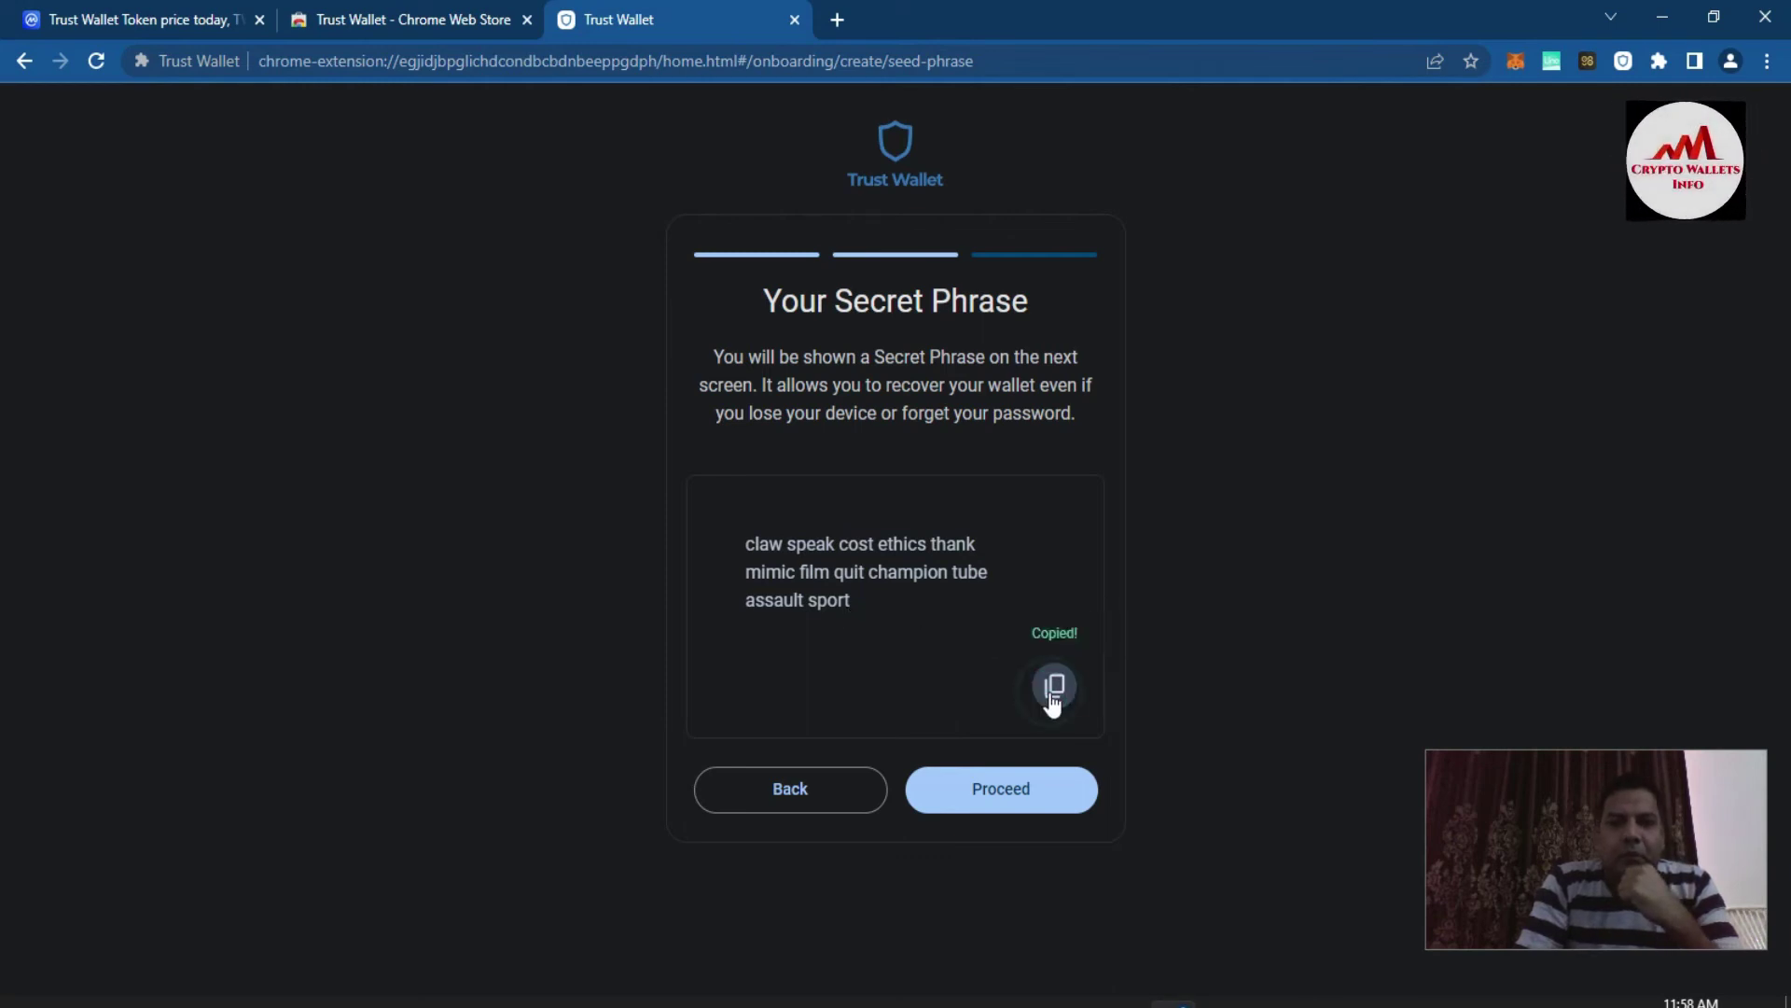
Step: In a new Notepad note, type a 'Trust Wal' heading and paste the secret phrase below it
left_click(1174, 1003)
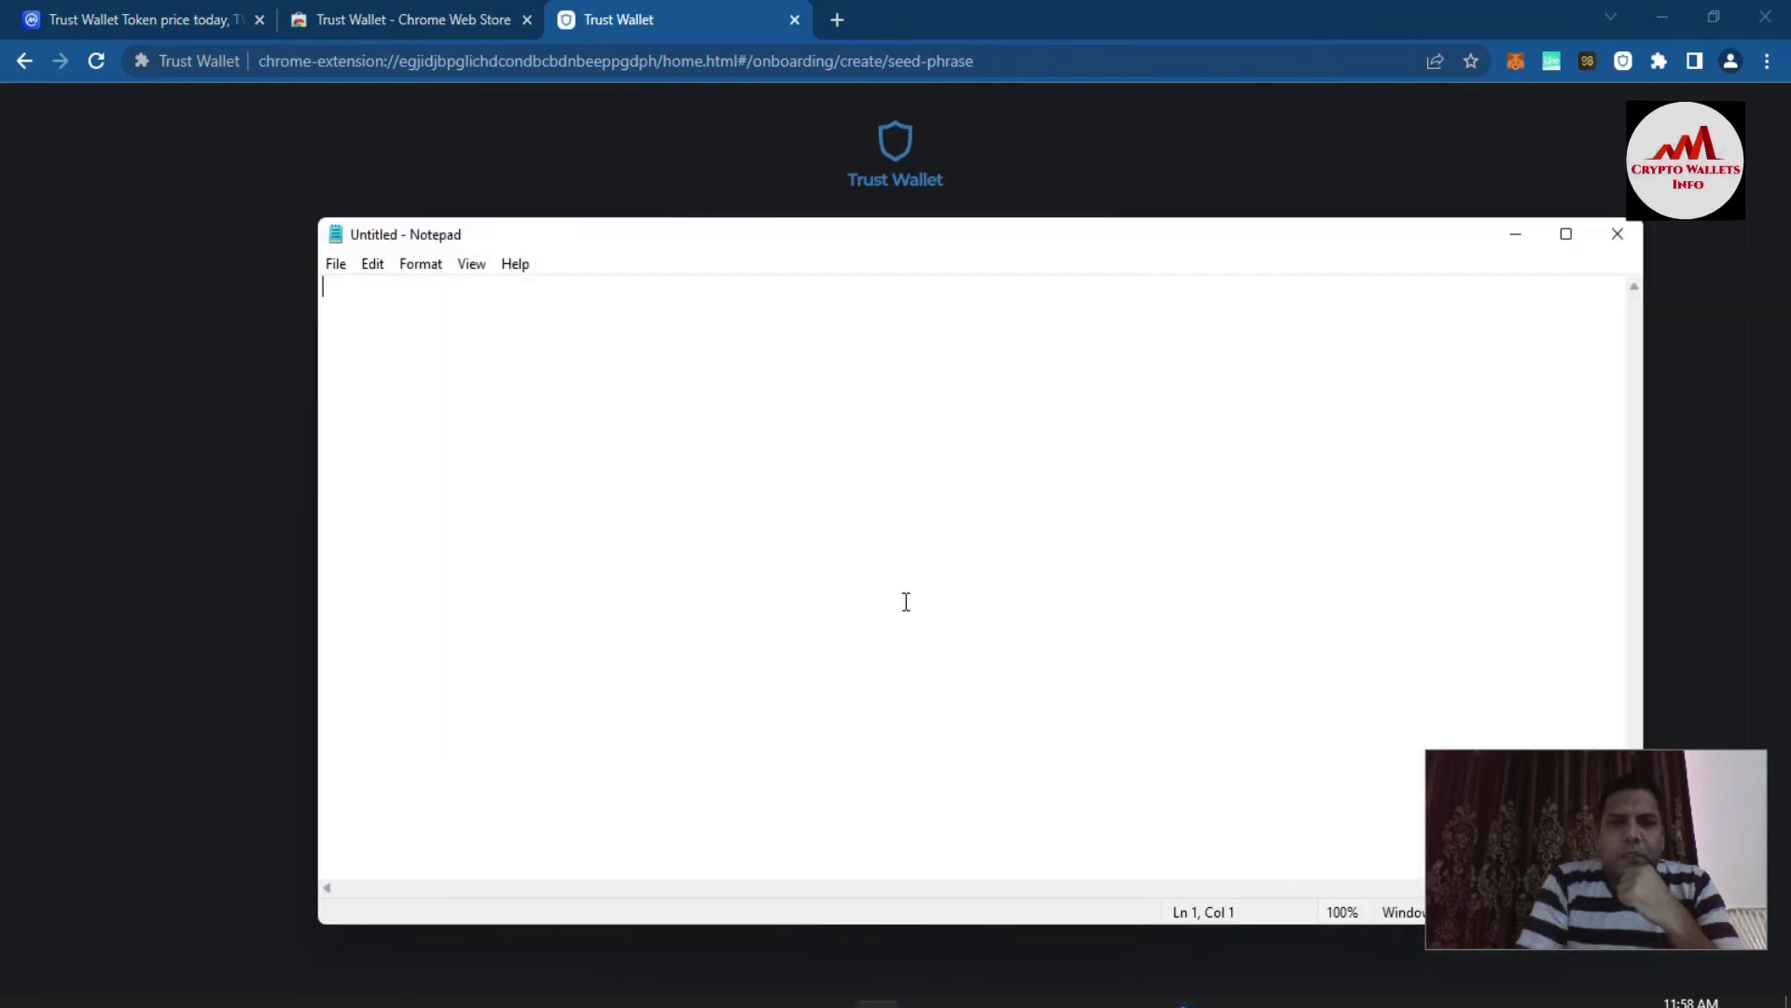
type("t")
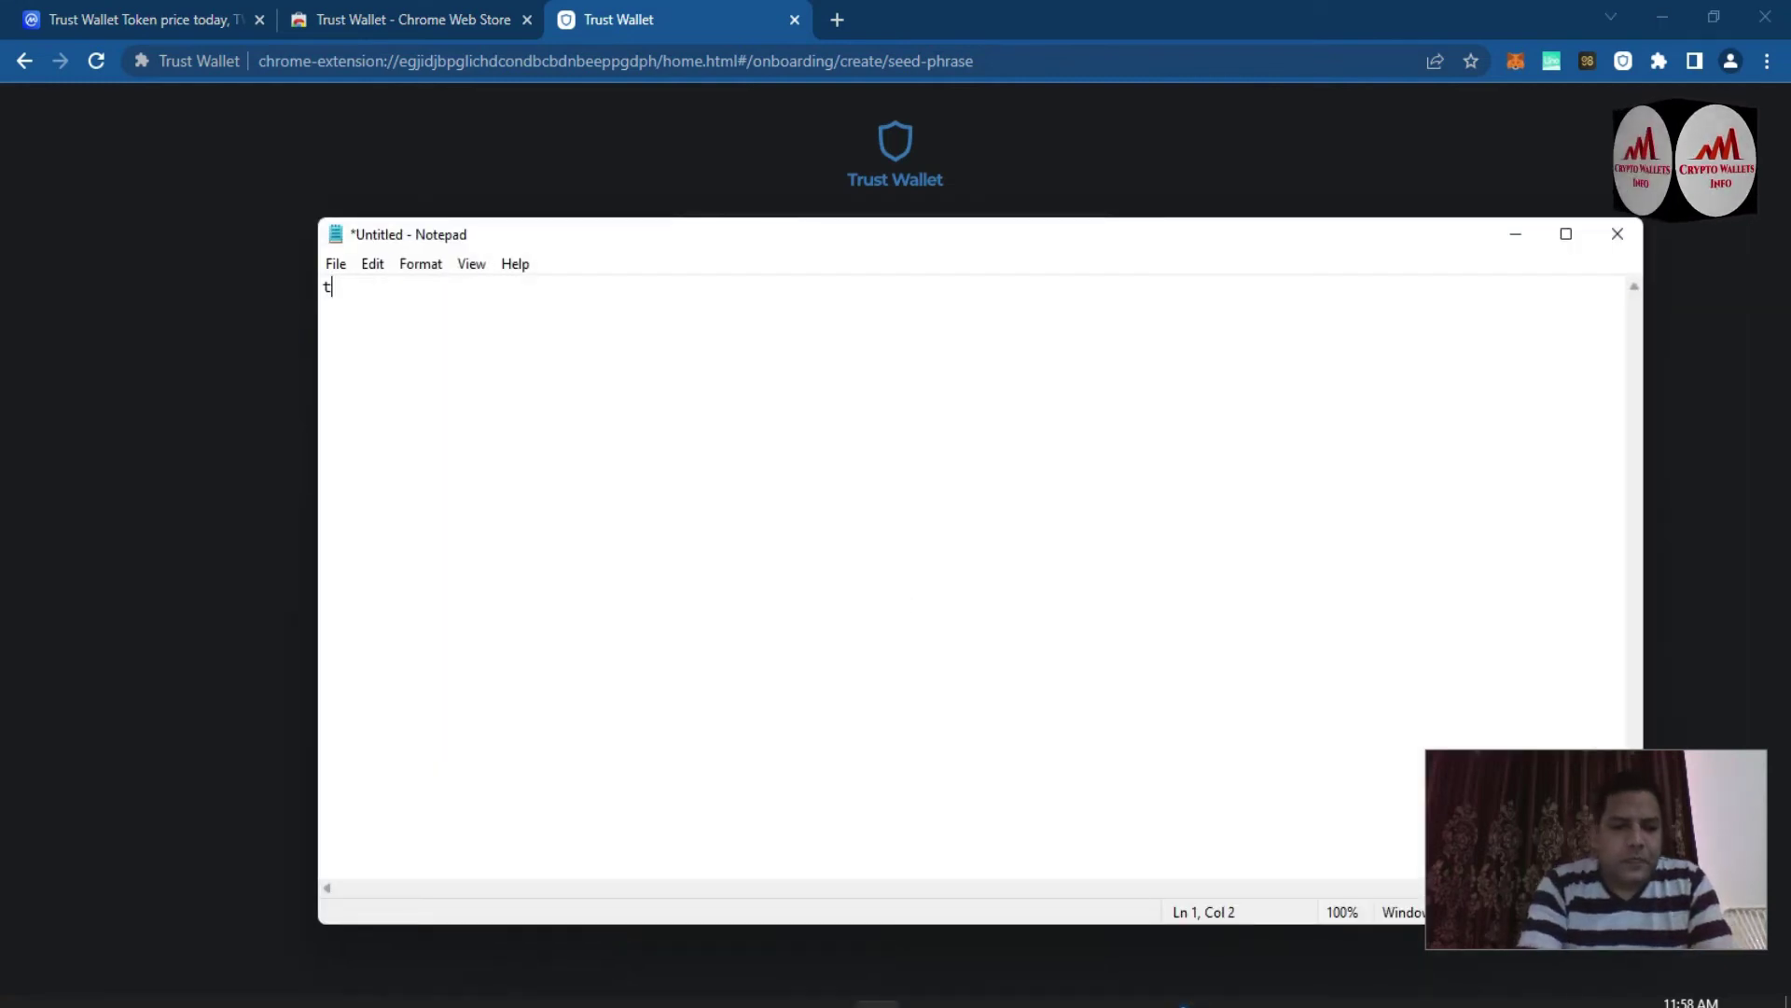
key("BackSpace")
type("Trust Wallet")
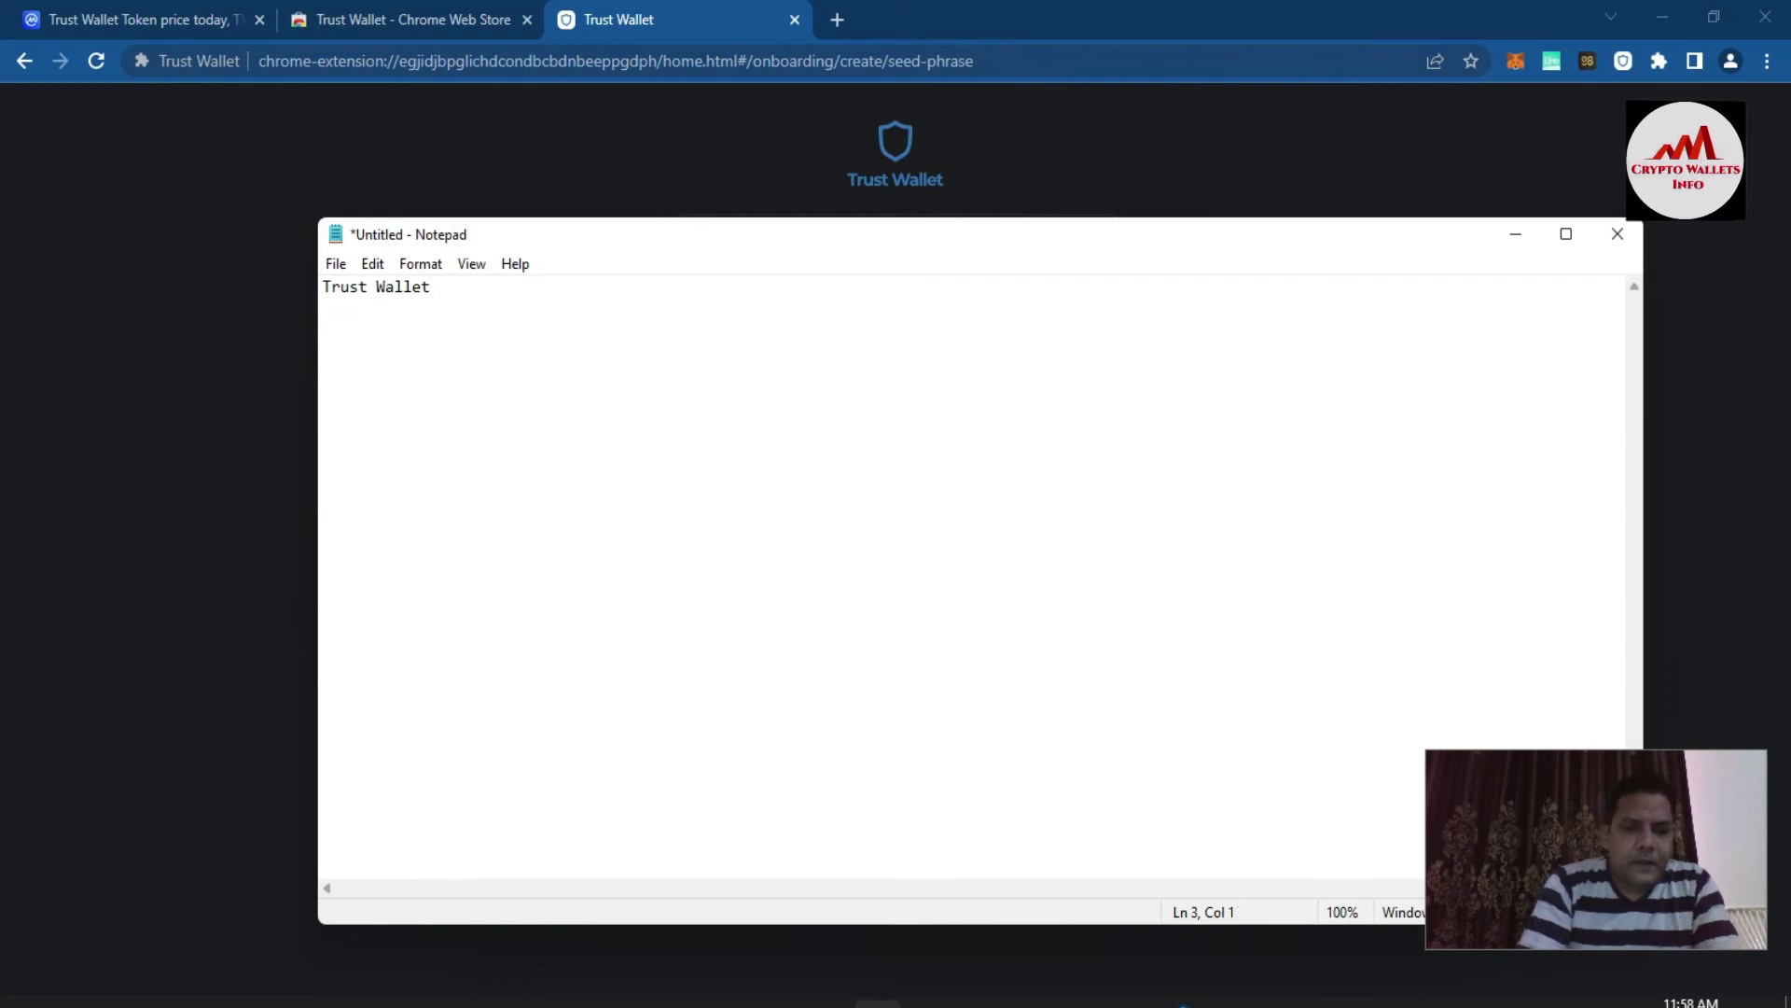
key("ctrl+v")
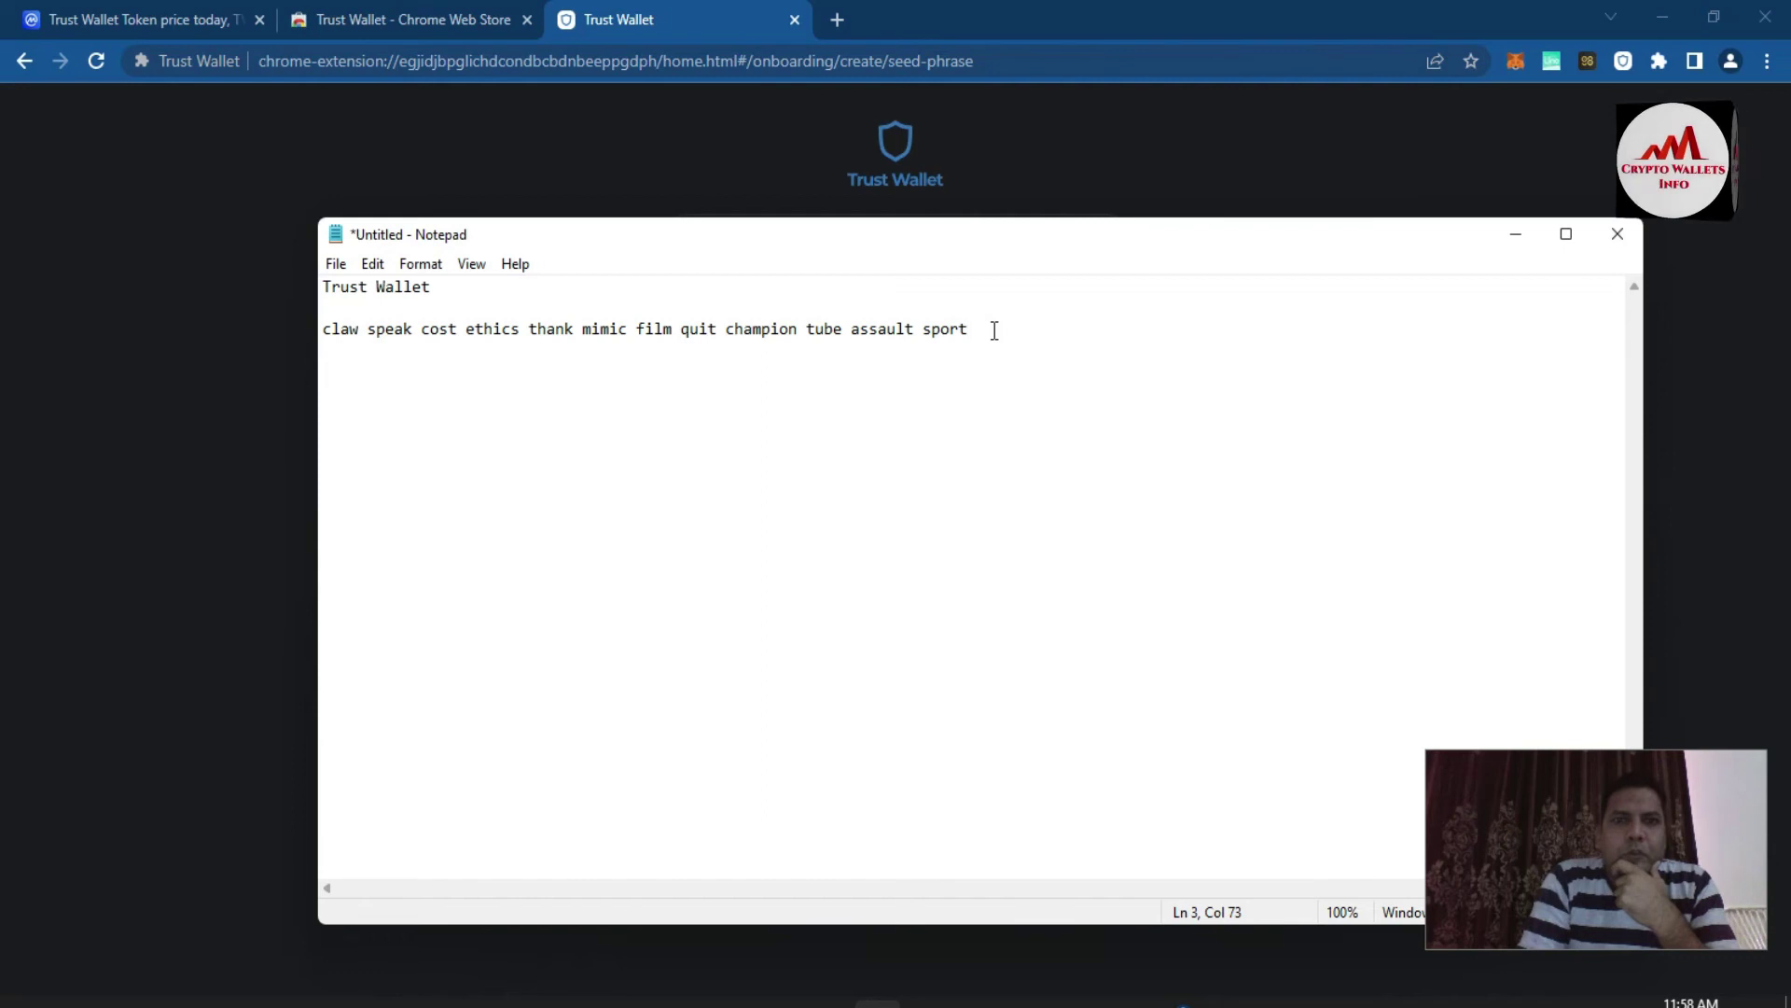
Step: Check the pasted phrase line, then return to Trust Wallet's Confirm Your Secret Phrase step
left_click_drag(992, 328, 588, 372)
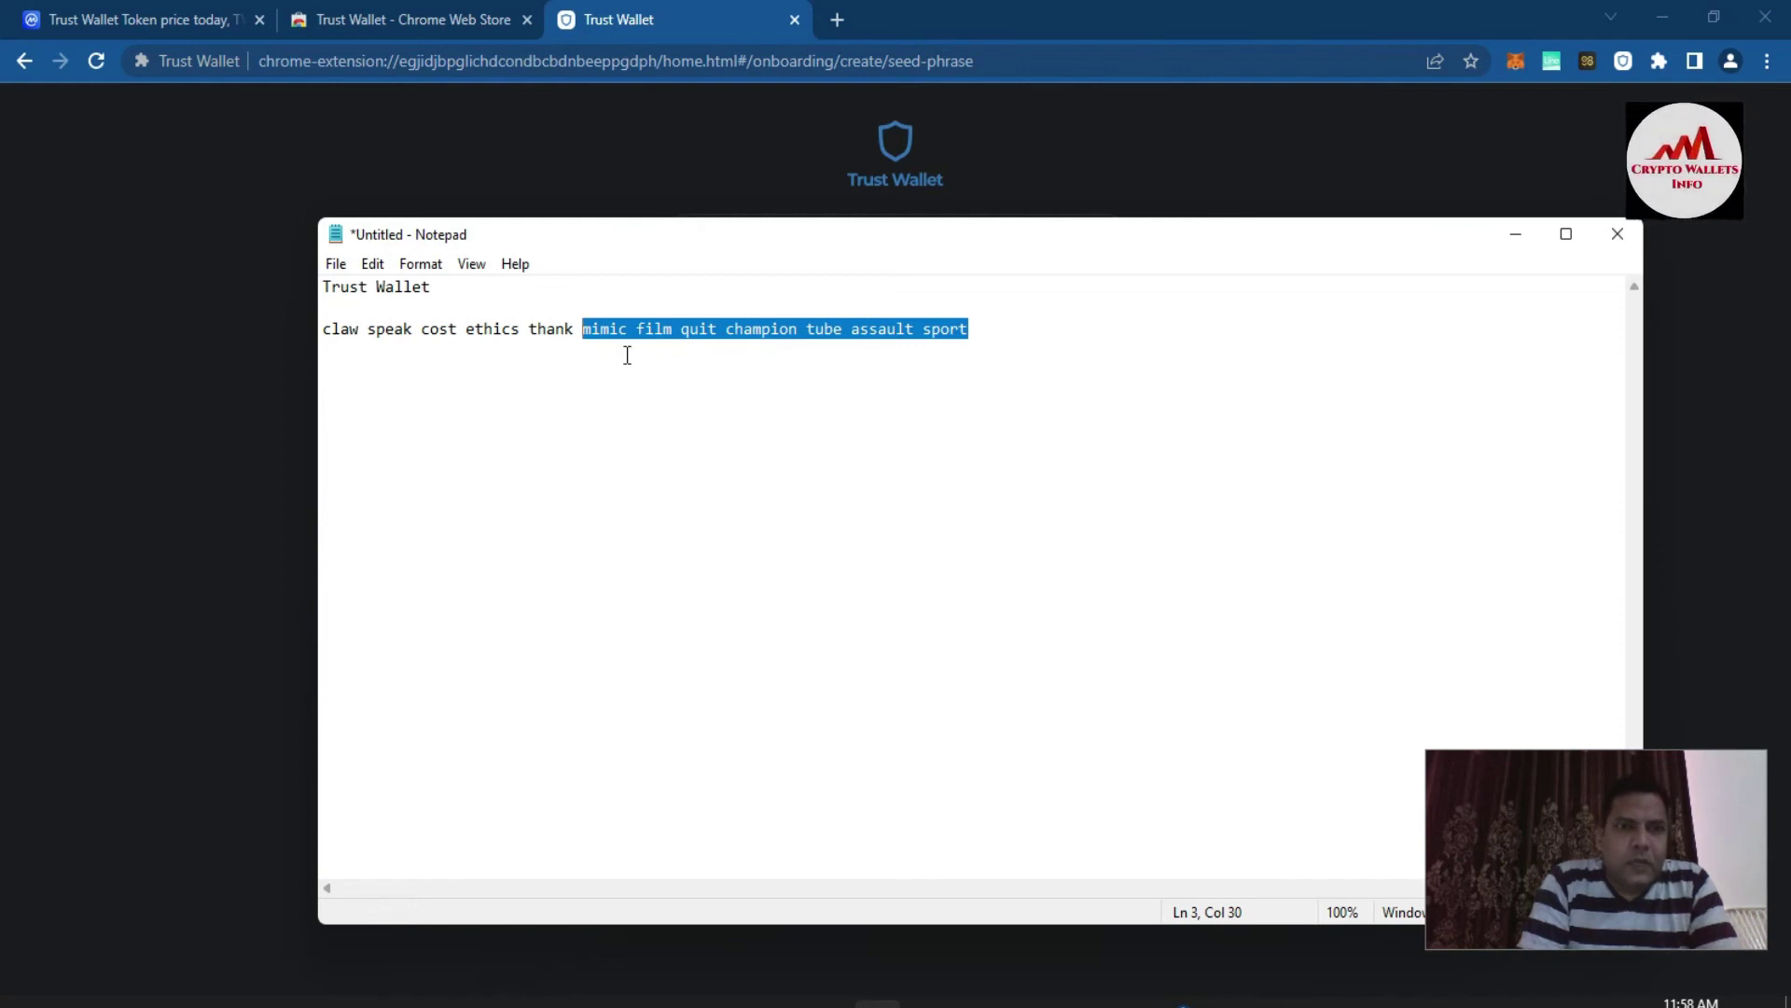
left_click(324, 328)
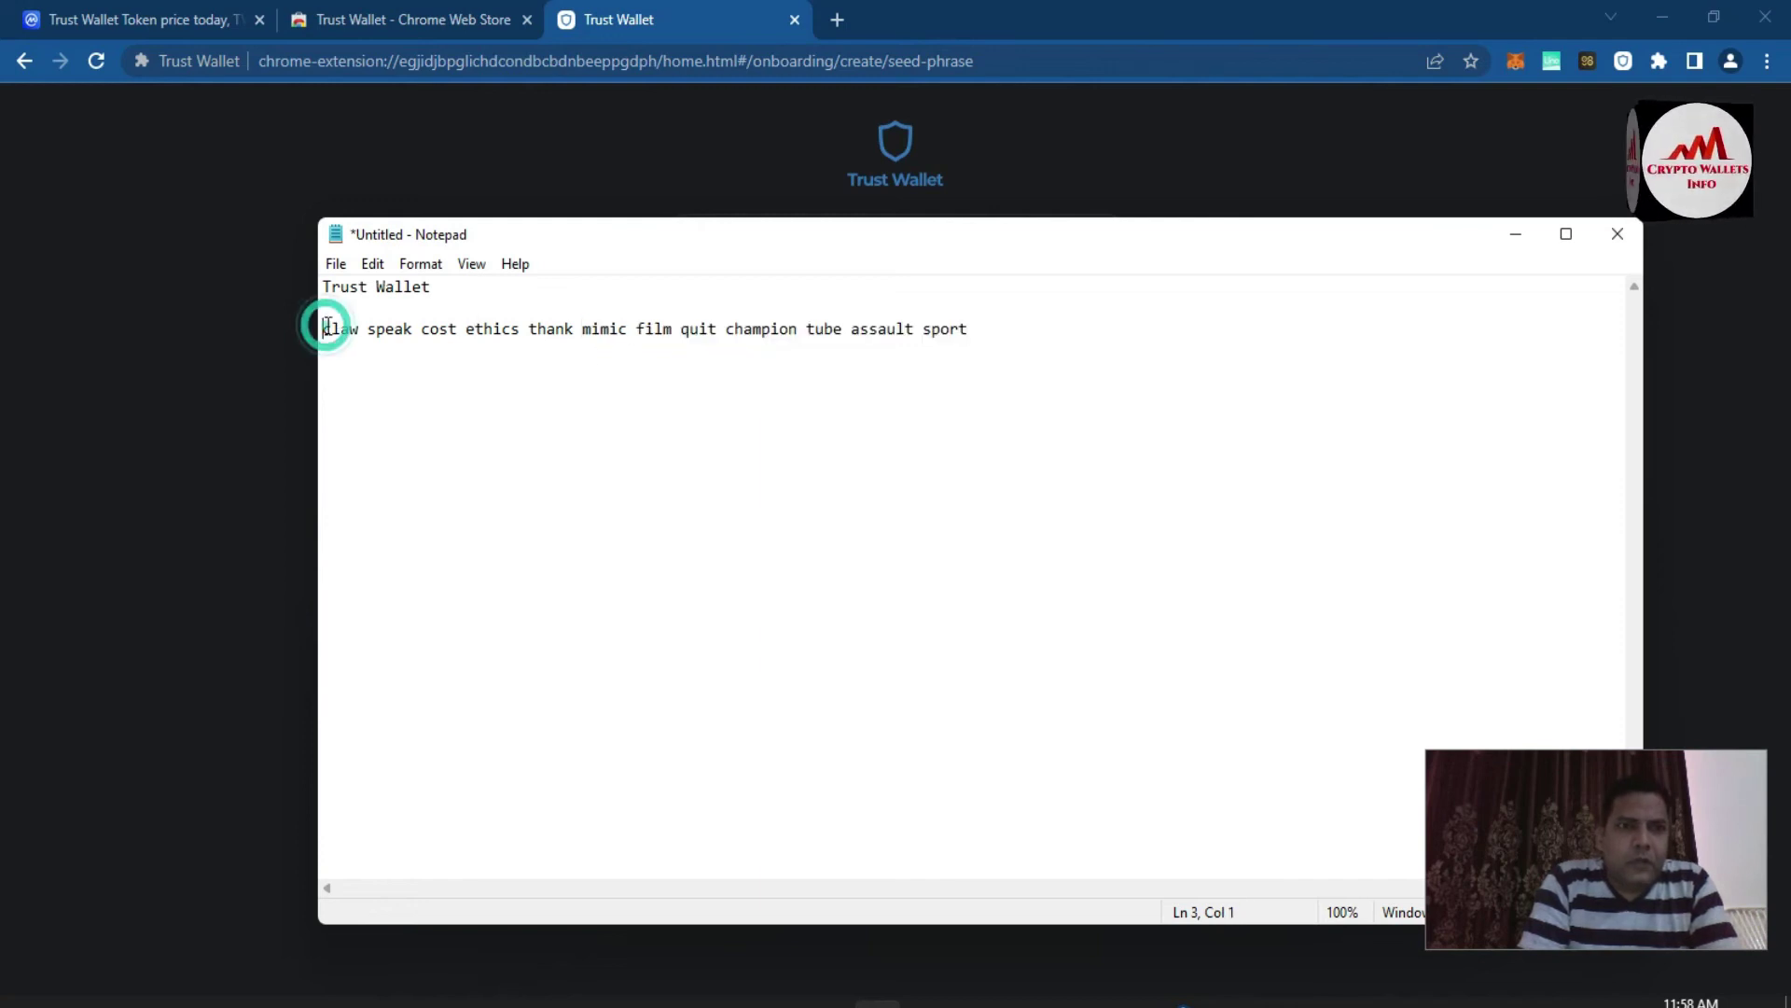
left_click_drag(325, 328, 992, 336)
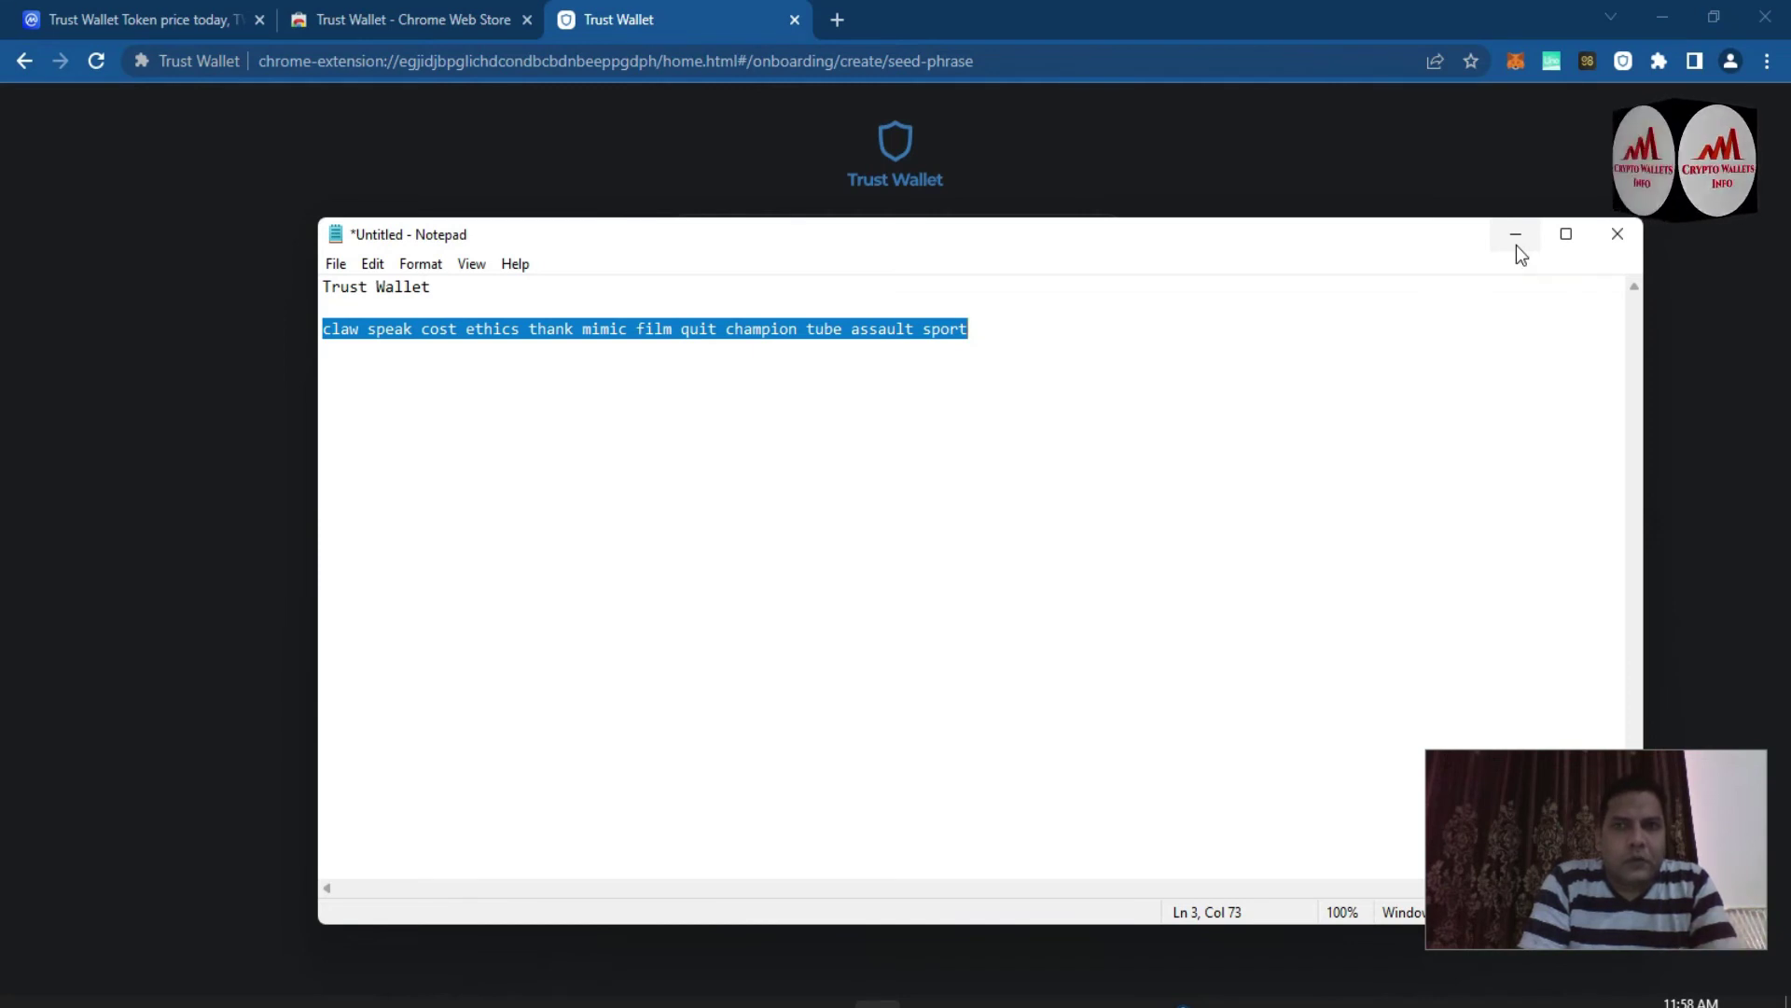
left_click(1369, 373)
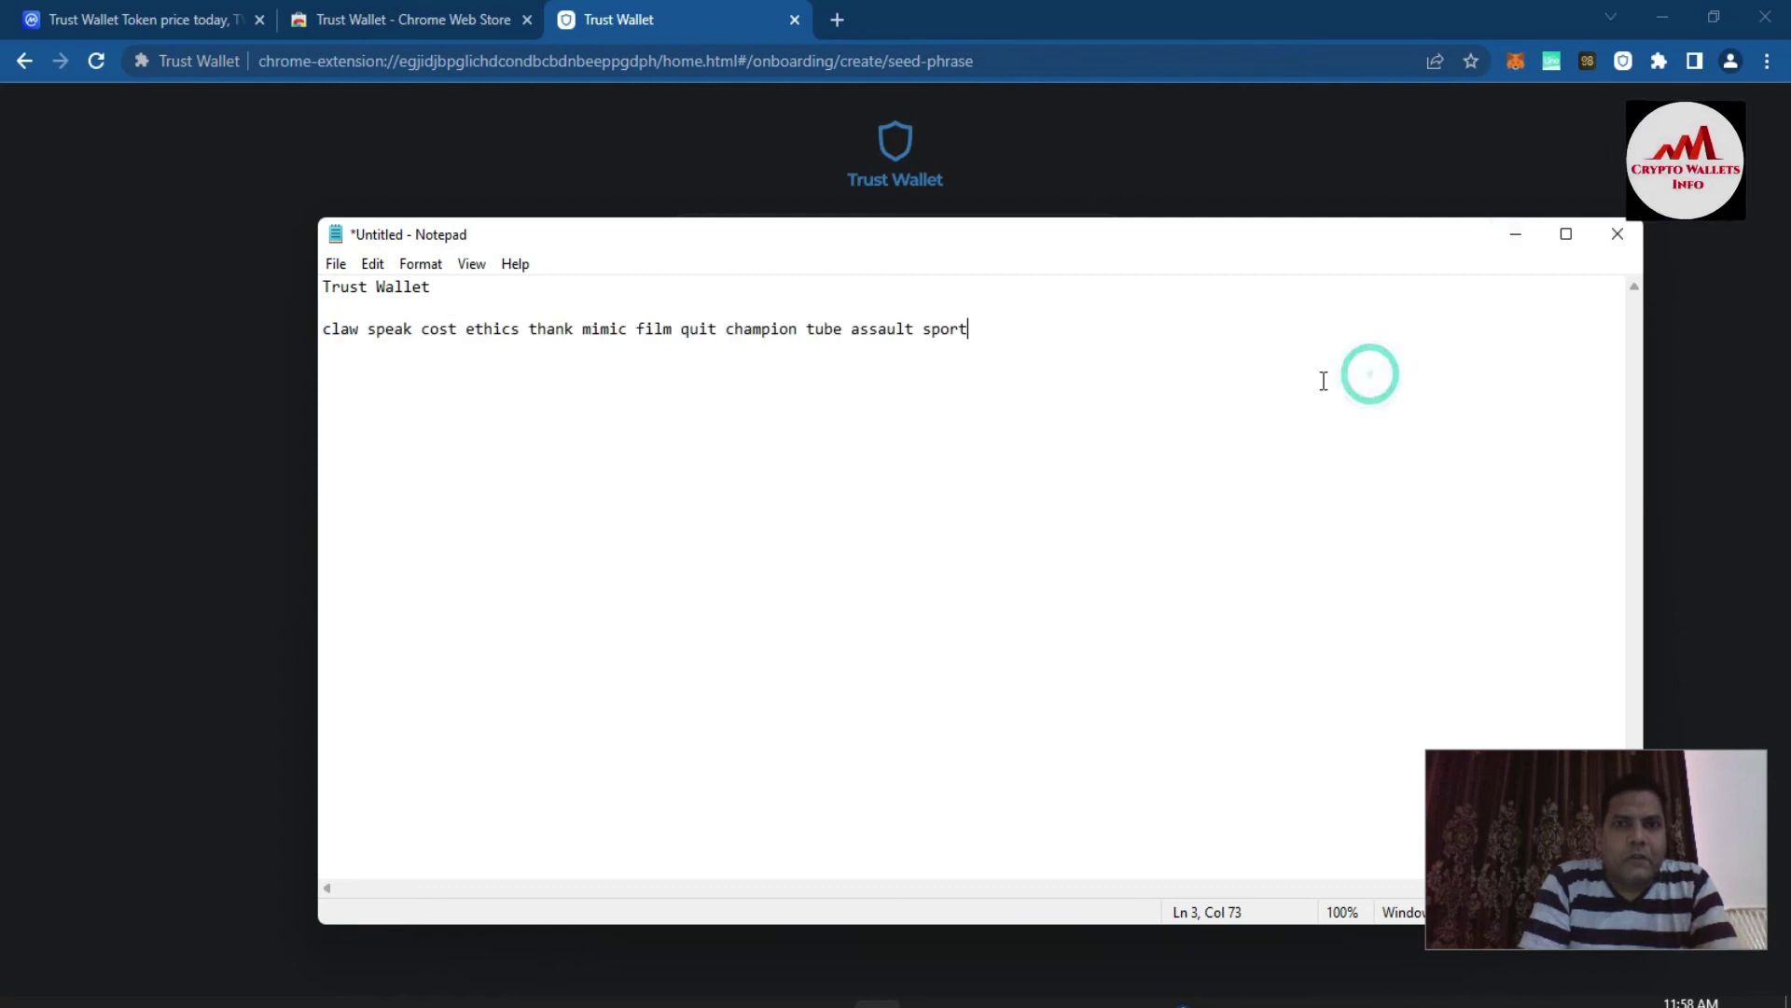
left_click(1521, 233)
left_click(1011, 800)
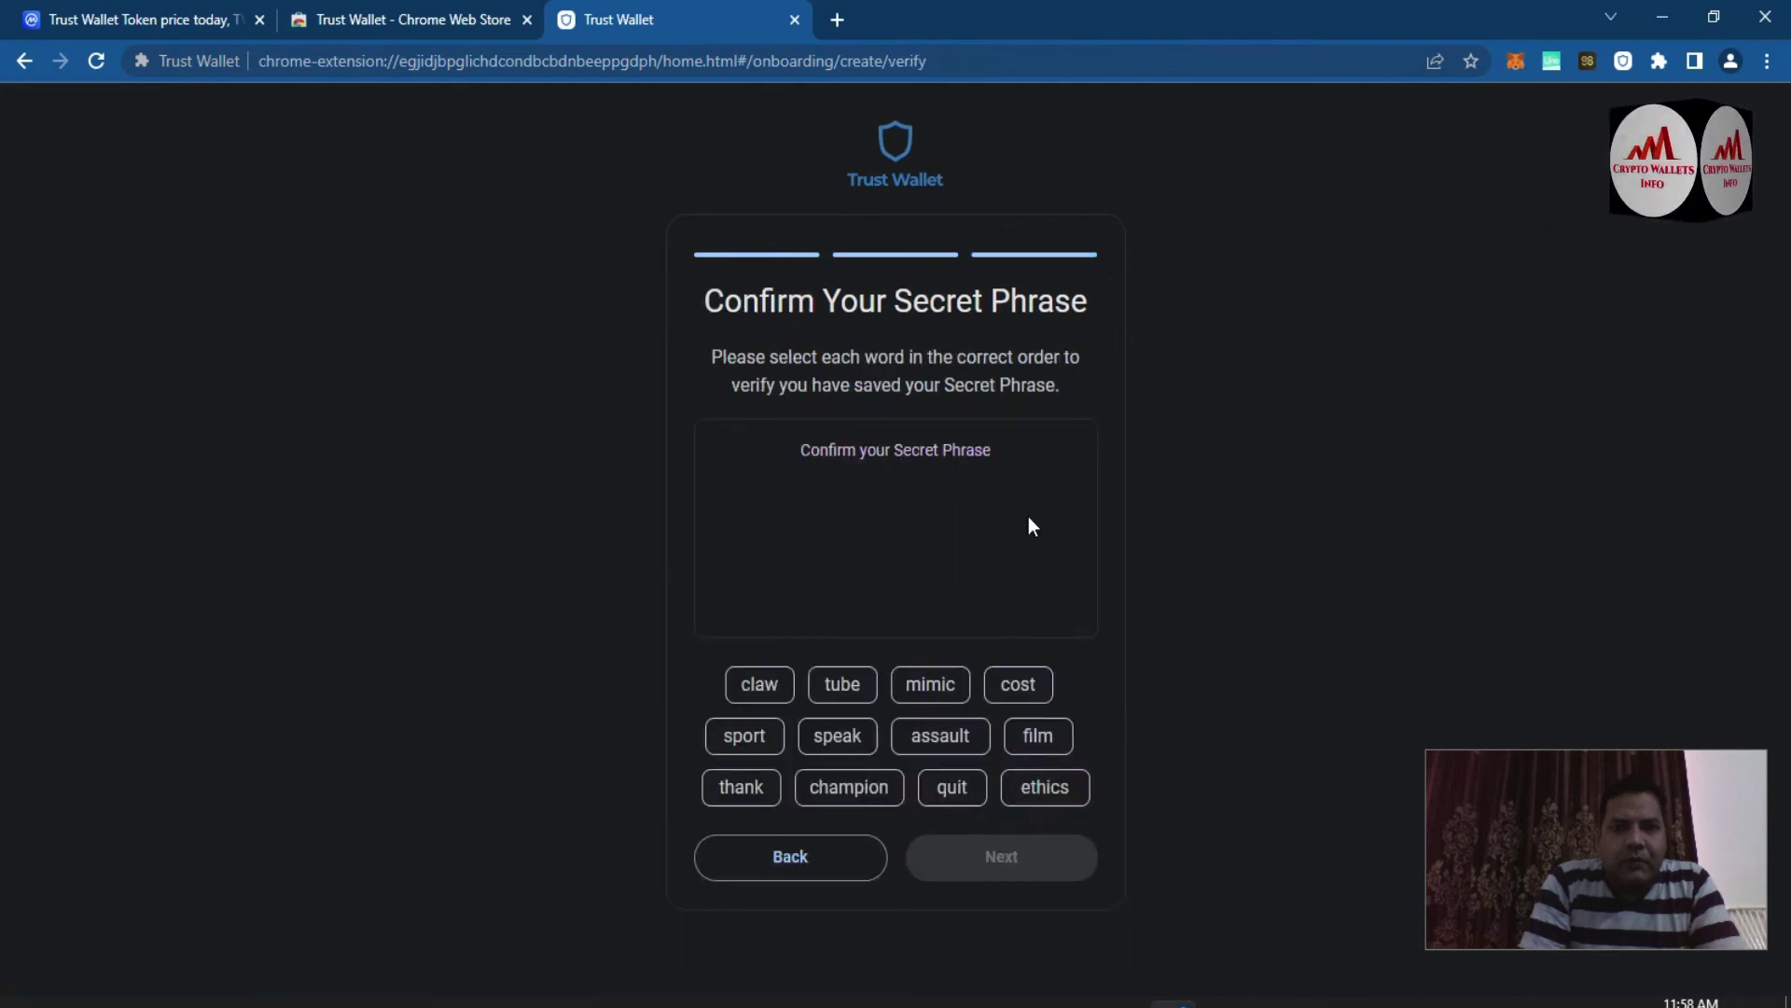
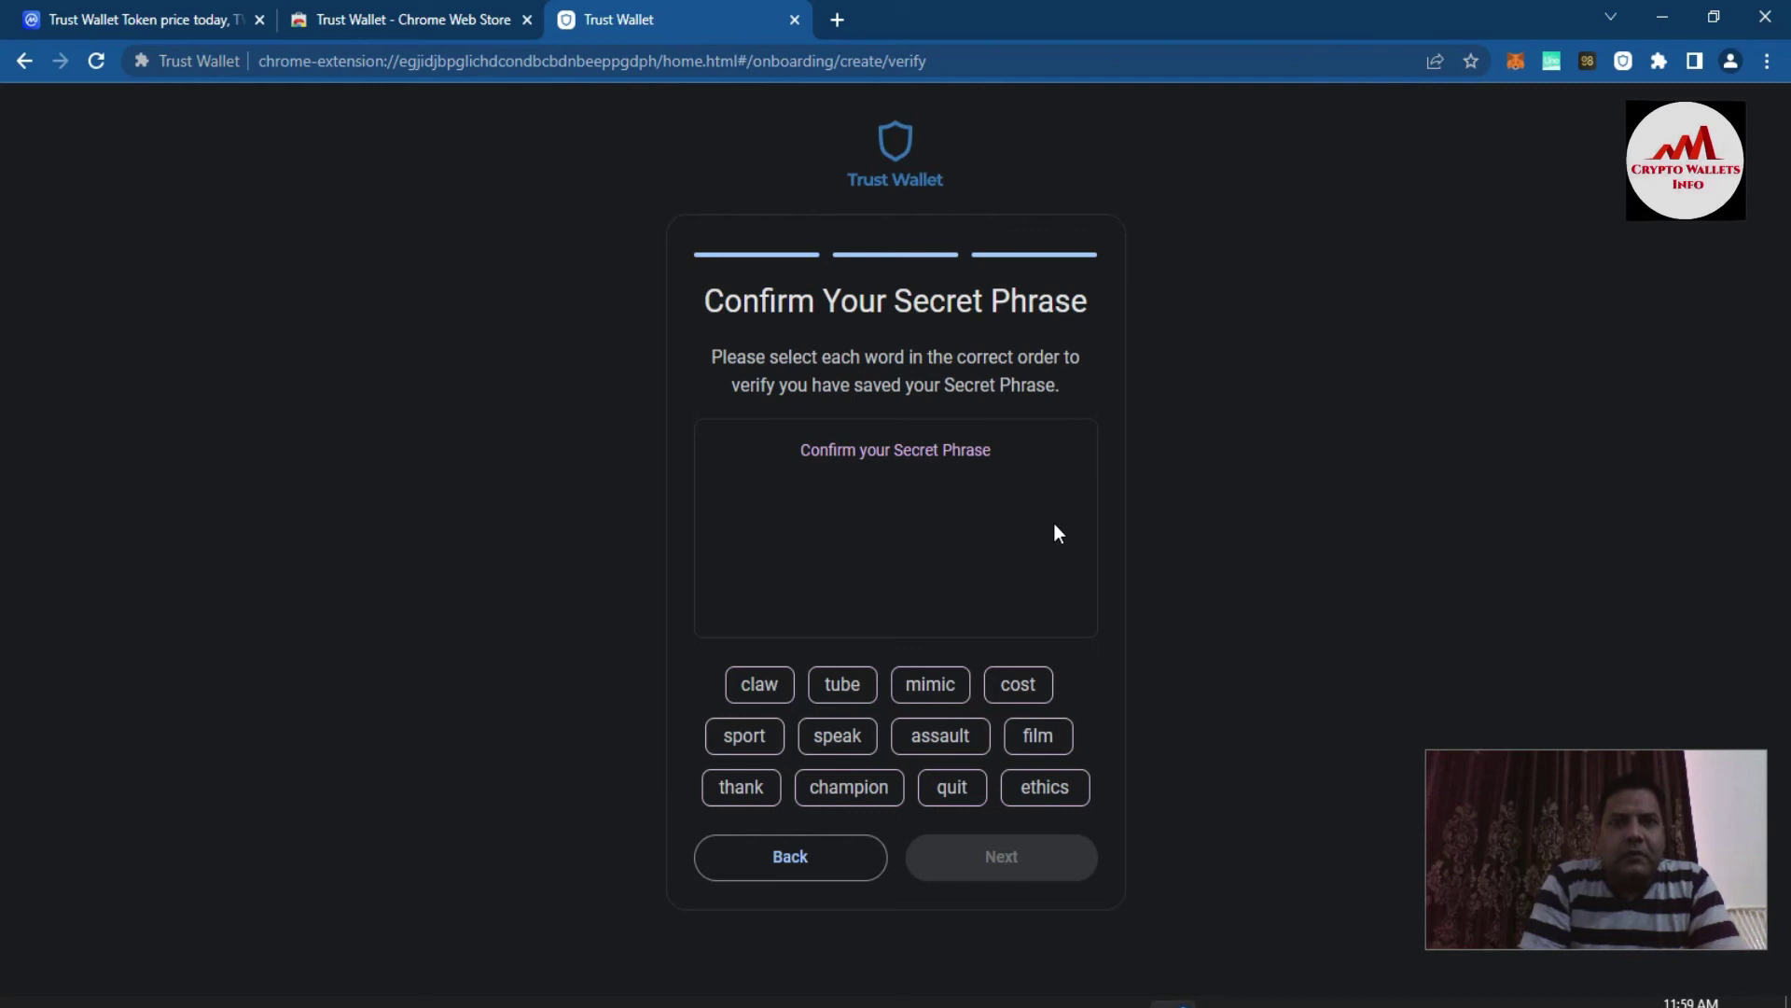
Step: Advance the wallet-creation flow to the Confirm Your Secret Phrase page
left_click(855, 461)
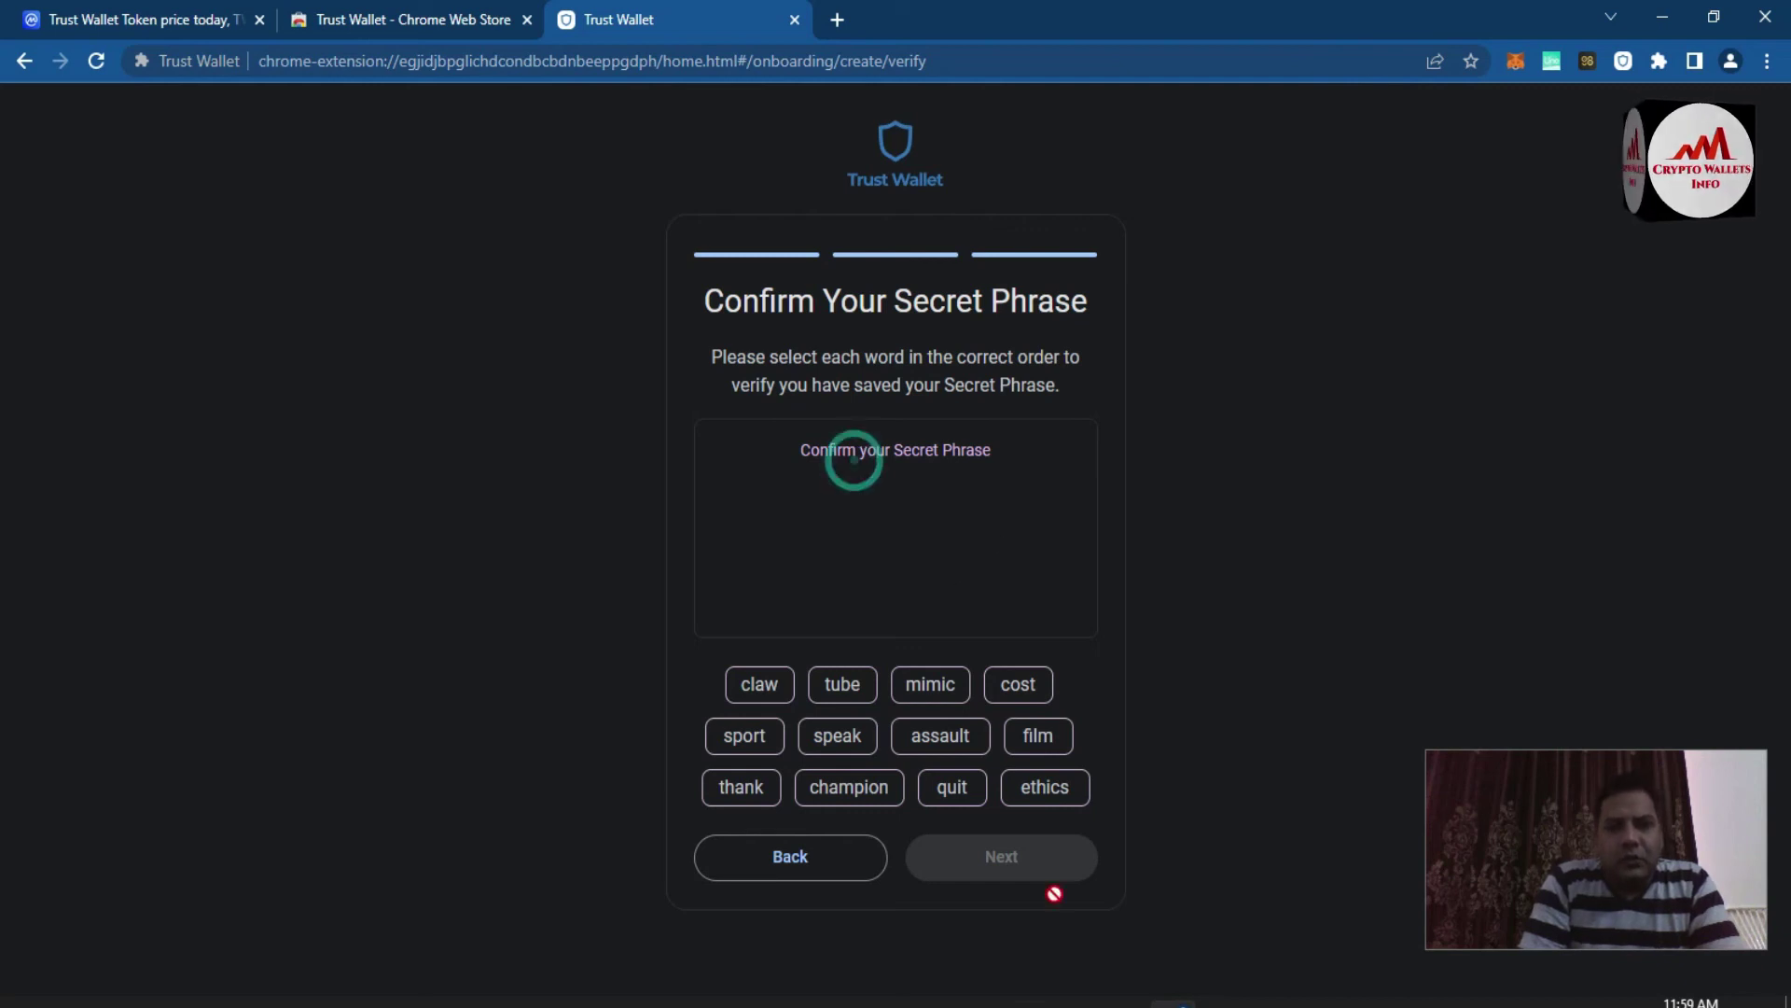
Step: Move the Notepad of saved words aside and place recovery words one to three
key("alt+Tab")
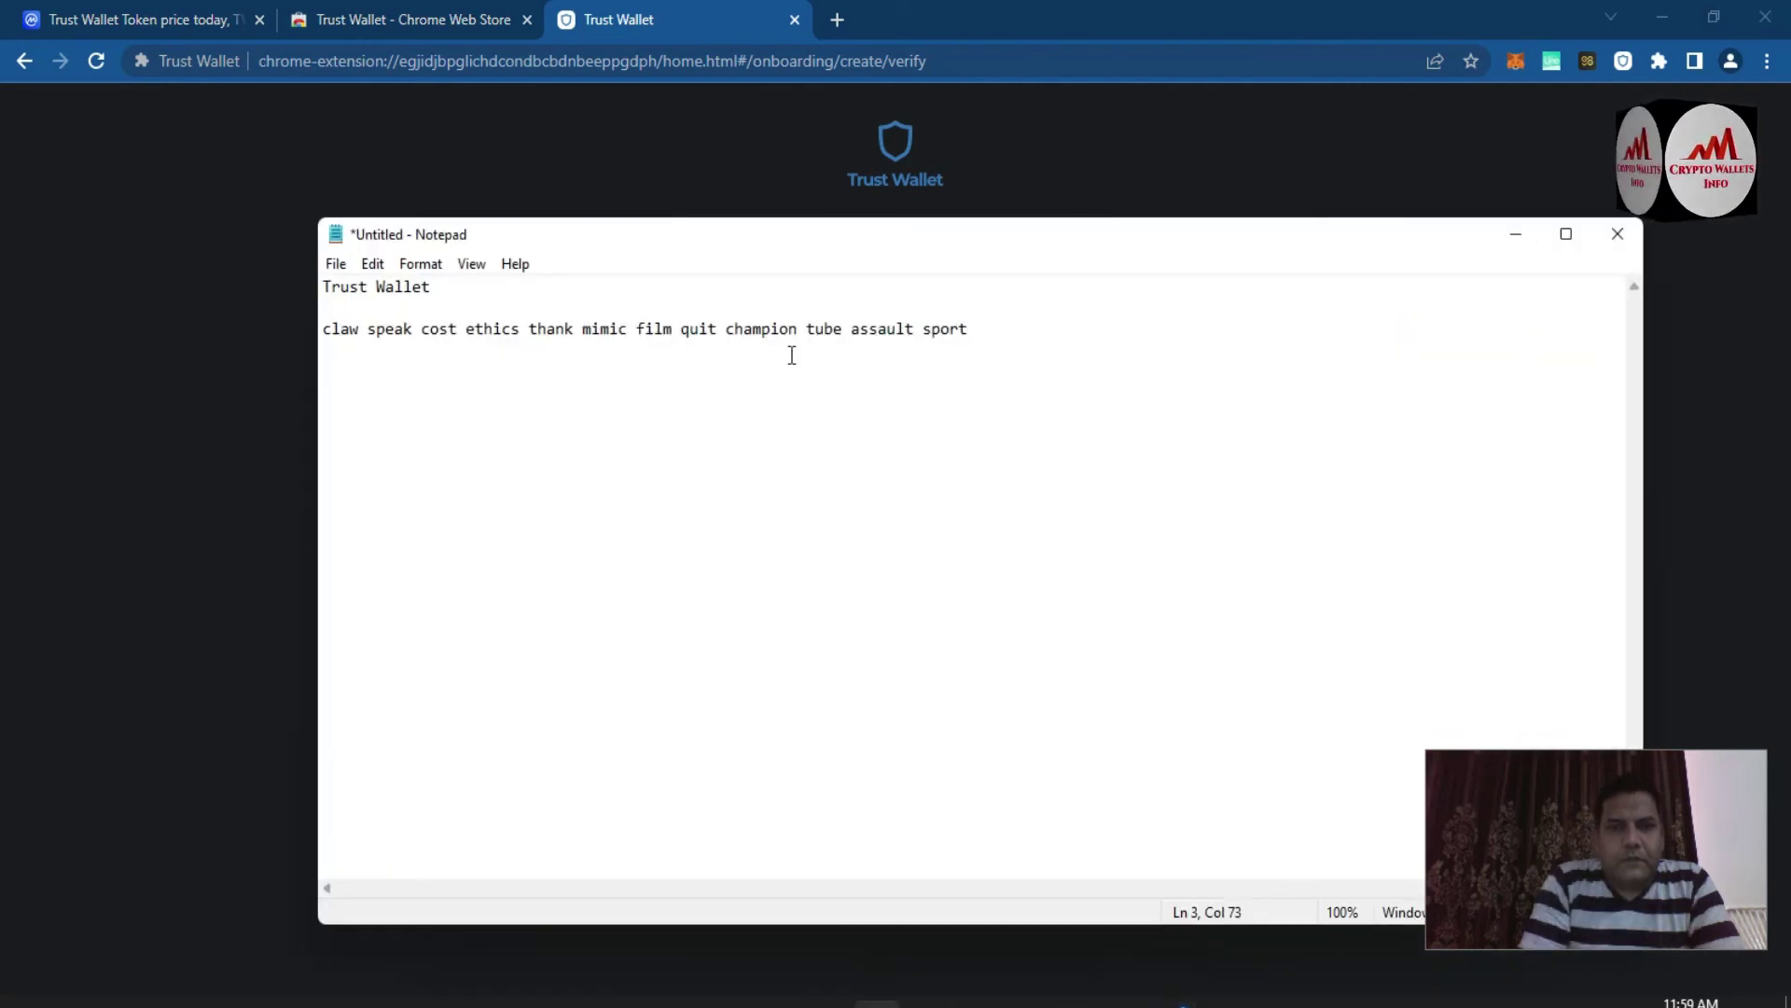
left_click(851, 266)
left_click_drag(862, 235, 877, 858)
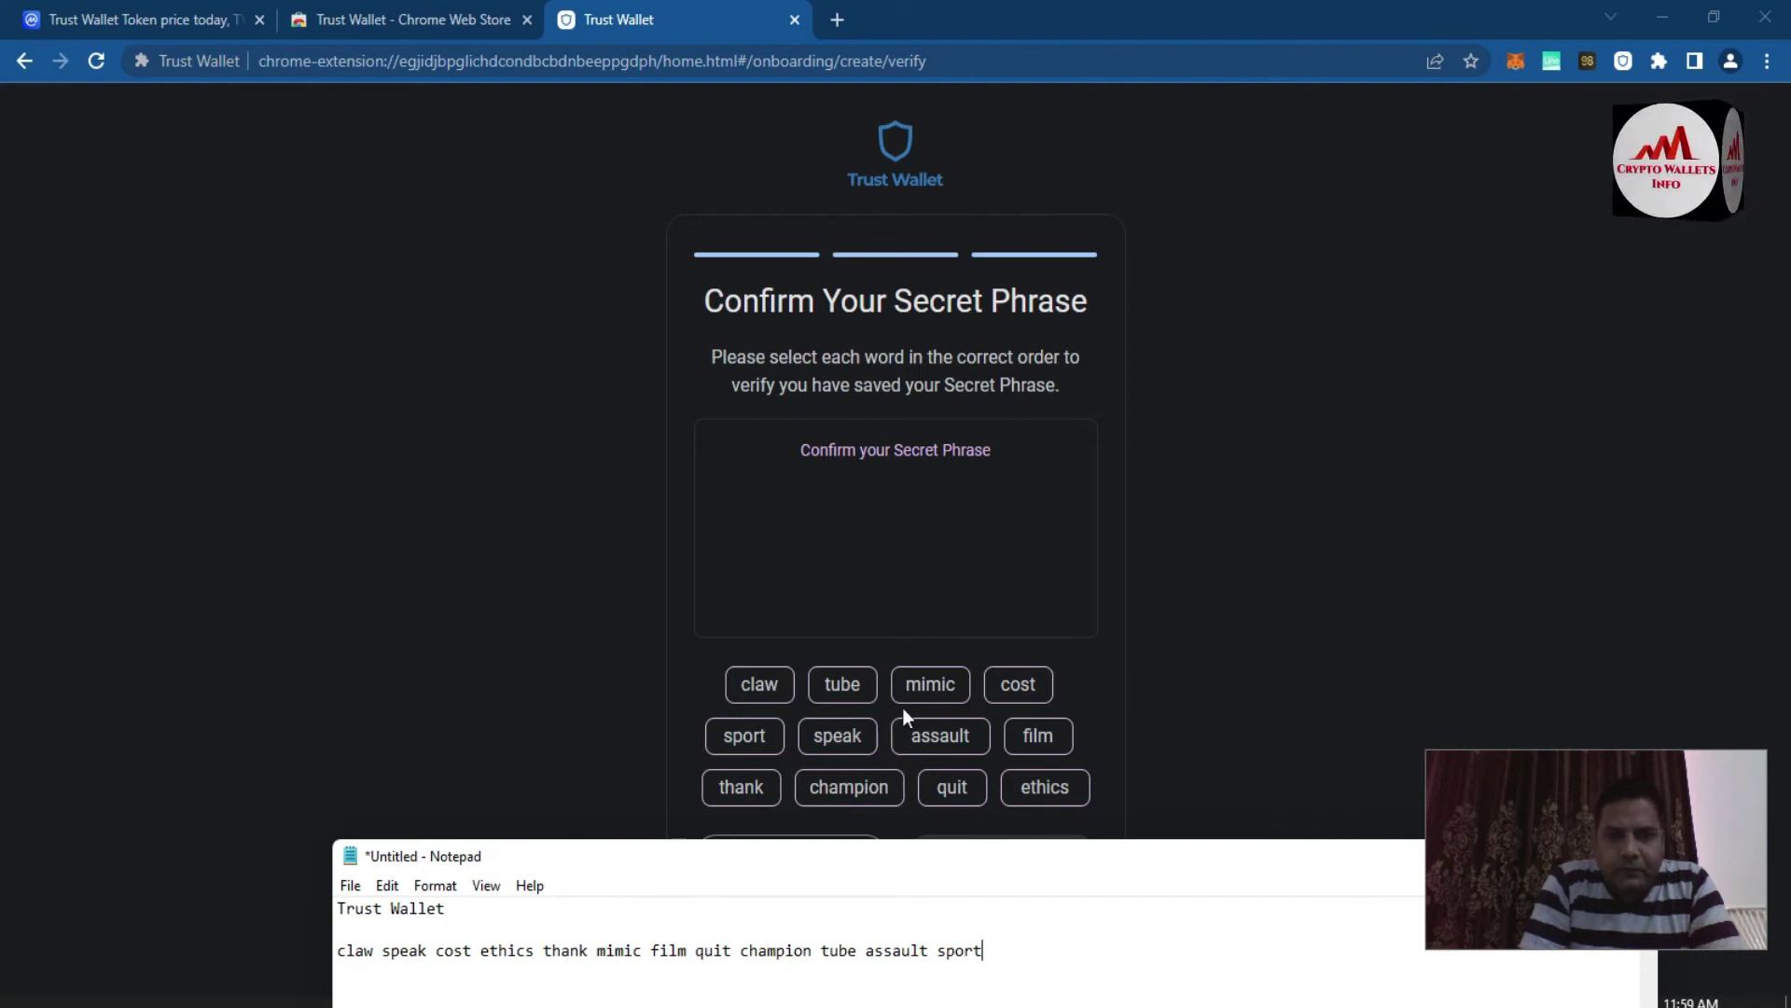
left_click(767, 689)
left_click(767, 688)
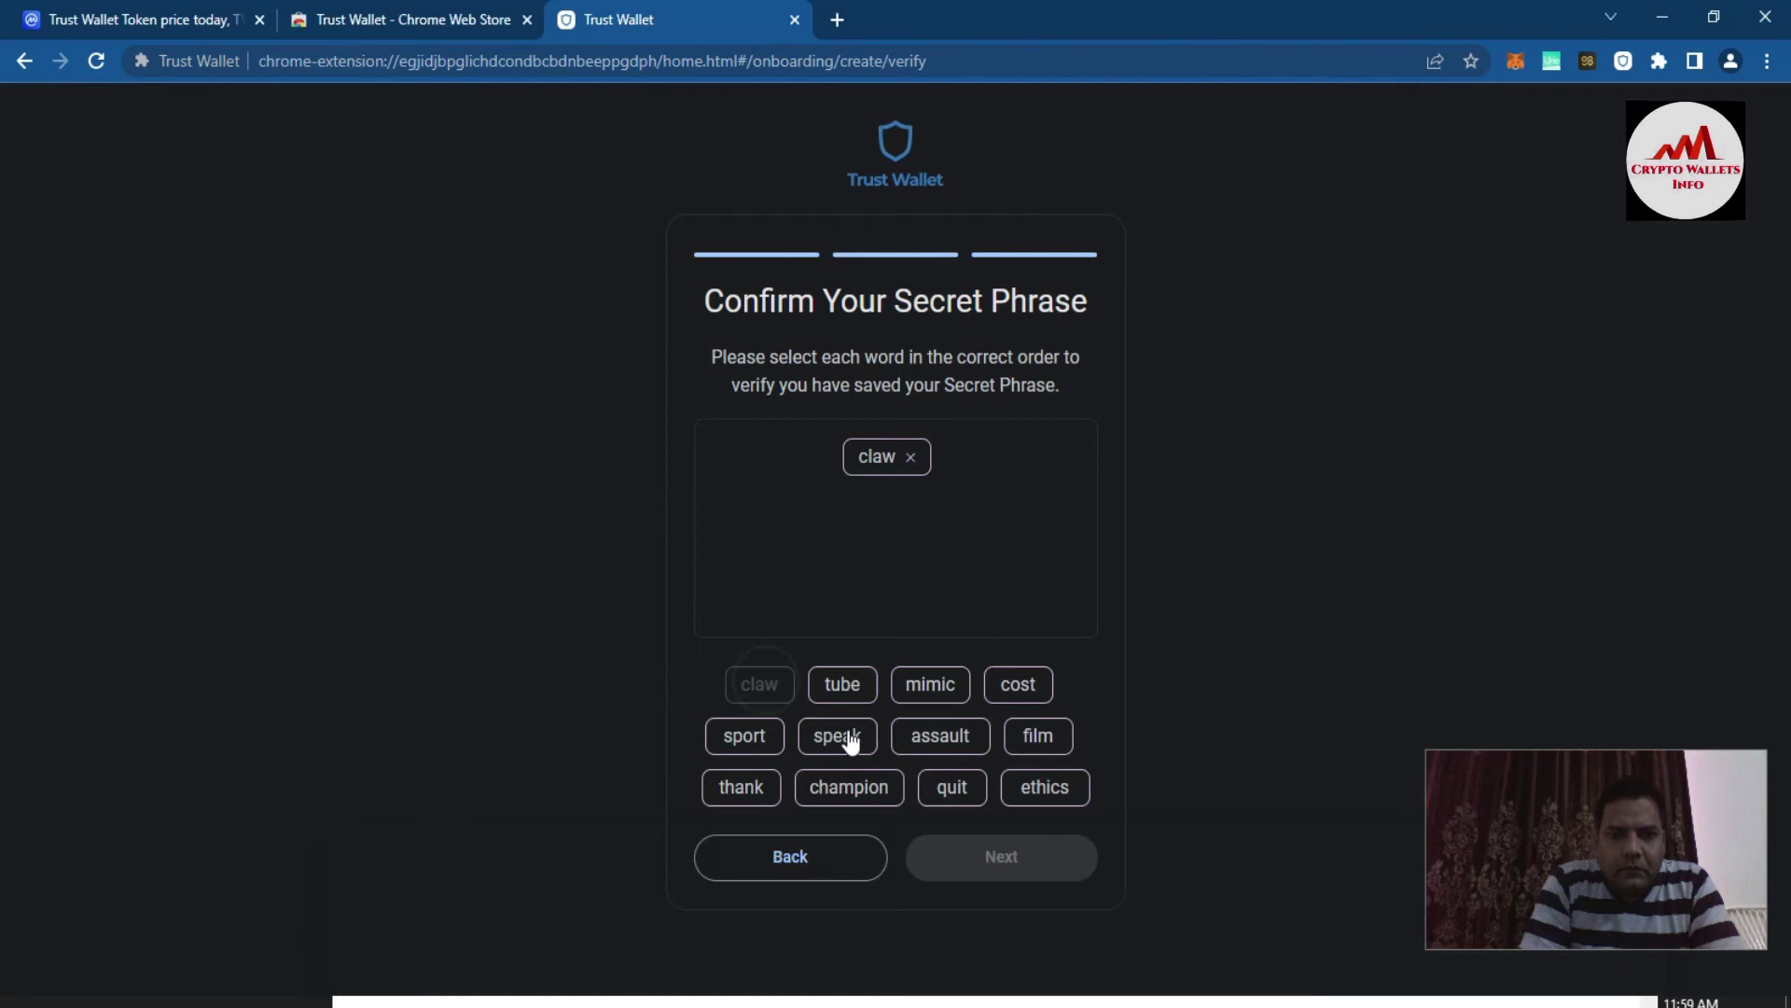
left_click(847, 740)
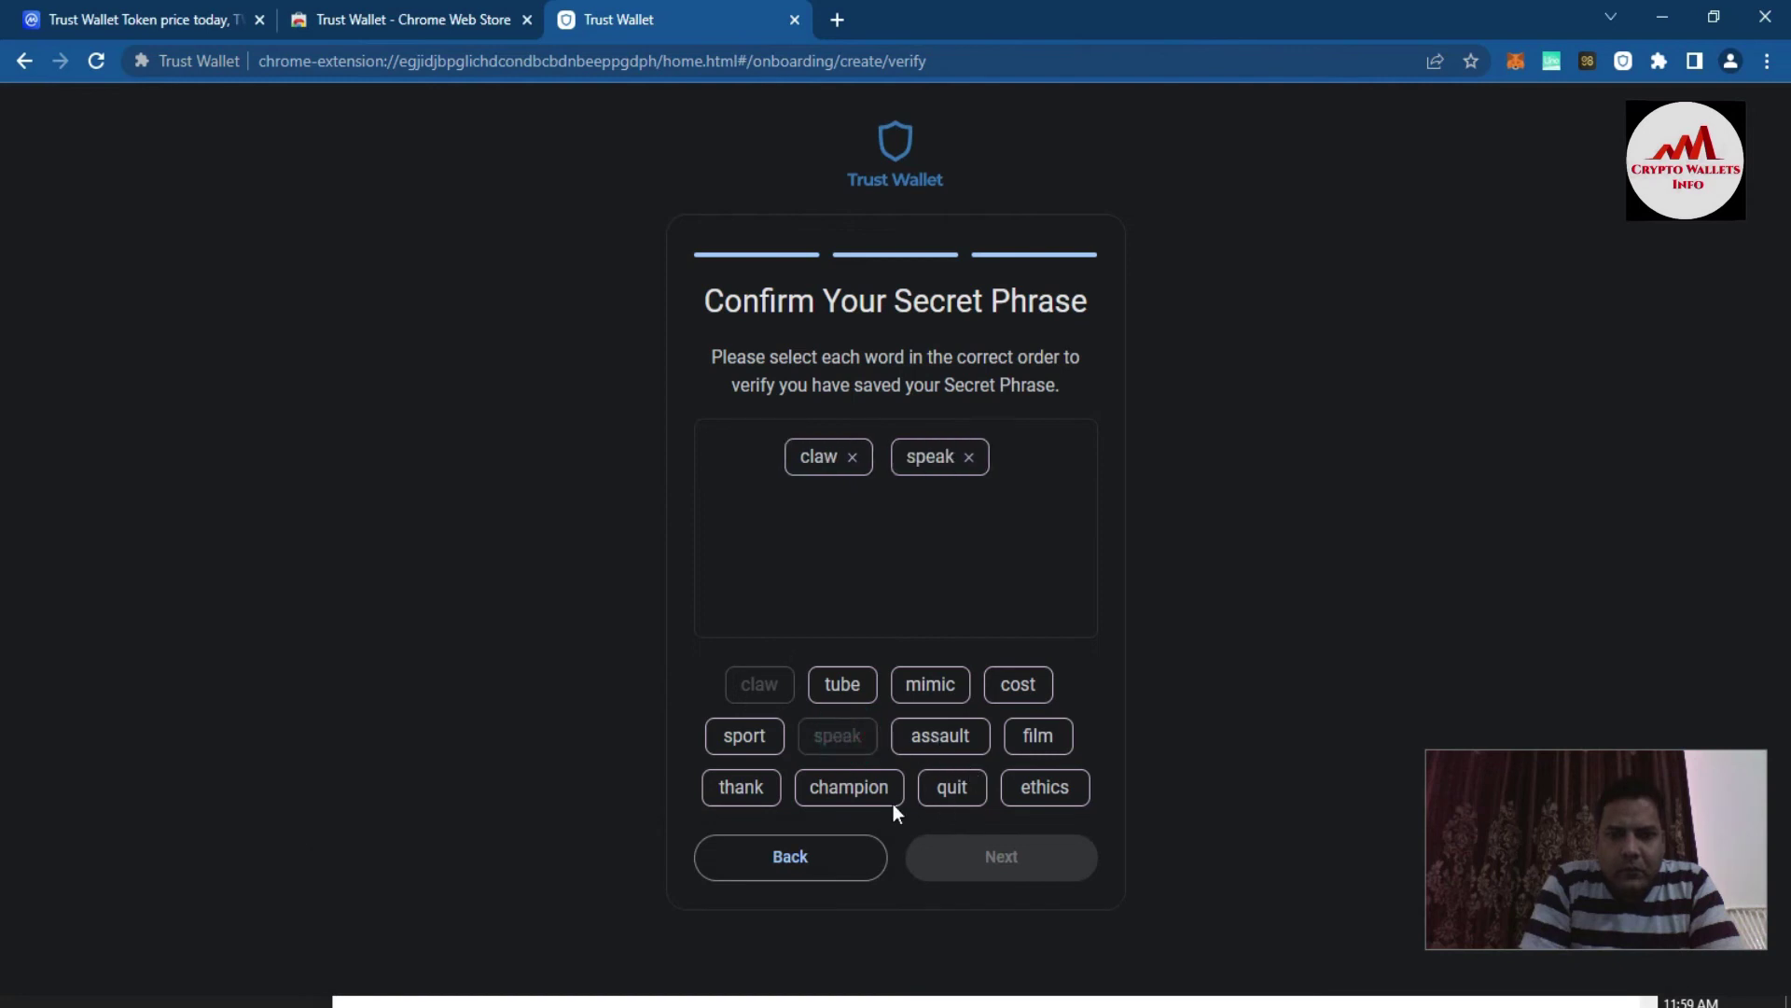
left_click(1019, 689)
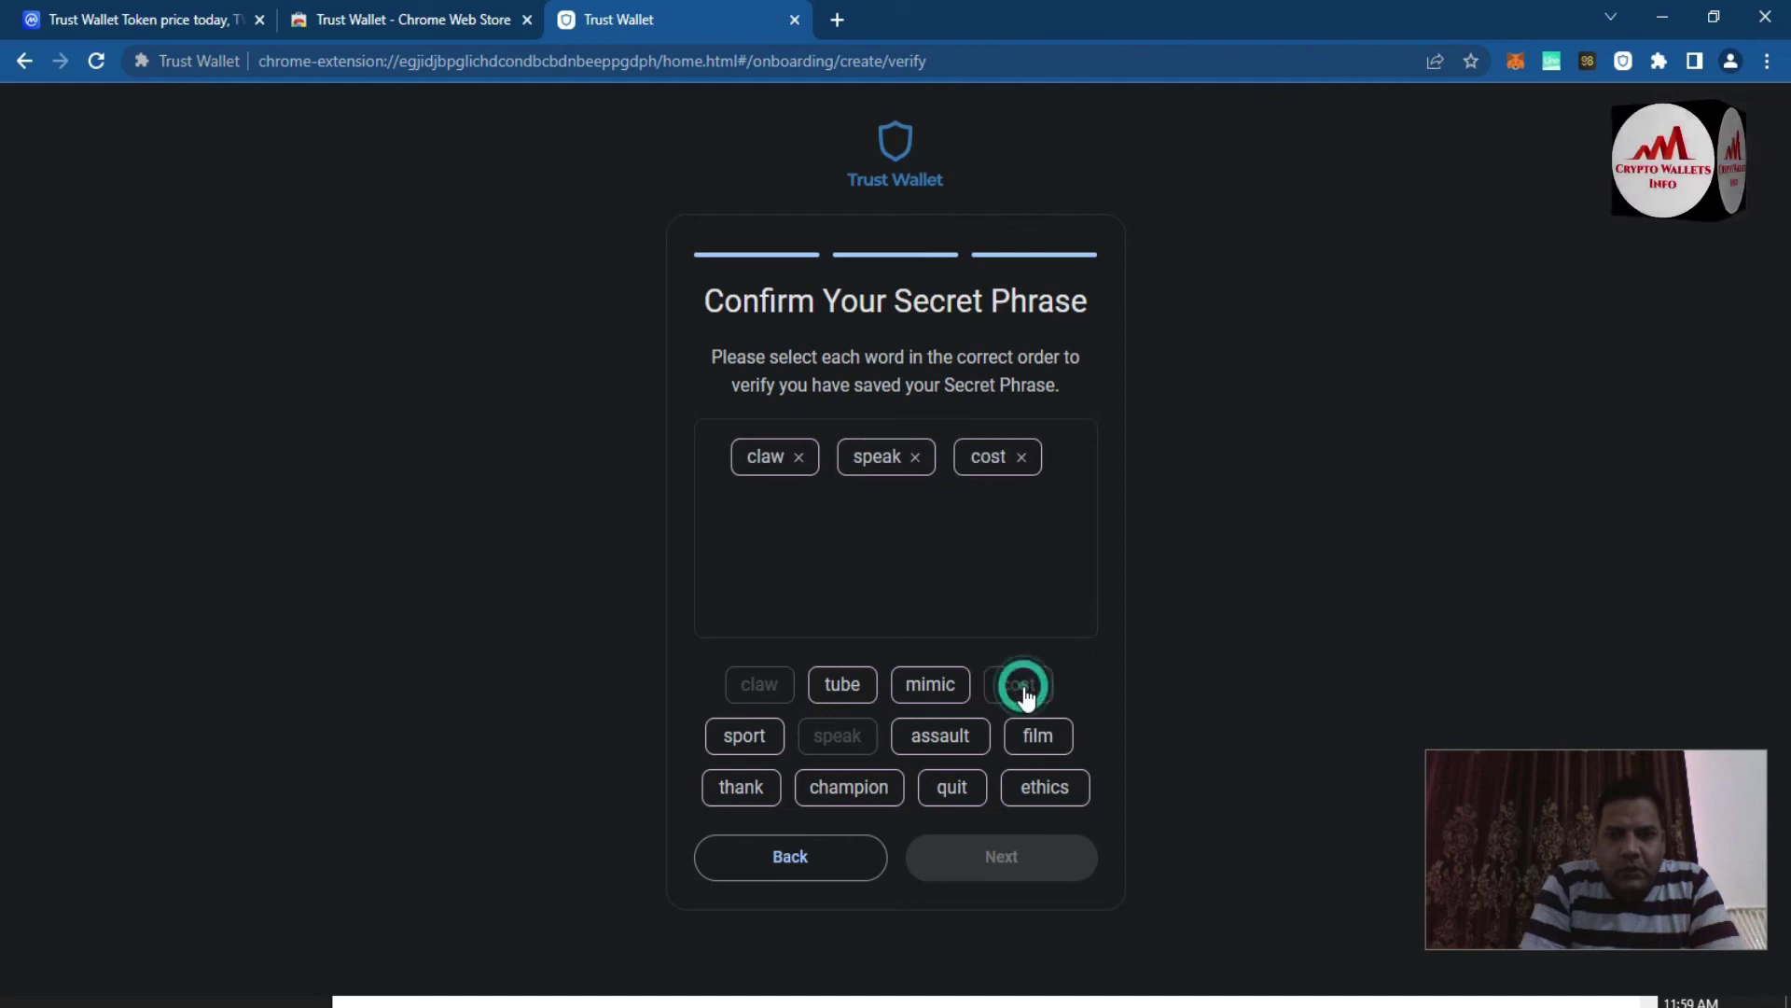
Step: Check the saved order in Notepad and place recovery words four to six
left_click(830, 1000)
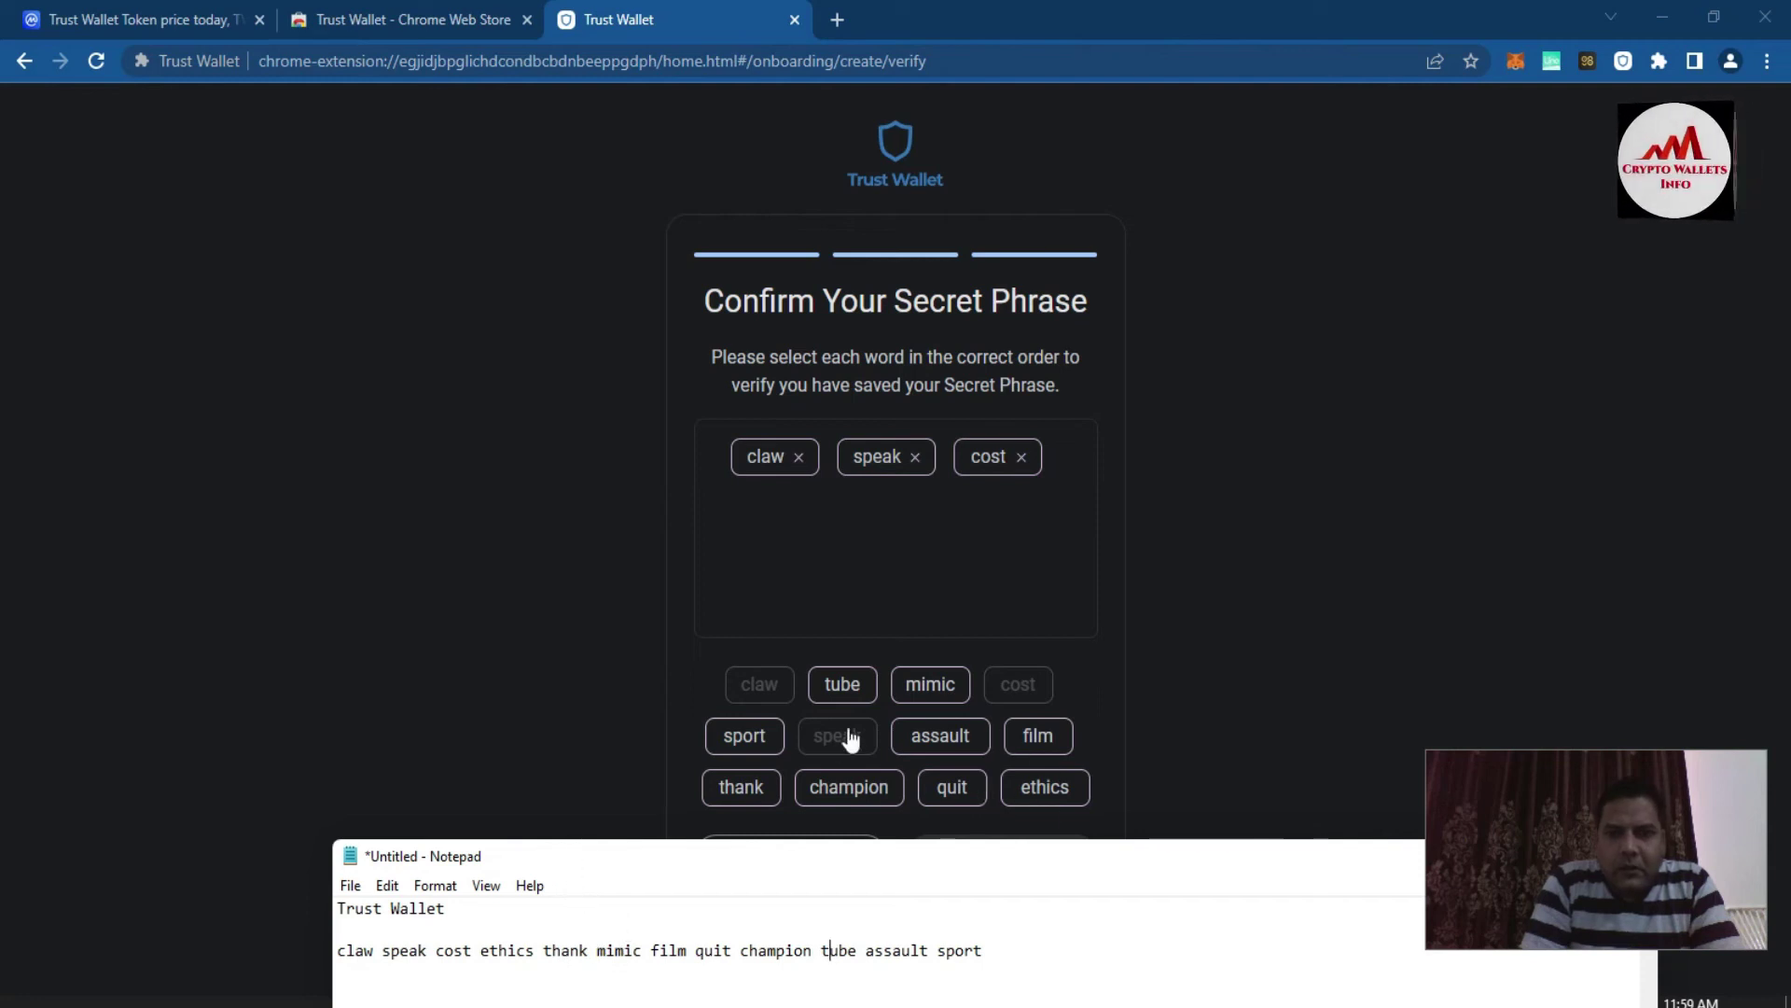
left_click(1063, 795)
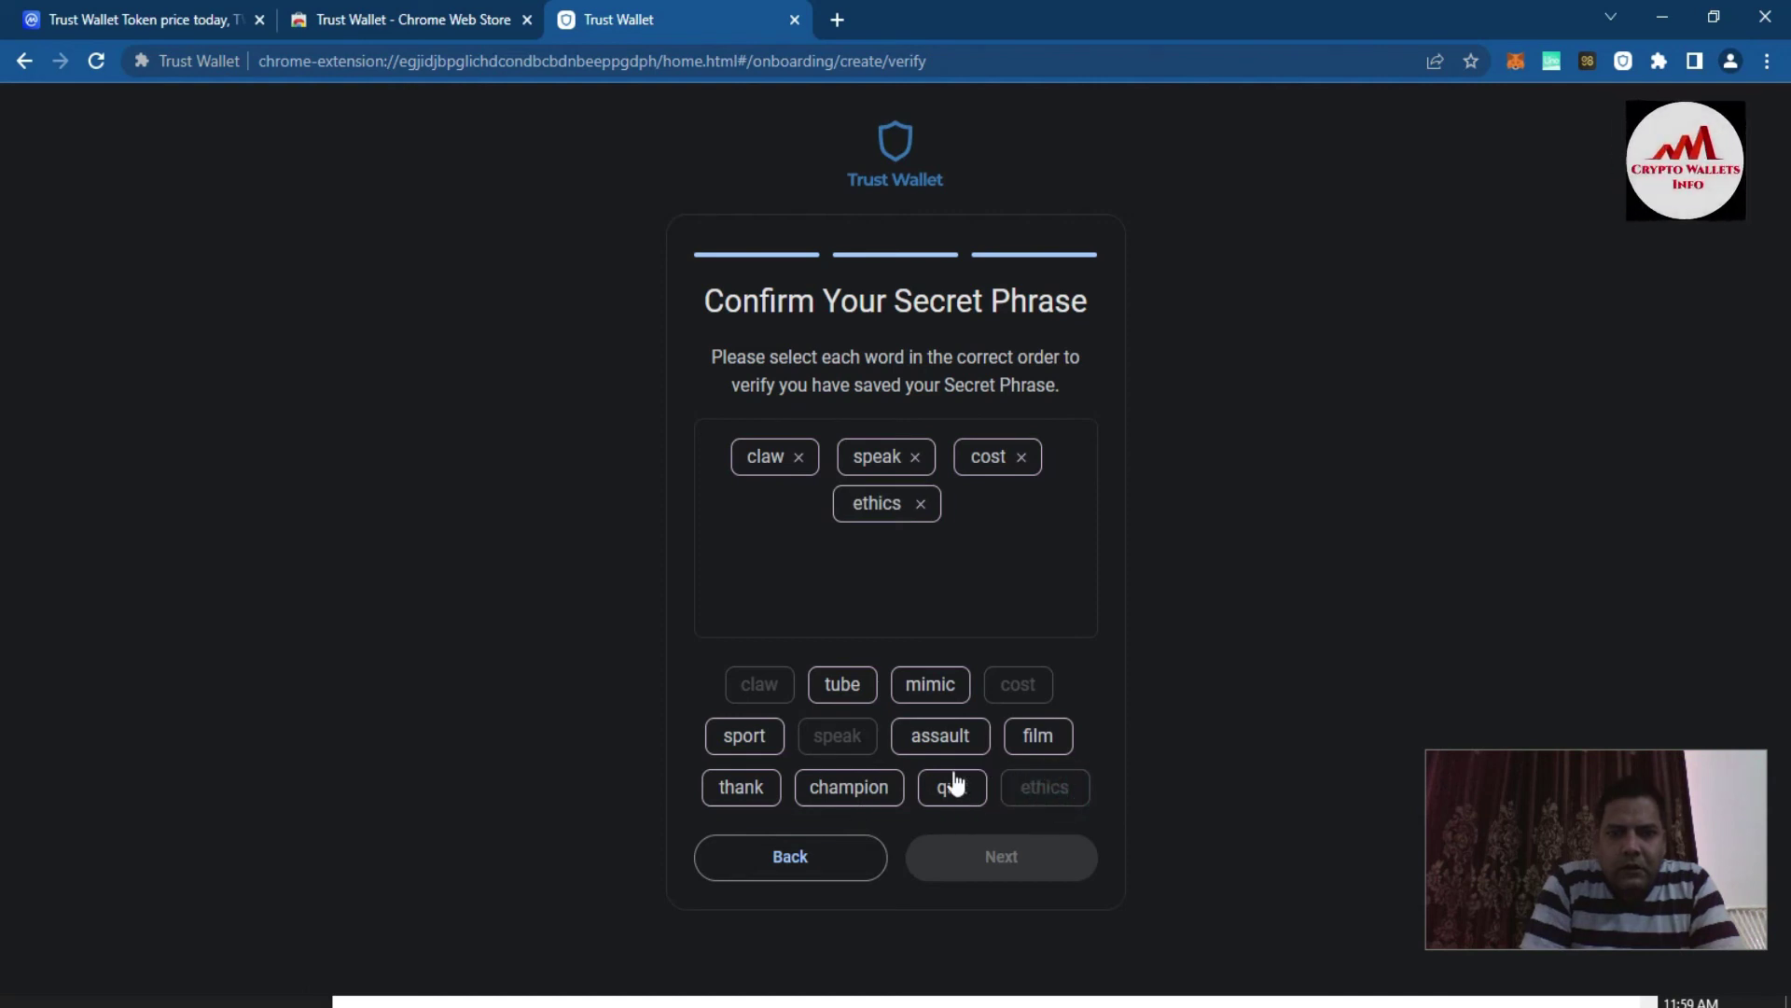
left_click(649, 998)
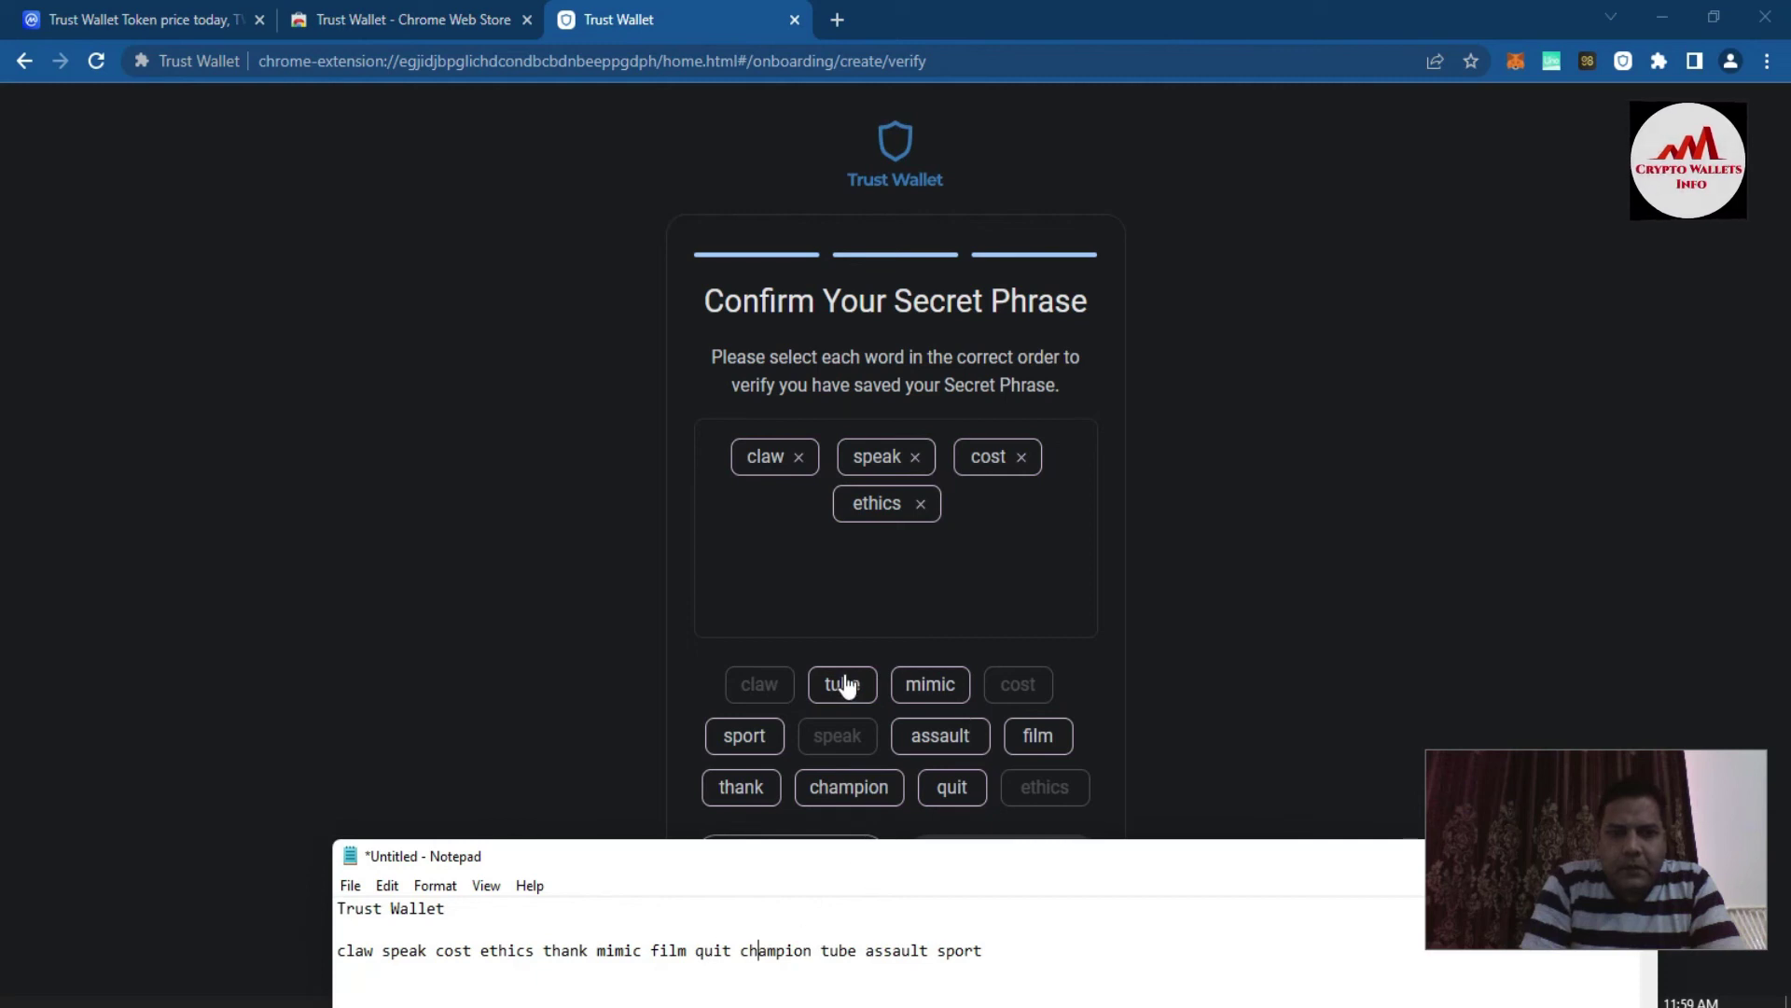
left_click(762, 798)
left_click(762, 793)
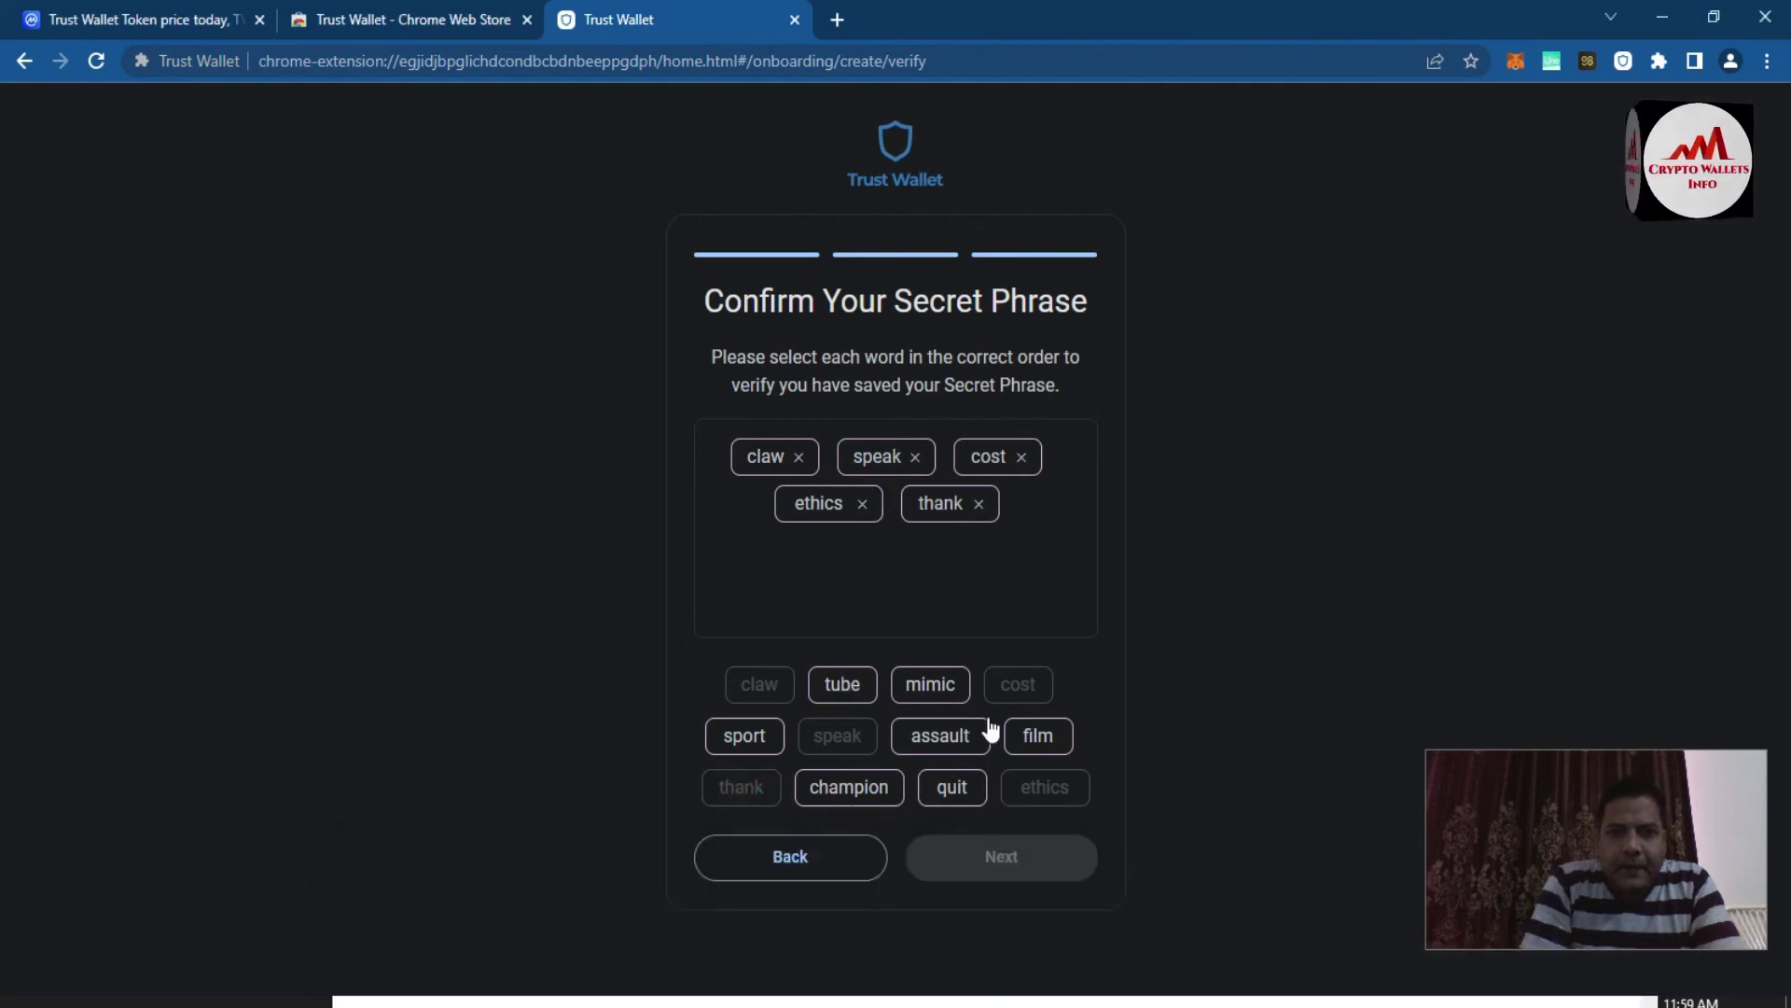
left_click(938, 695)
Step: Look up the next saved words and place recovery words seven to nine
left_click(718, 1000)
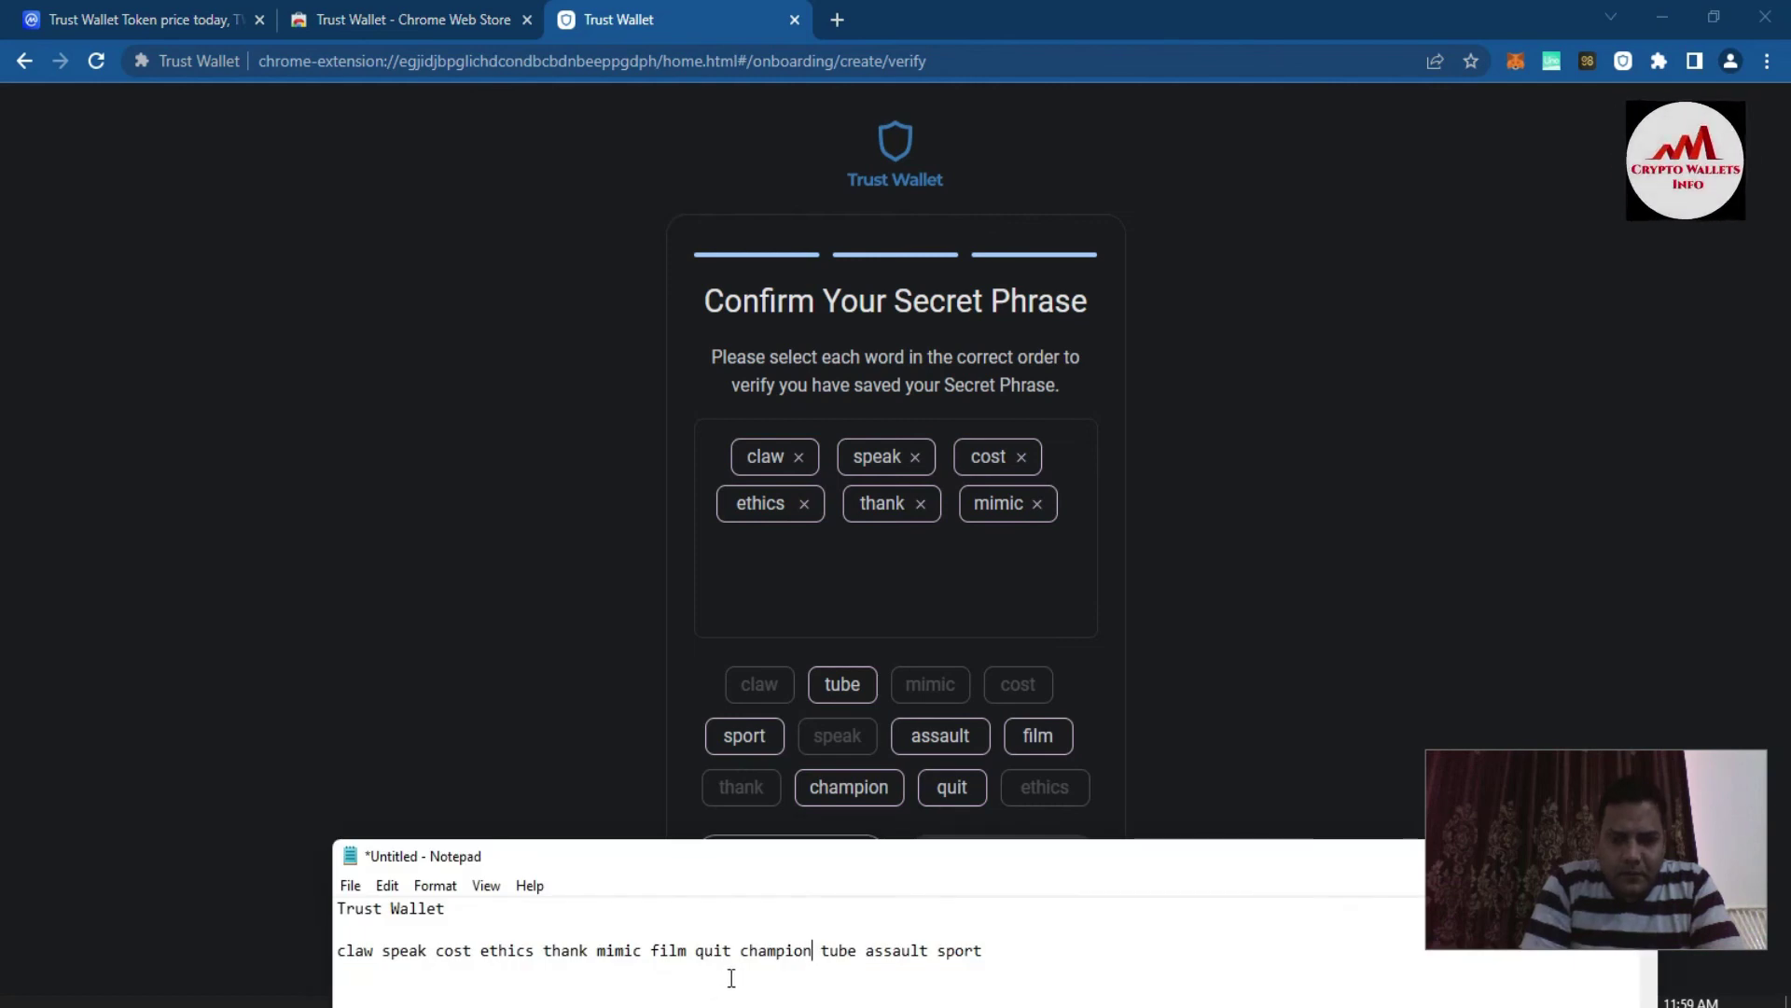
left_click(1041, 749)
left_click(949, 789)
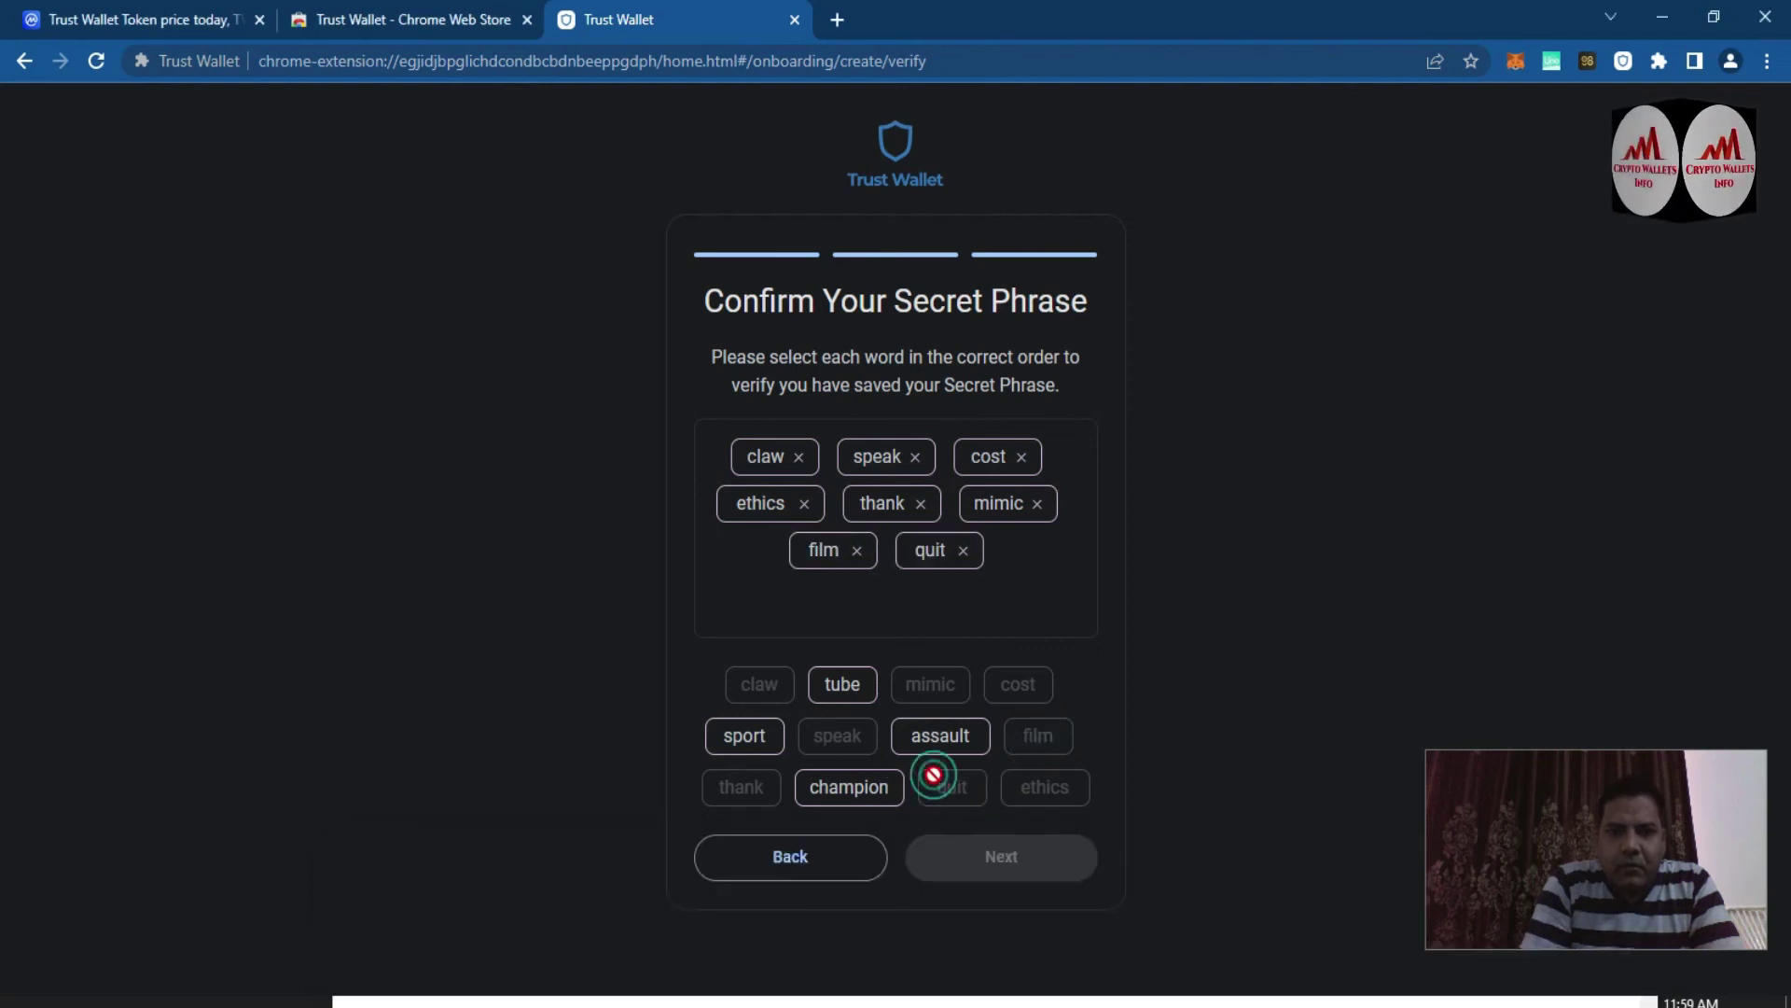
left_click(845, 793)
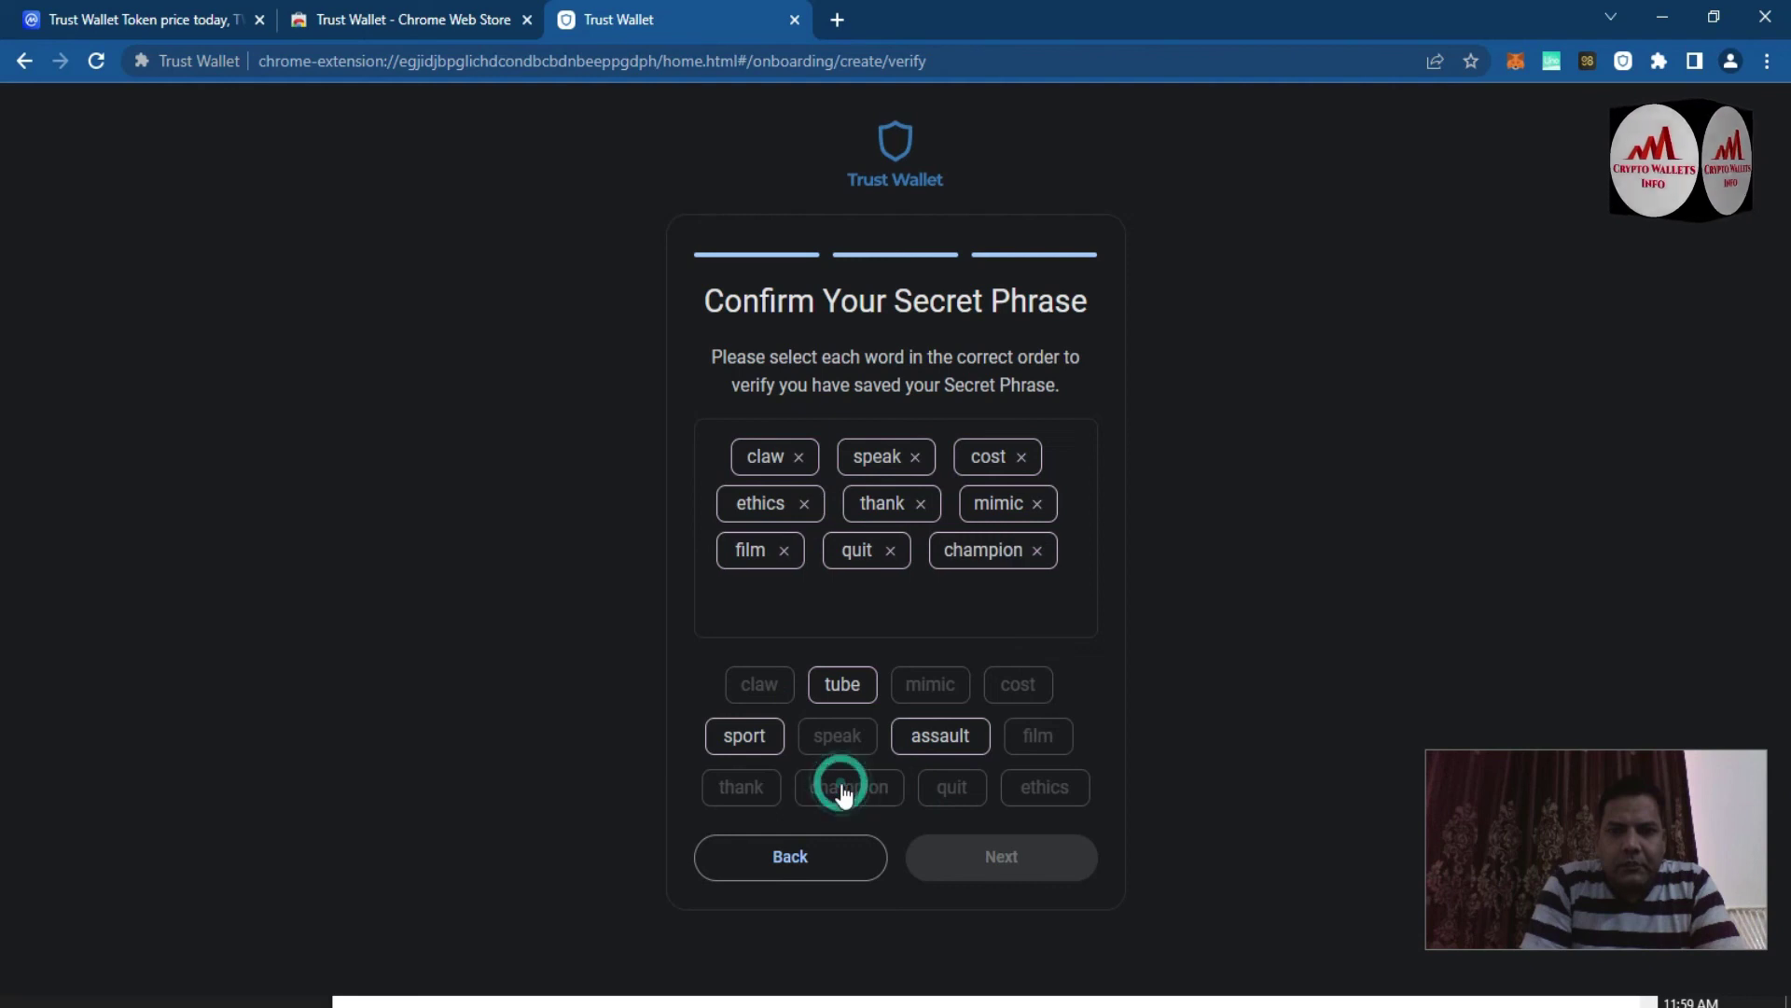
left_click(857, 1001)
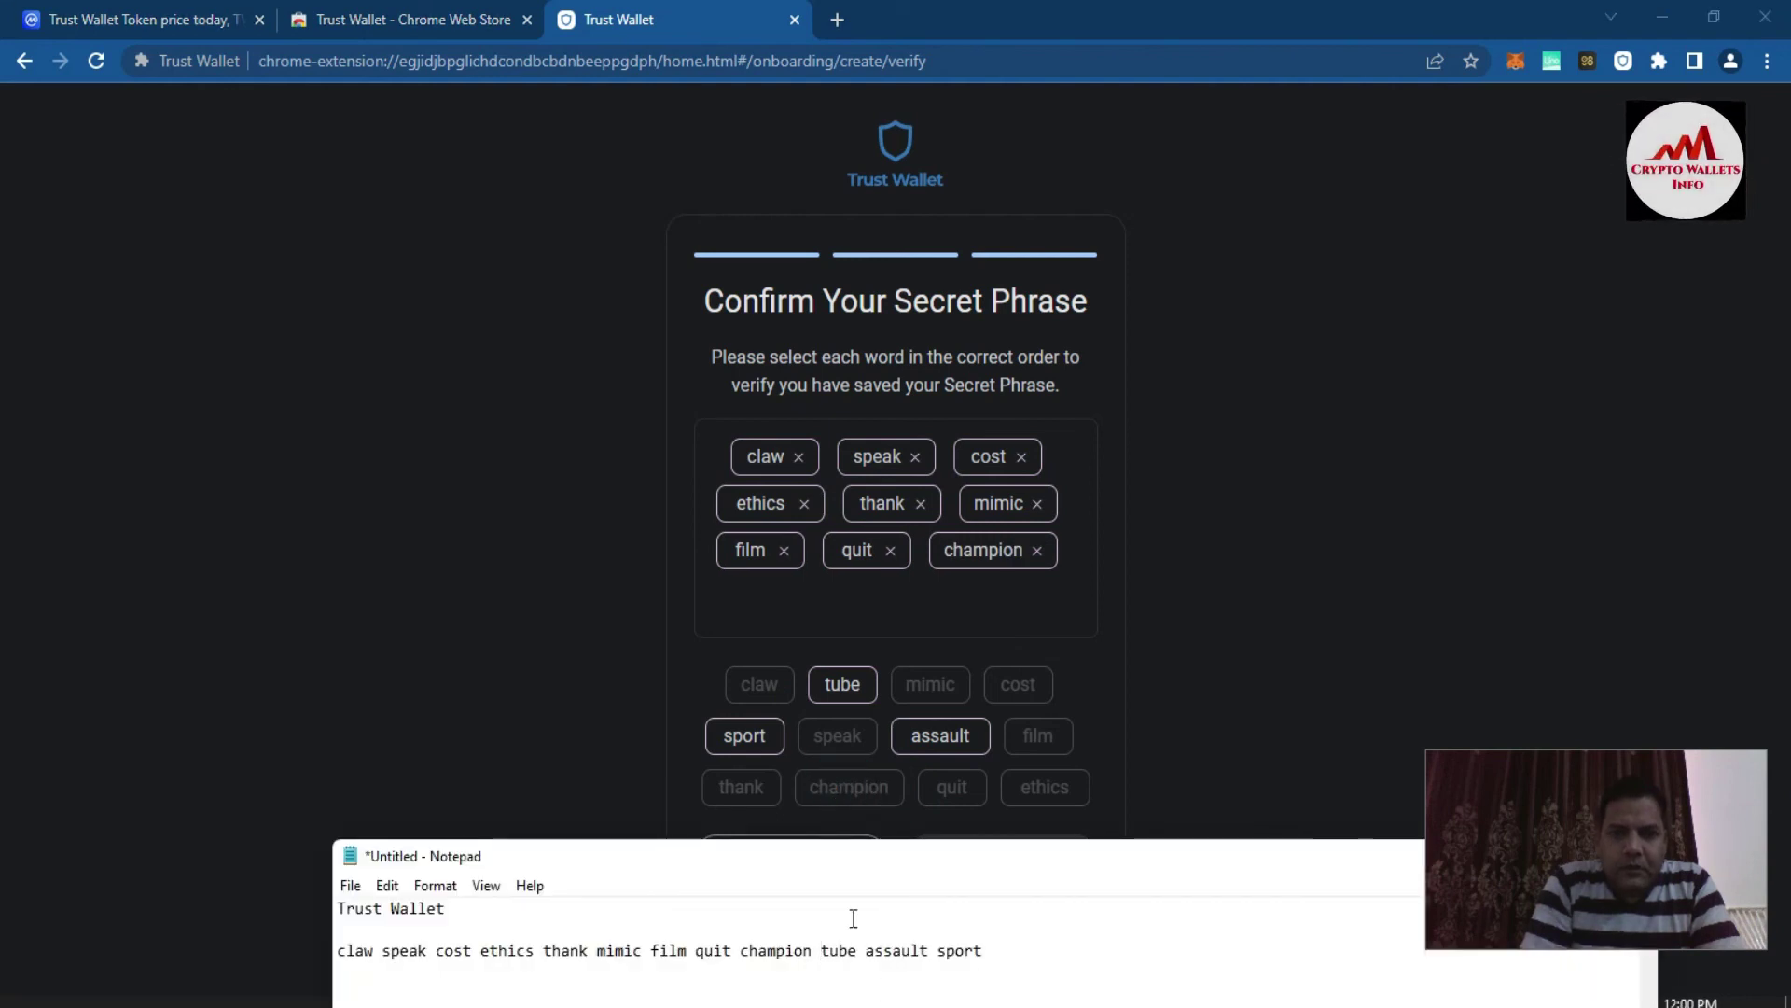
Step: Place the last three recovery words and submit the completed phrase
left_click(852, 687)
left_click(941, 737)
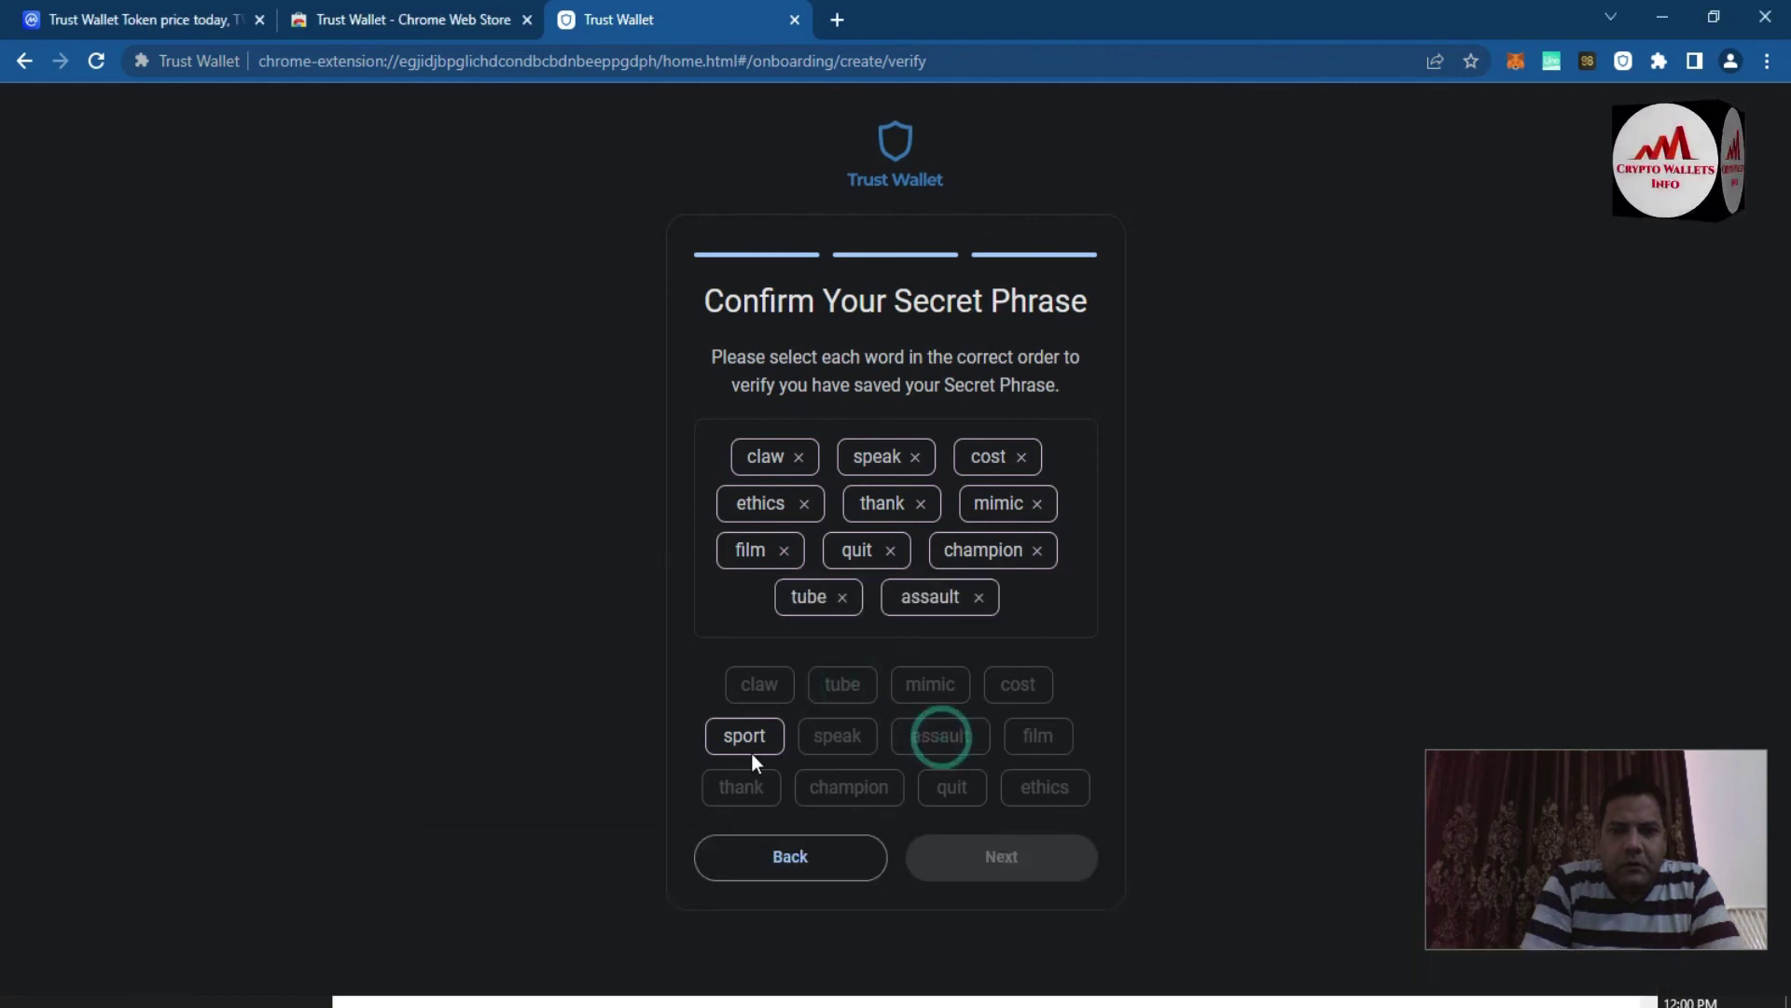
left_click(728, 742)
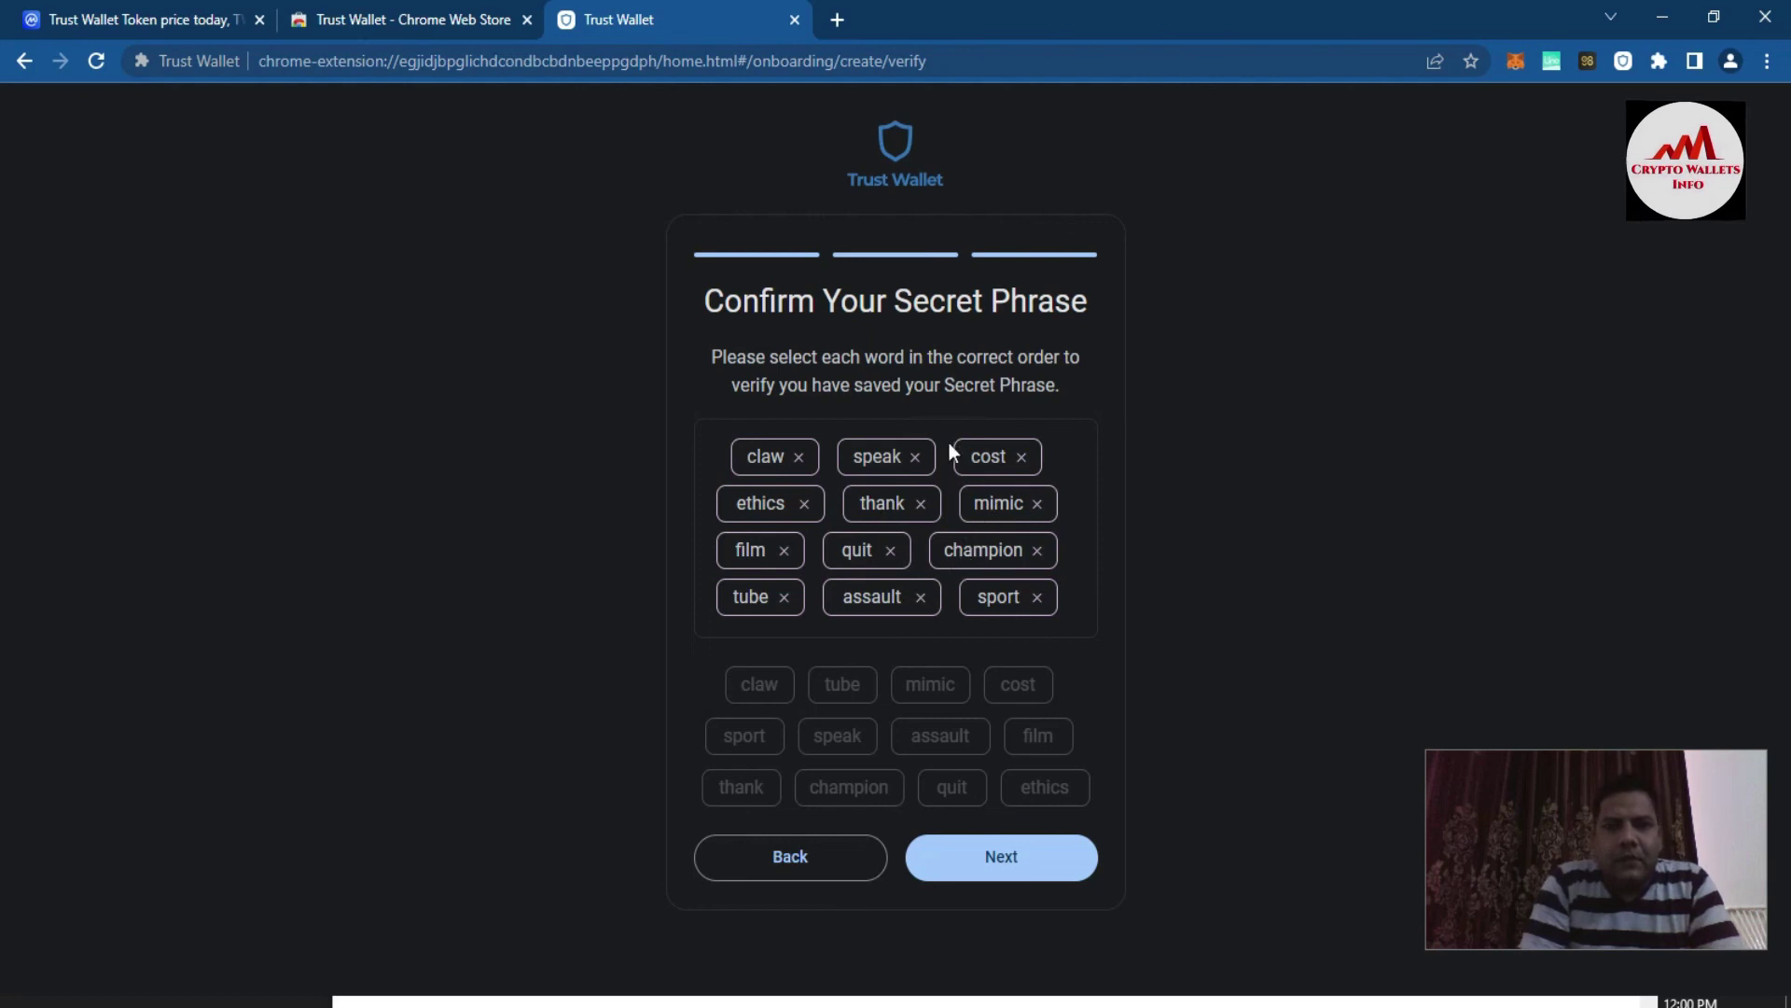
left_click(989, 863)
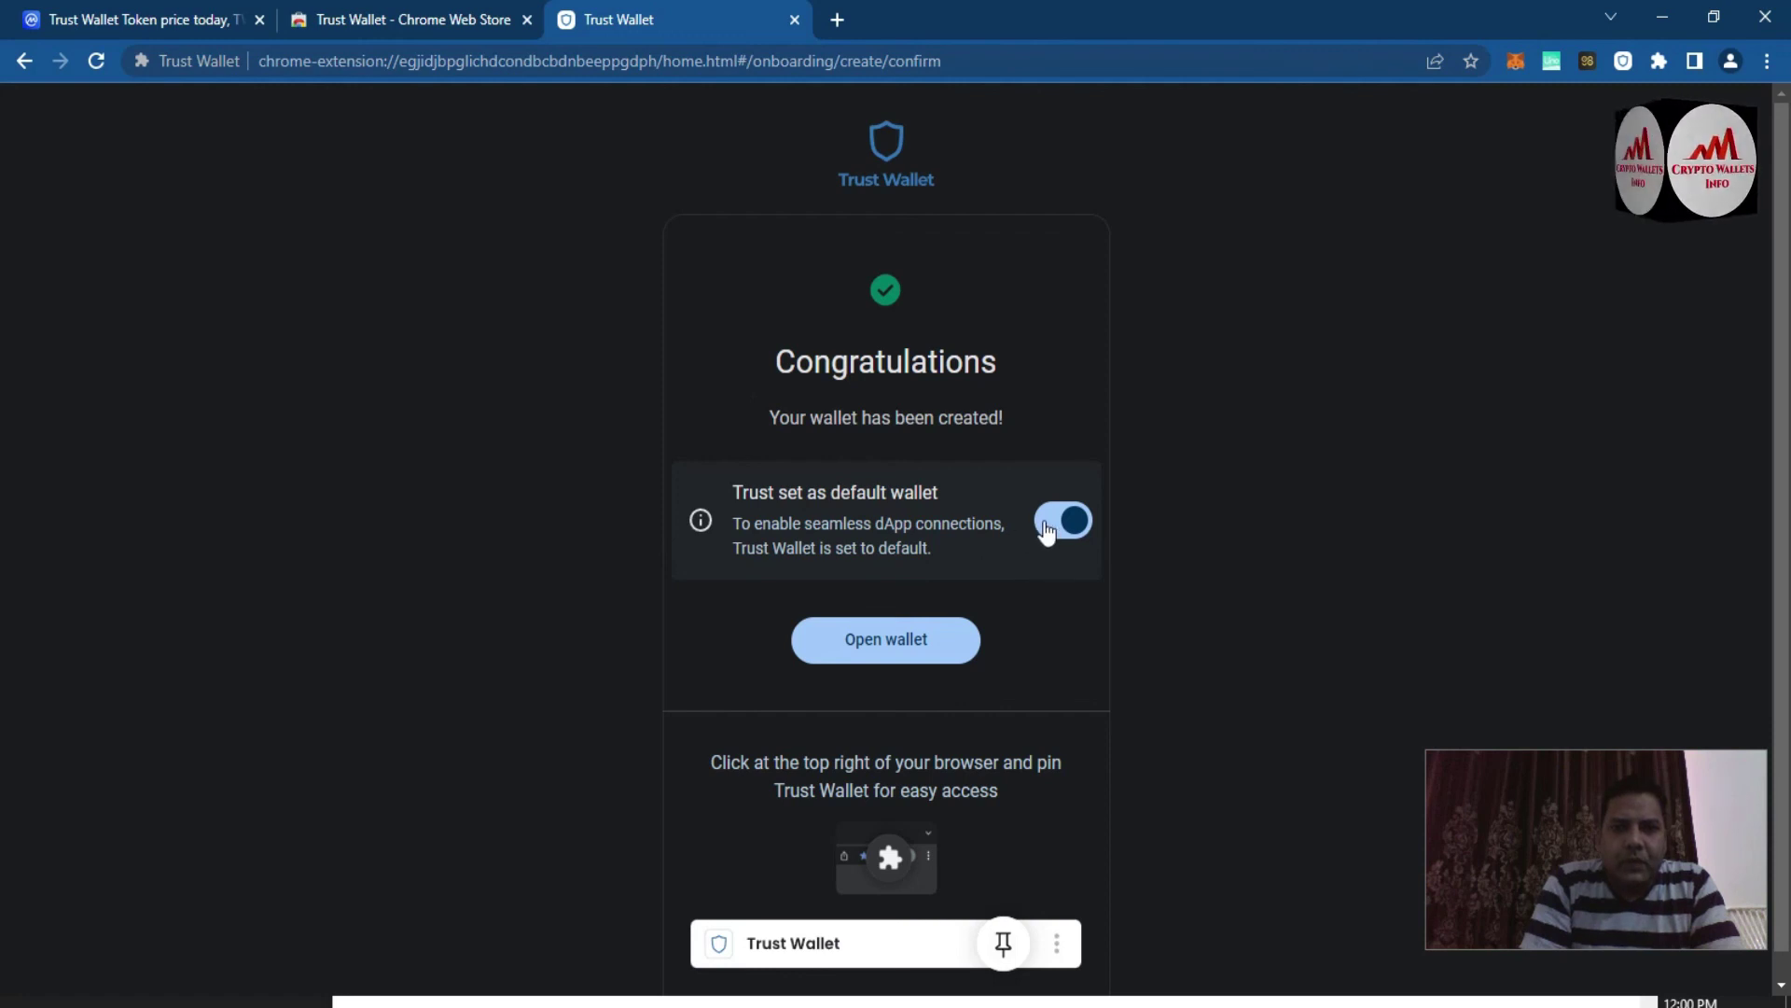
Step: Open the new wallet and dismiss the Tip 1 of 2 dApp access dialog
left_click(897, 640)
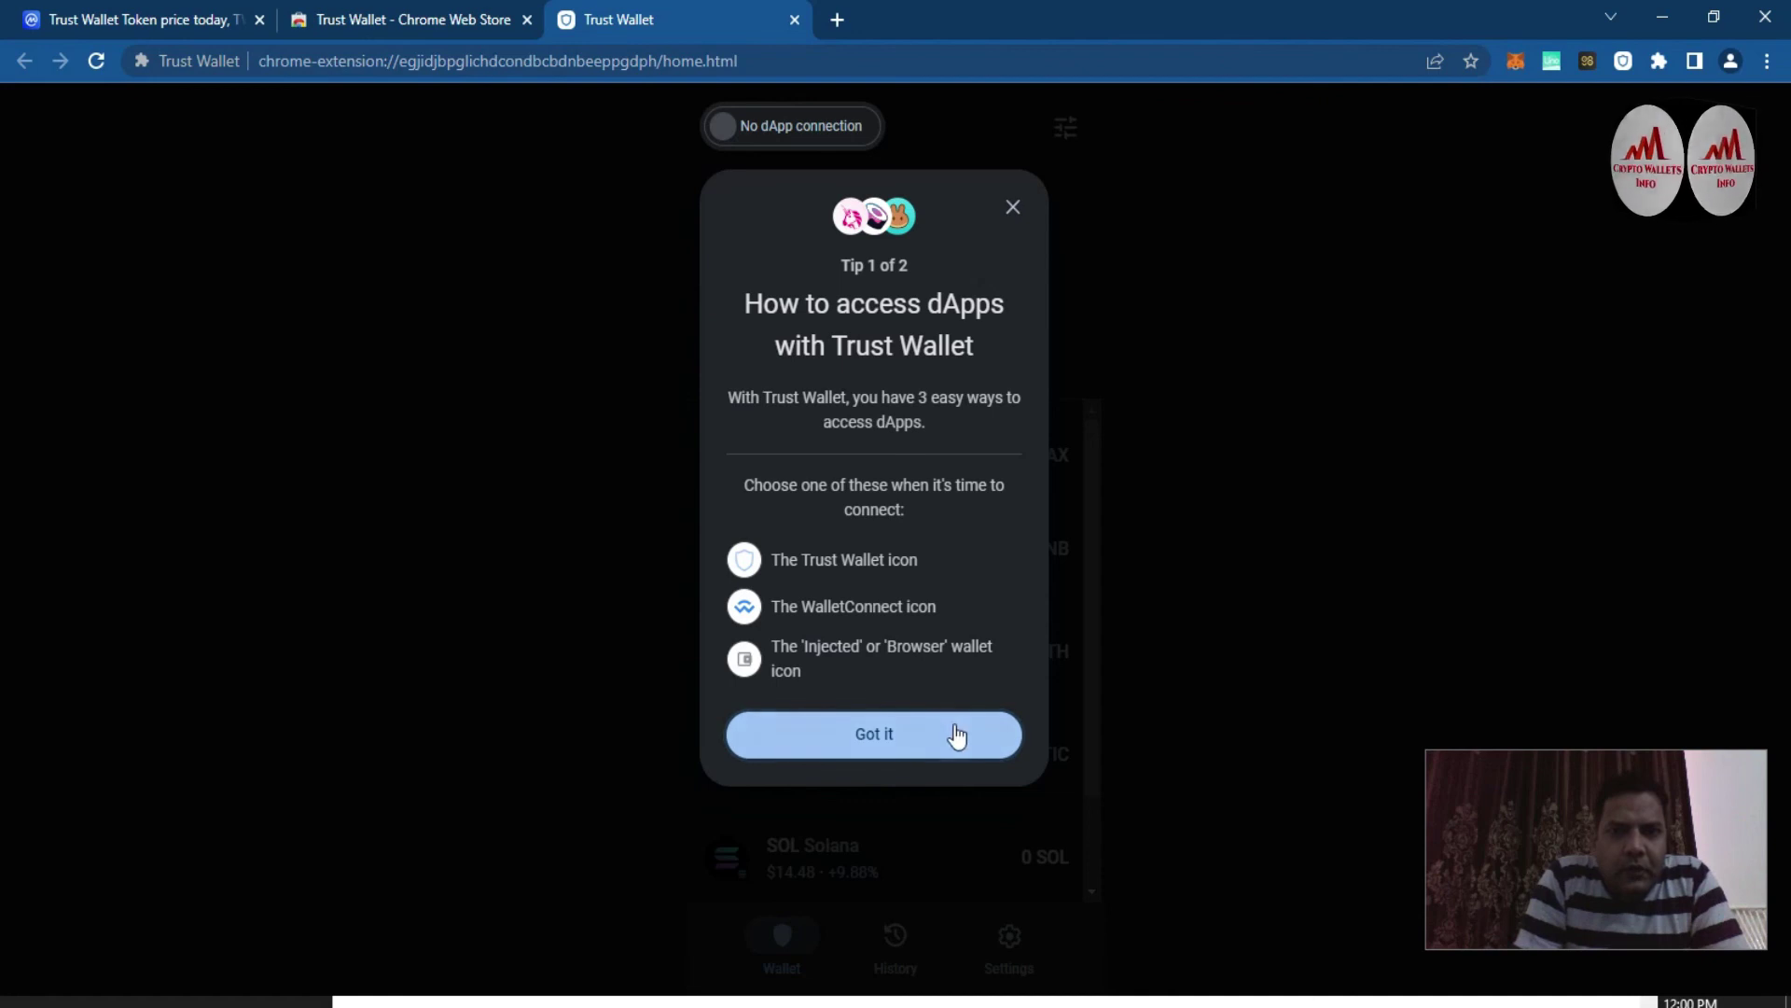
left_click(1014, 209)
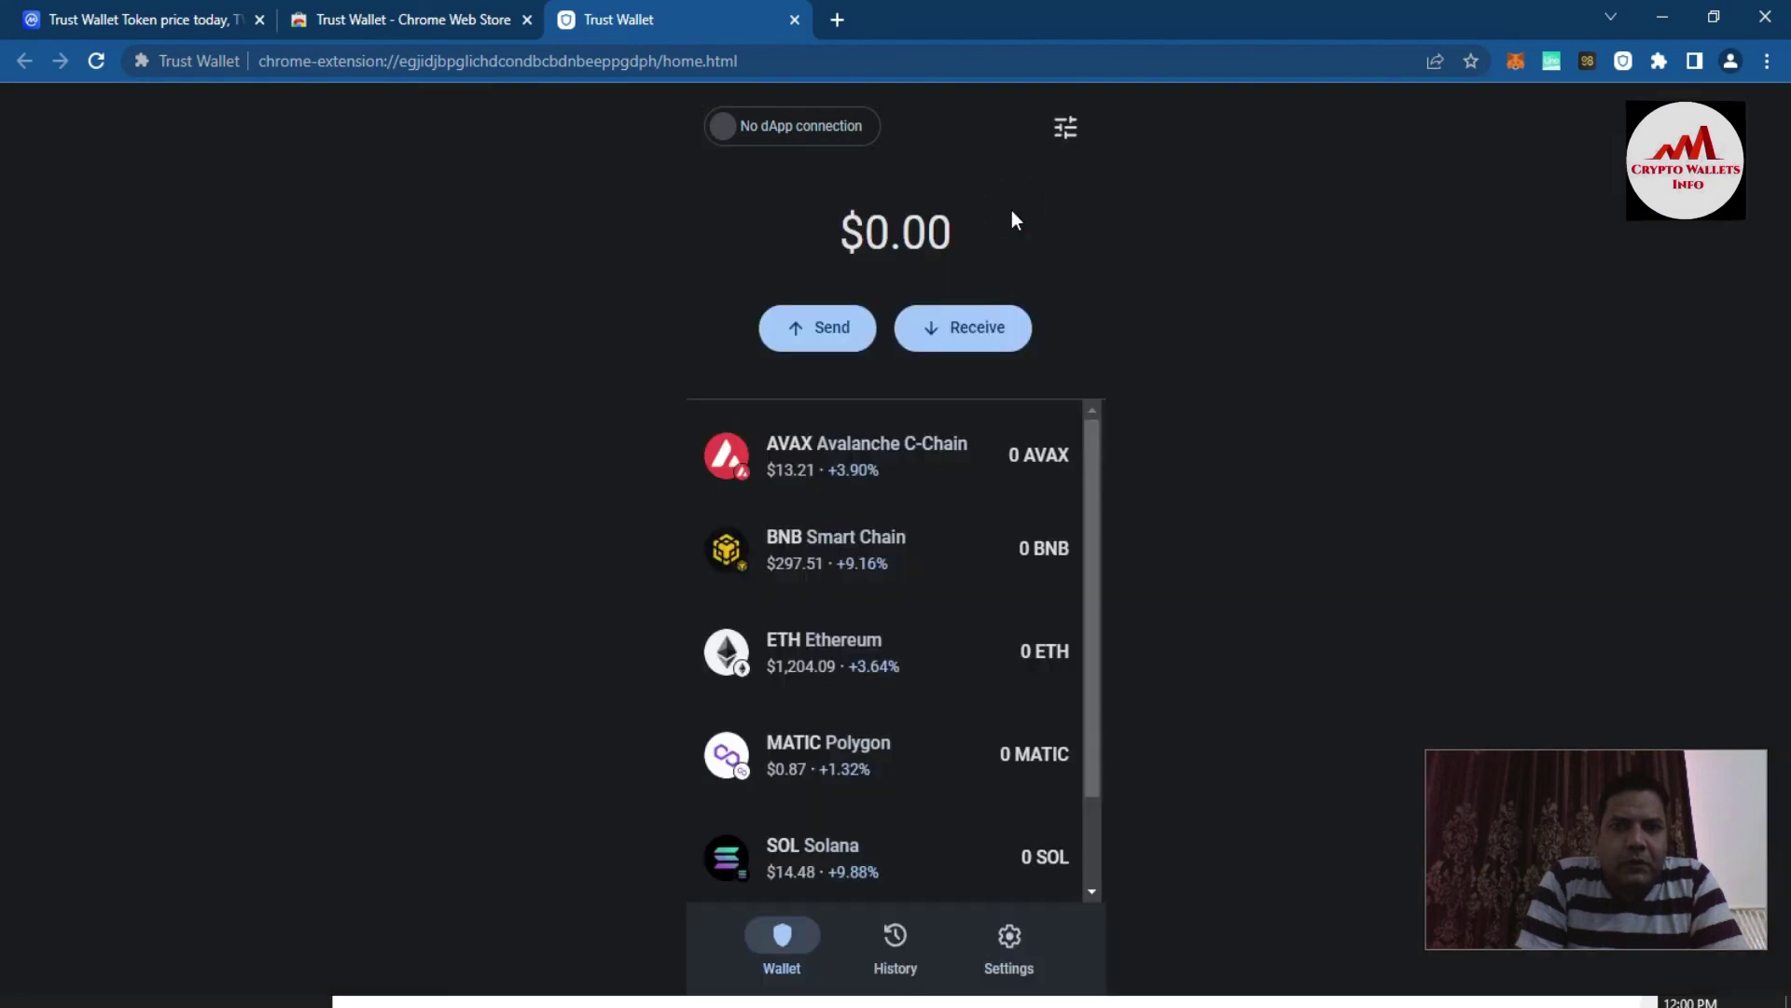
Step: Move the Notepad window of recovery words out of the way and minimize it
left_click_drag(1095, 433, 1106, 384)
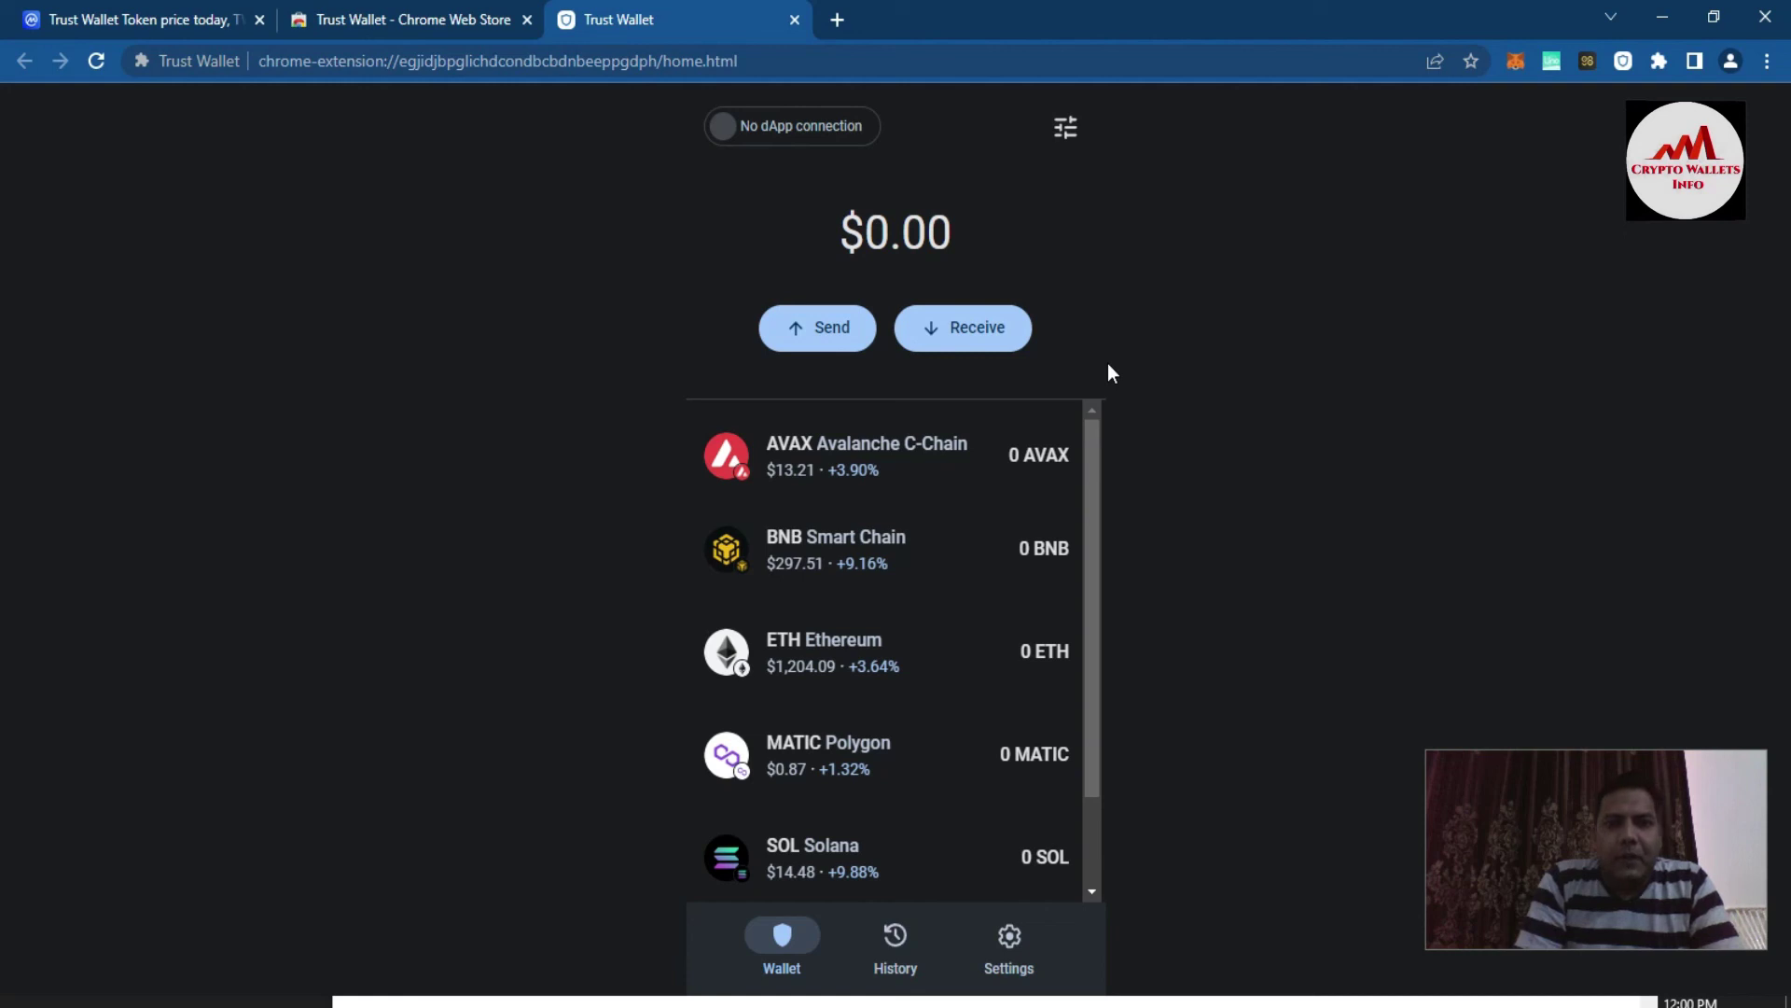
left_click(1051, 1001)
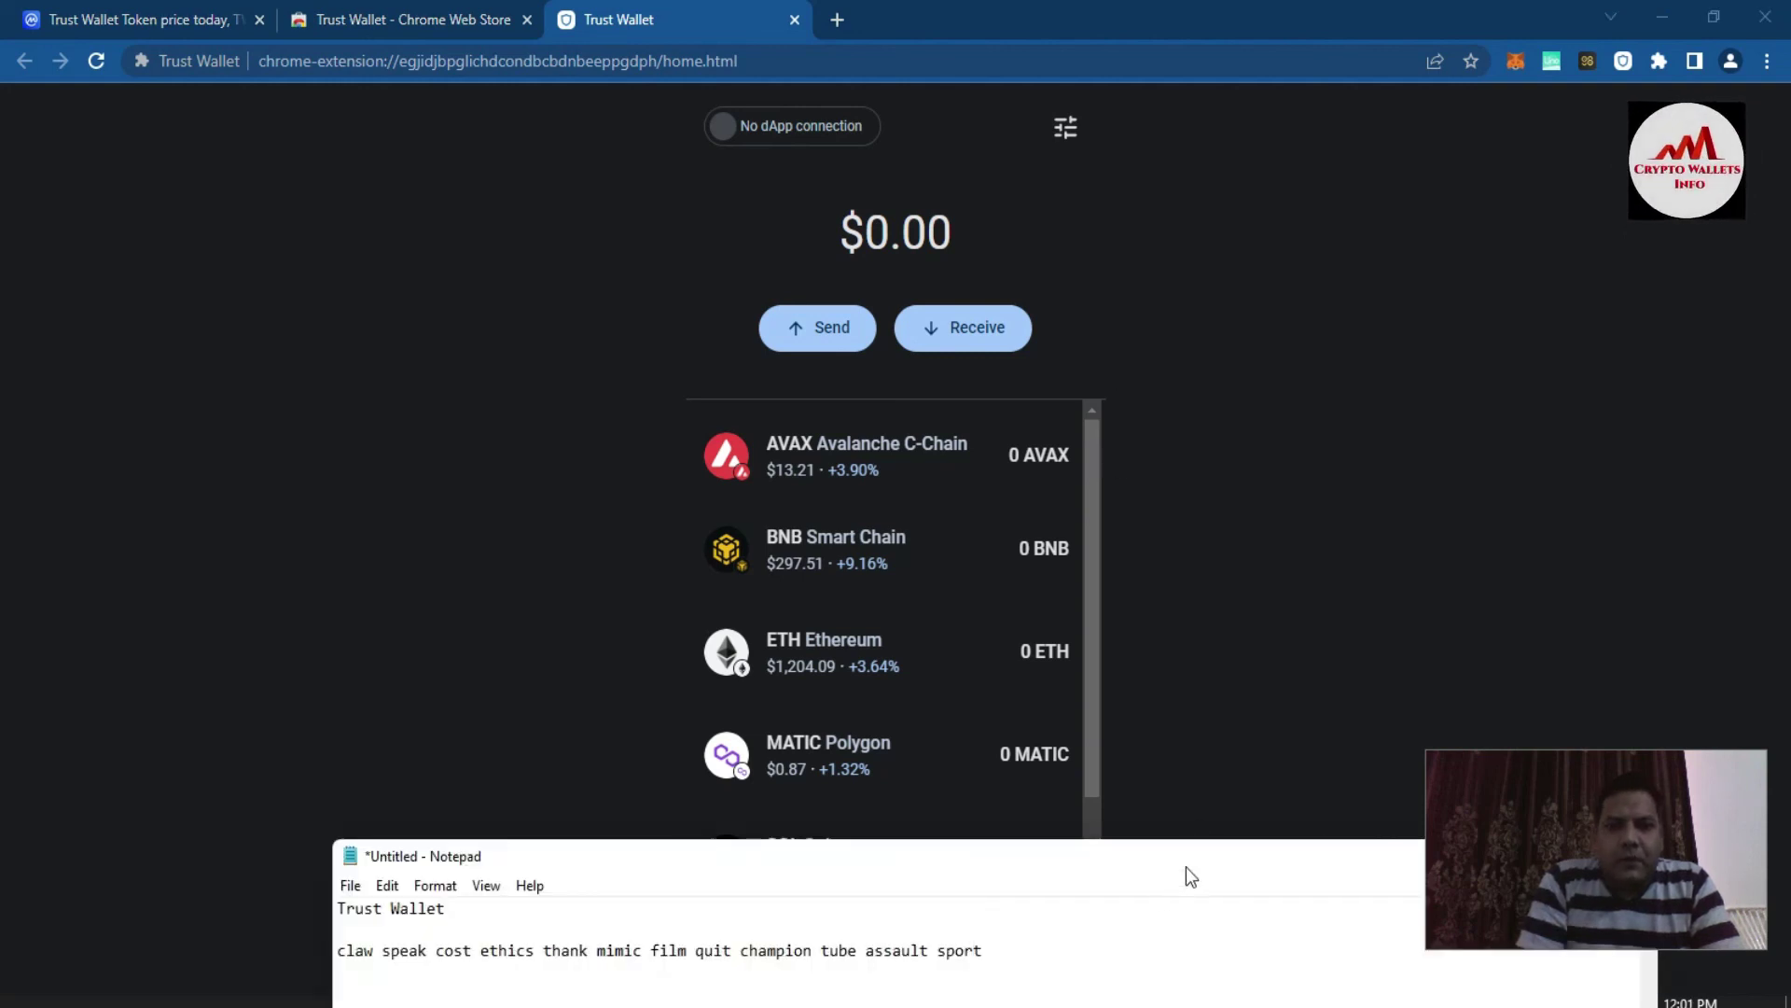
left_click_drag(1195, 866, 820, 511)
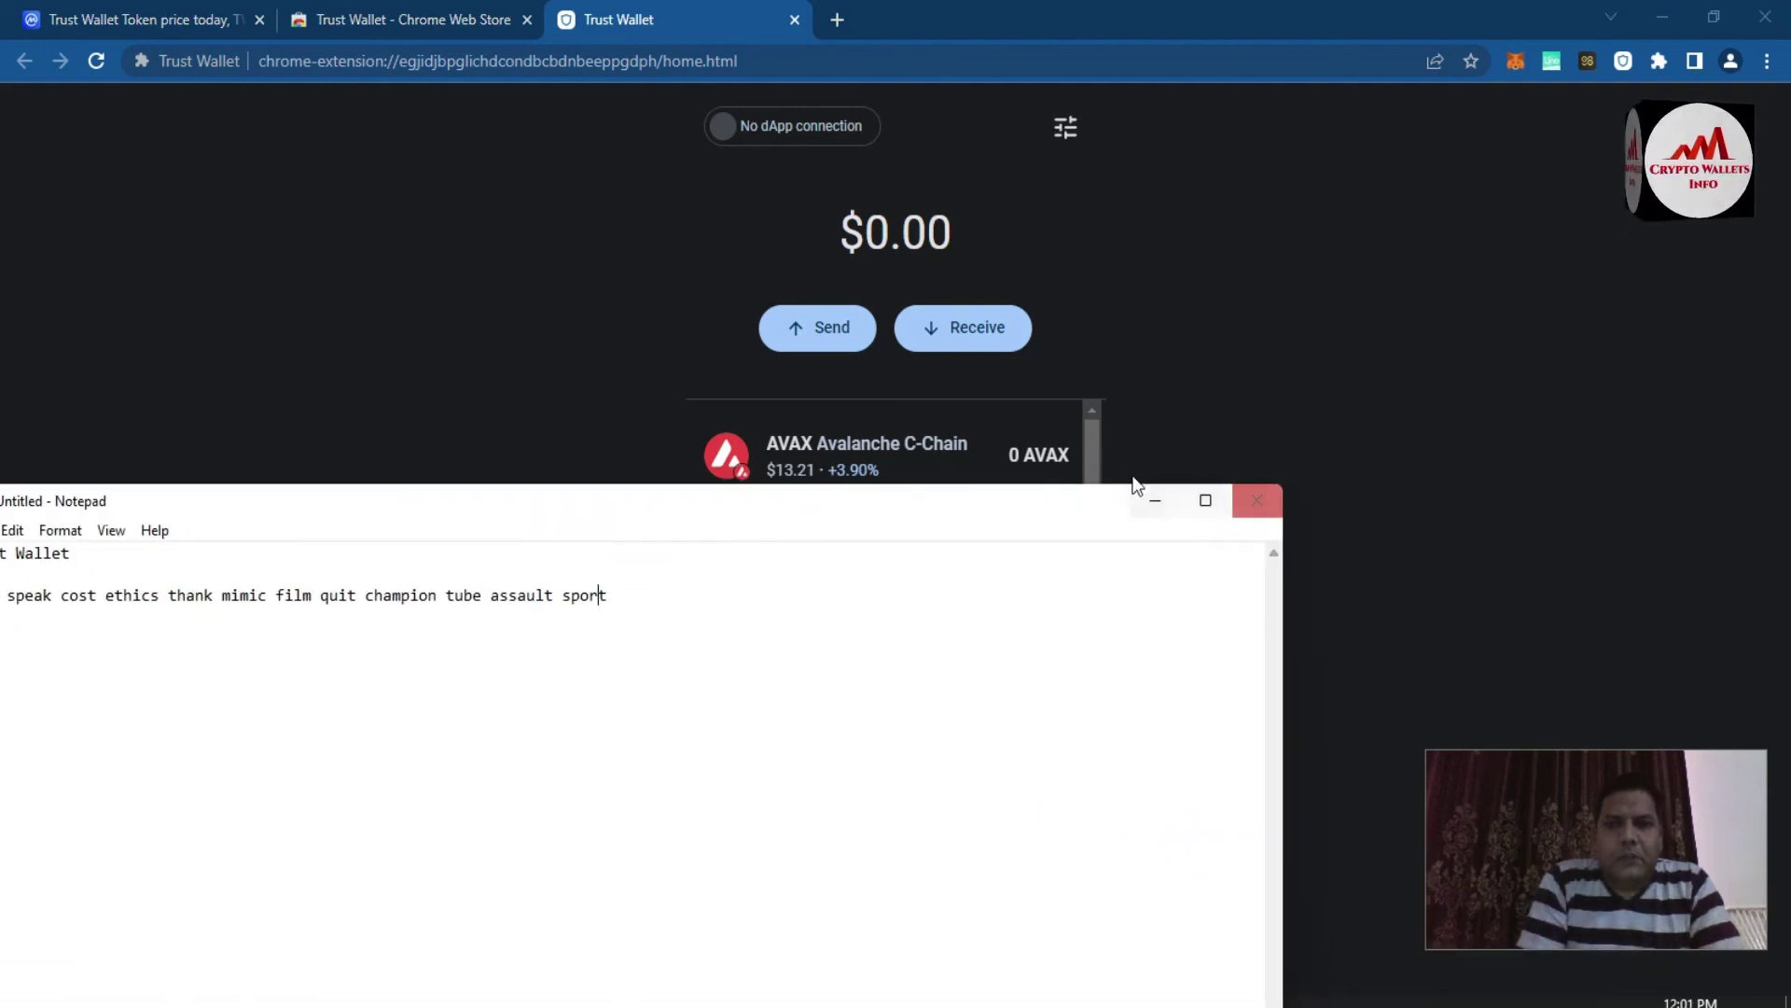
left_click(1154, 509)
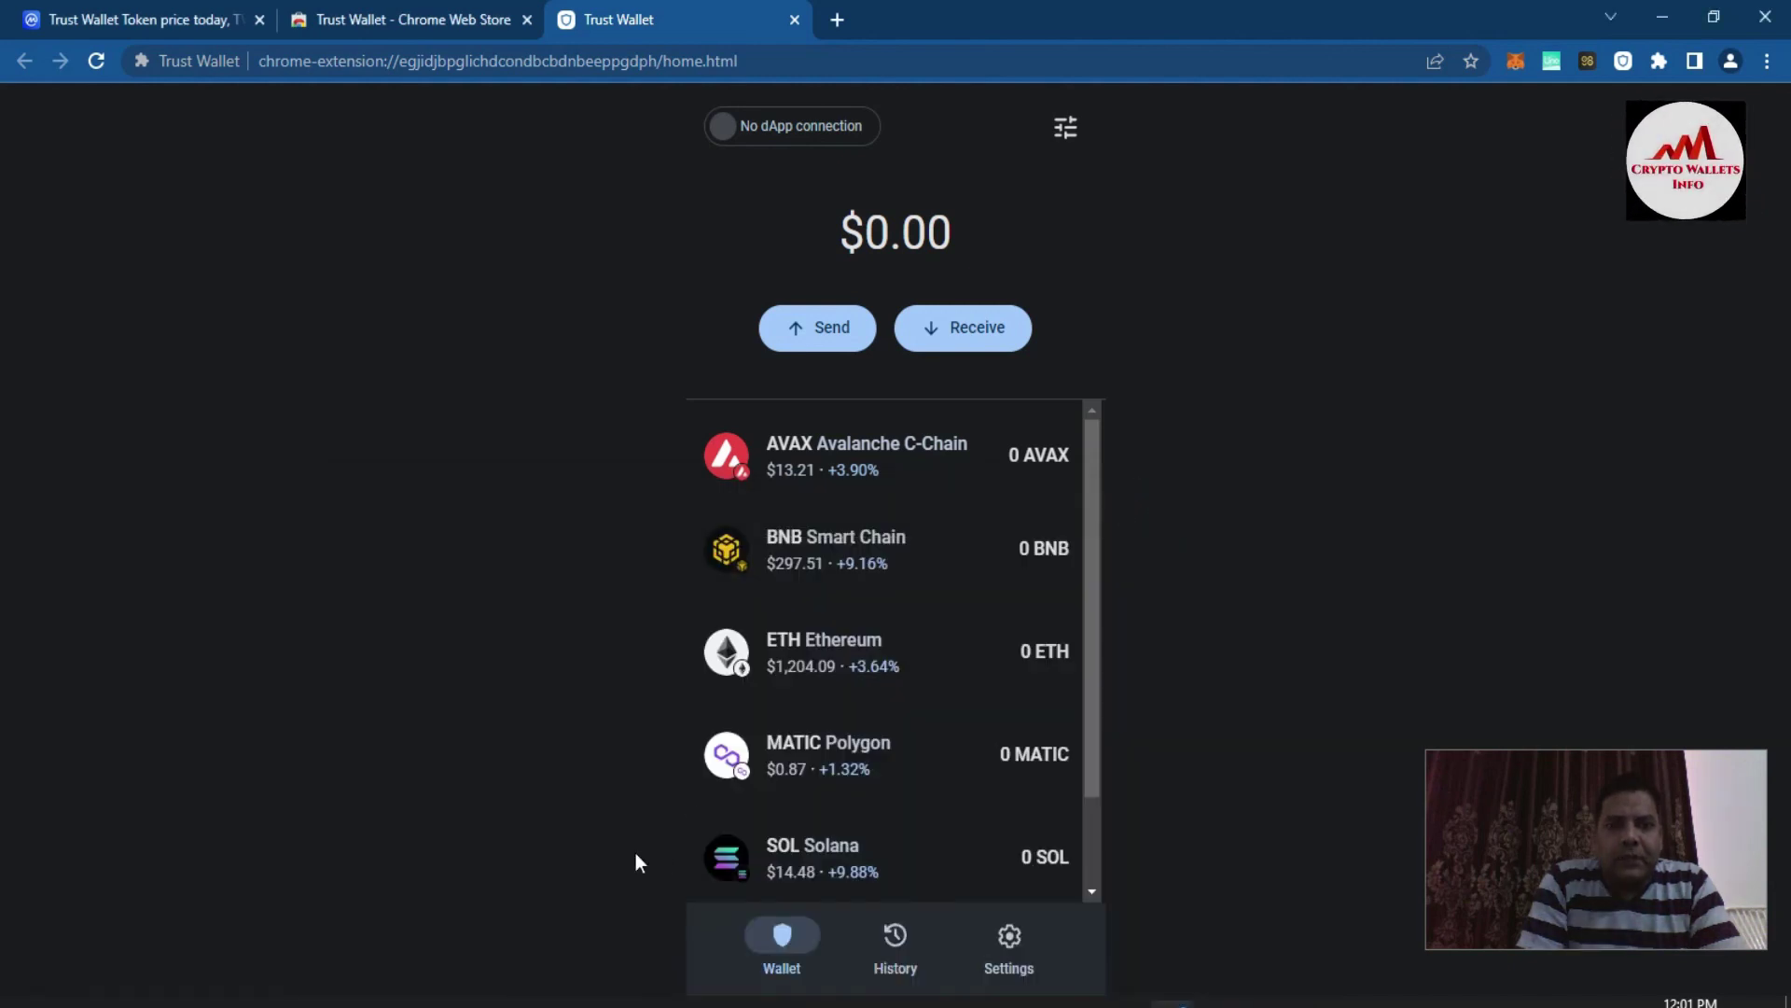
Step: Switch to the Crypto Wallets Info YouTube channel in Opera and scroll down its home page
mouse_move(582, 1003)
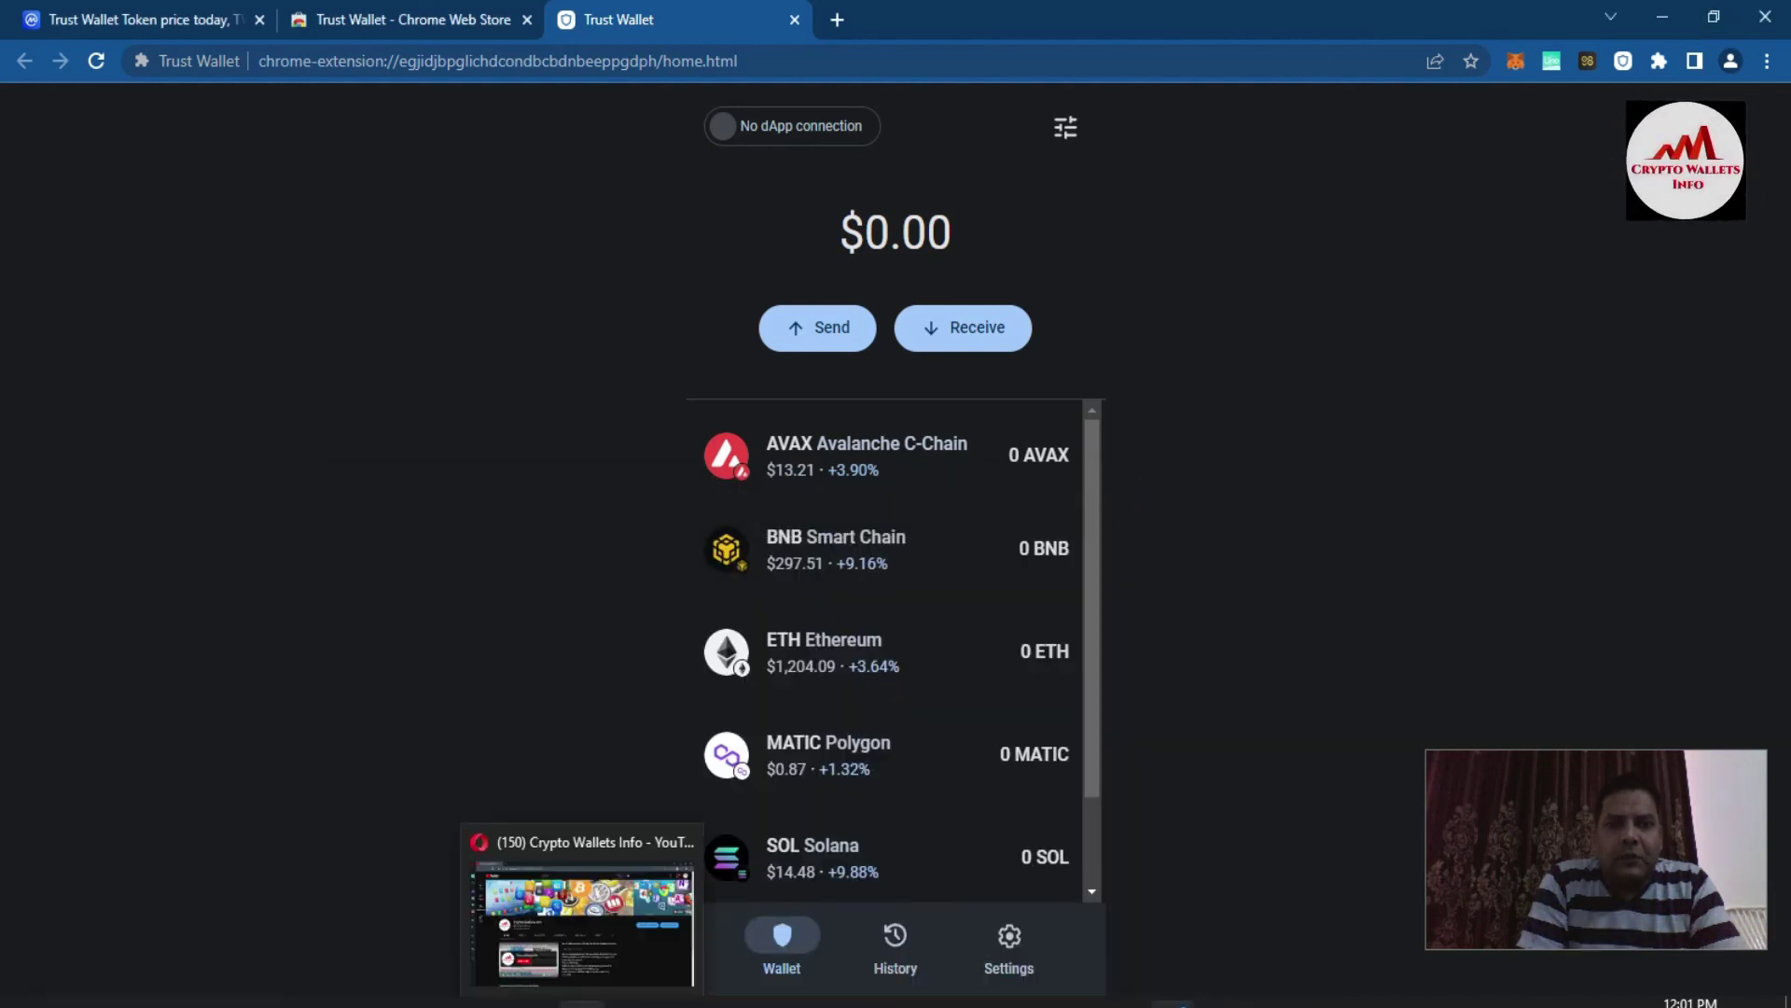
left_click(582, 886)
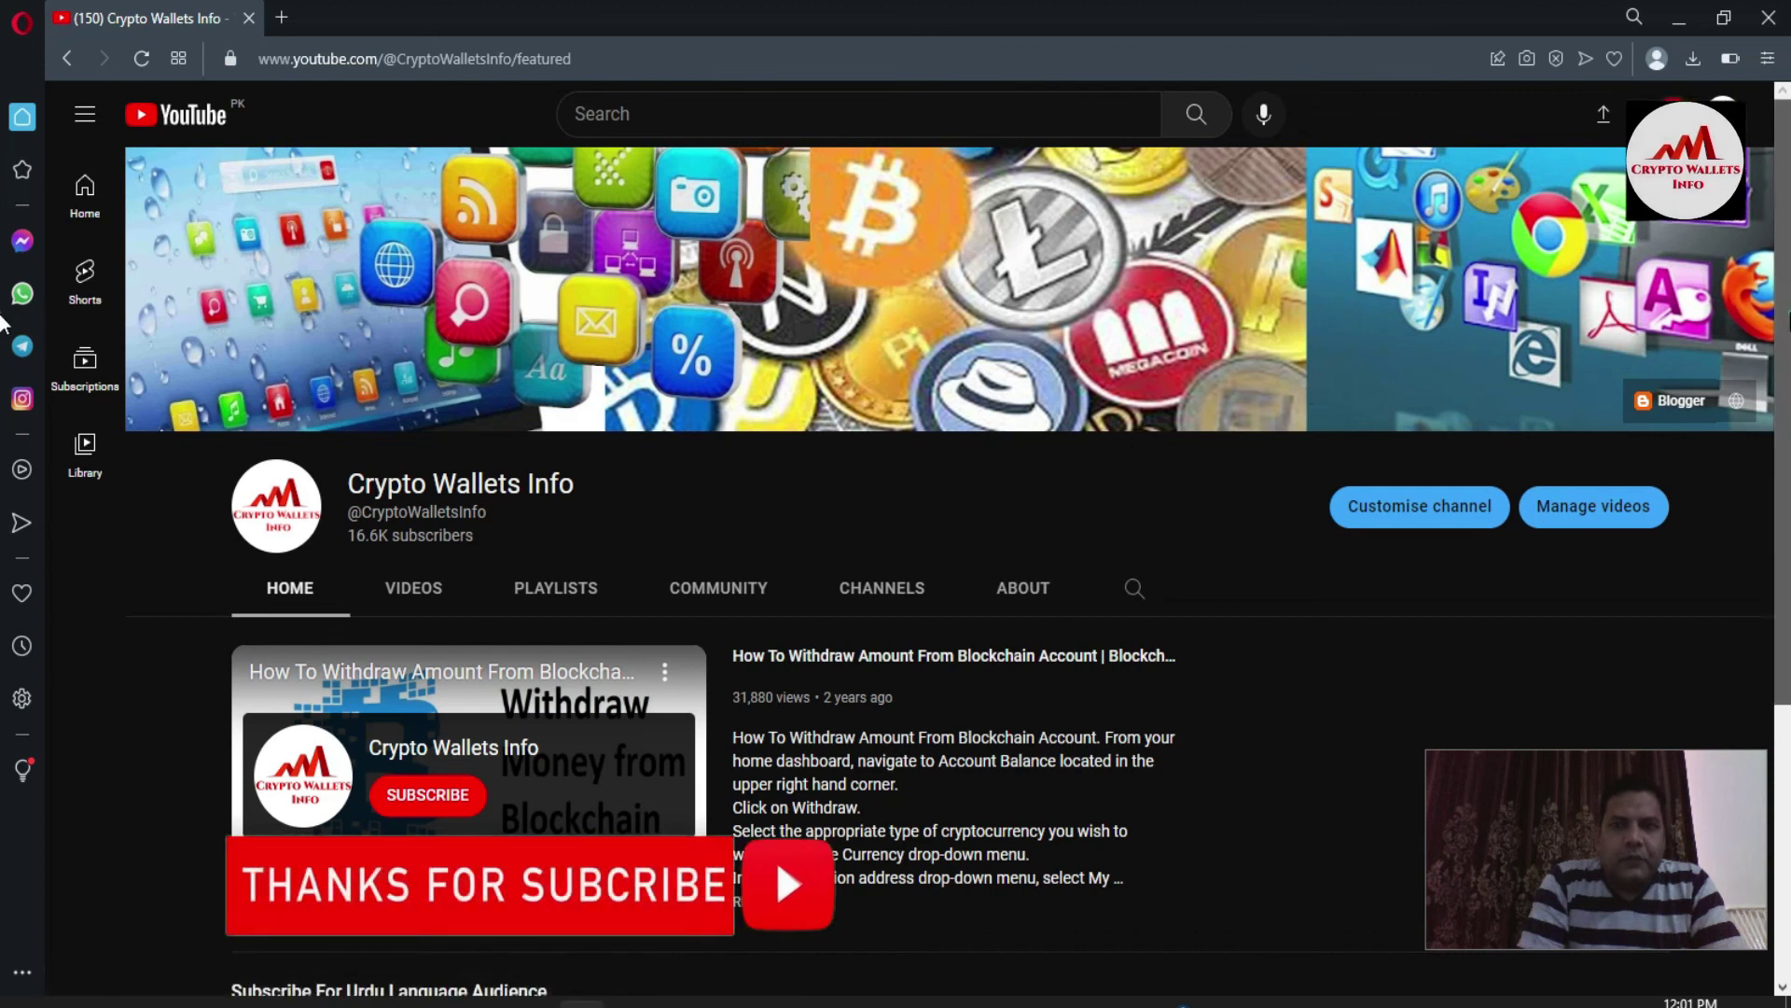
scroll(1205, 658, "down", 4)
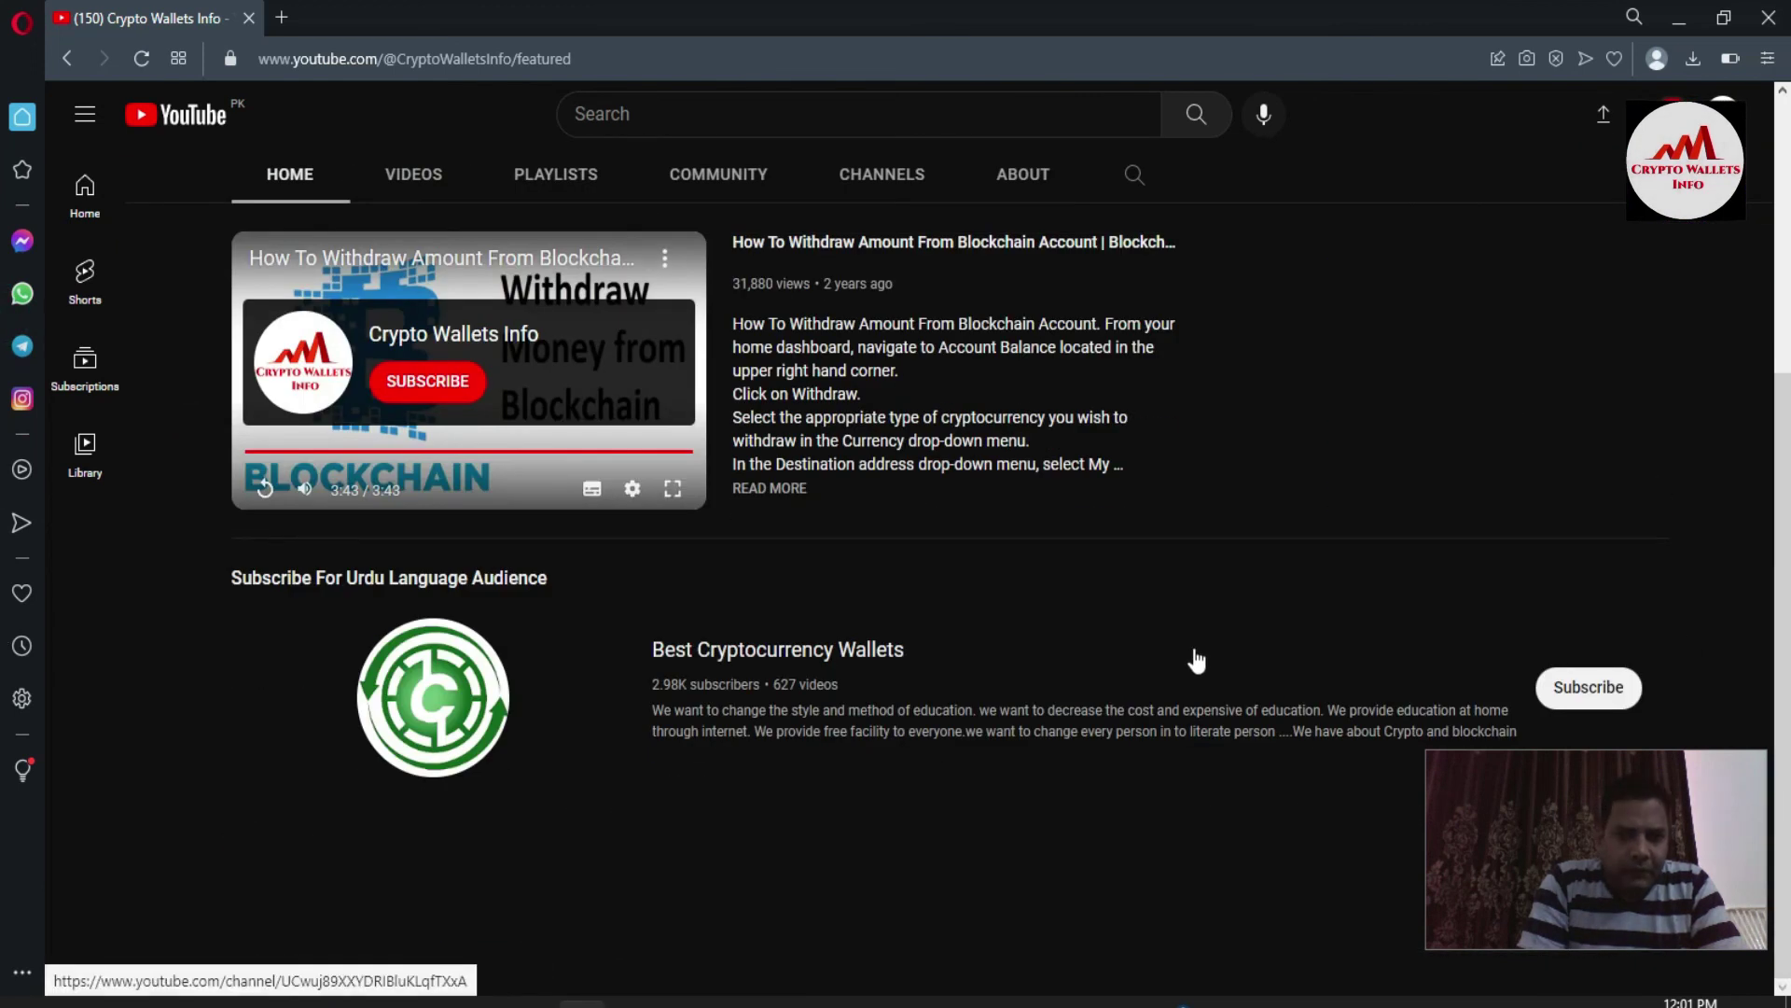